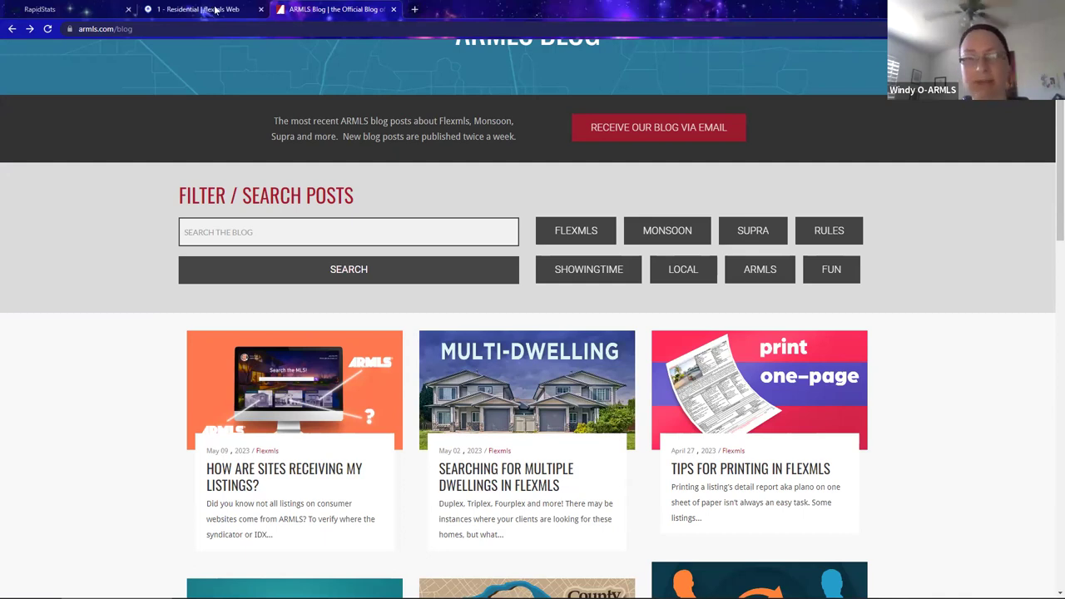
Return to the Flexmls '1 - Residential' search tab and open its main menu
key(ctrl+shift+Tab)
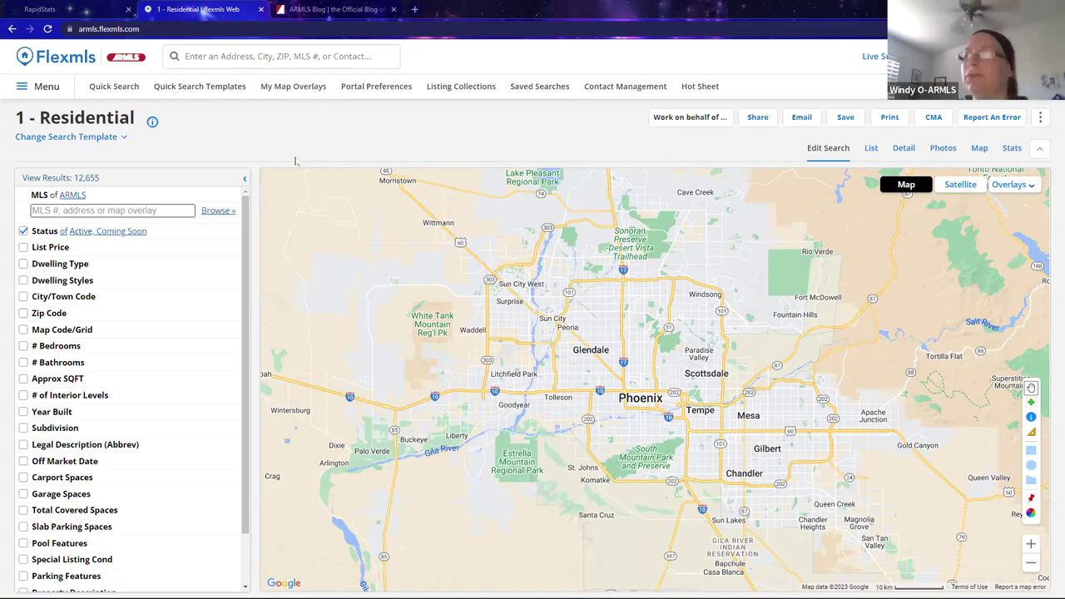
click(46, 86)
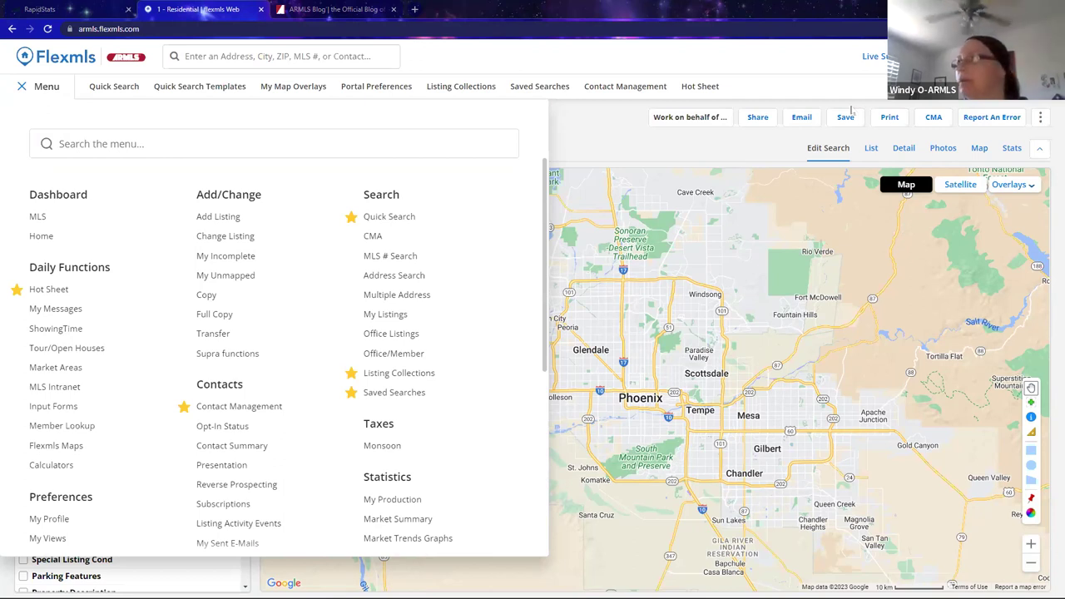
Bring the 'Listing in Flexmls' PowerPoint deck, showing The Iceberg Illusion slide, to the front
key(alt+Tab)
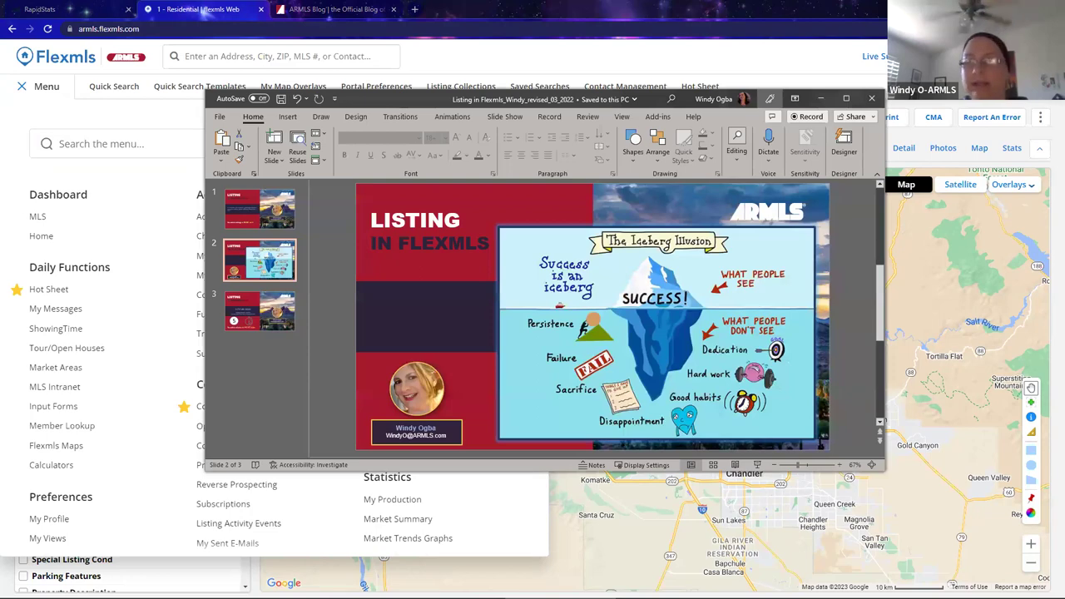
Close the maximized 'Listing in Flexmls' slides without saving, then close the Flexmls main menu
key(super+Up)
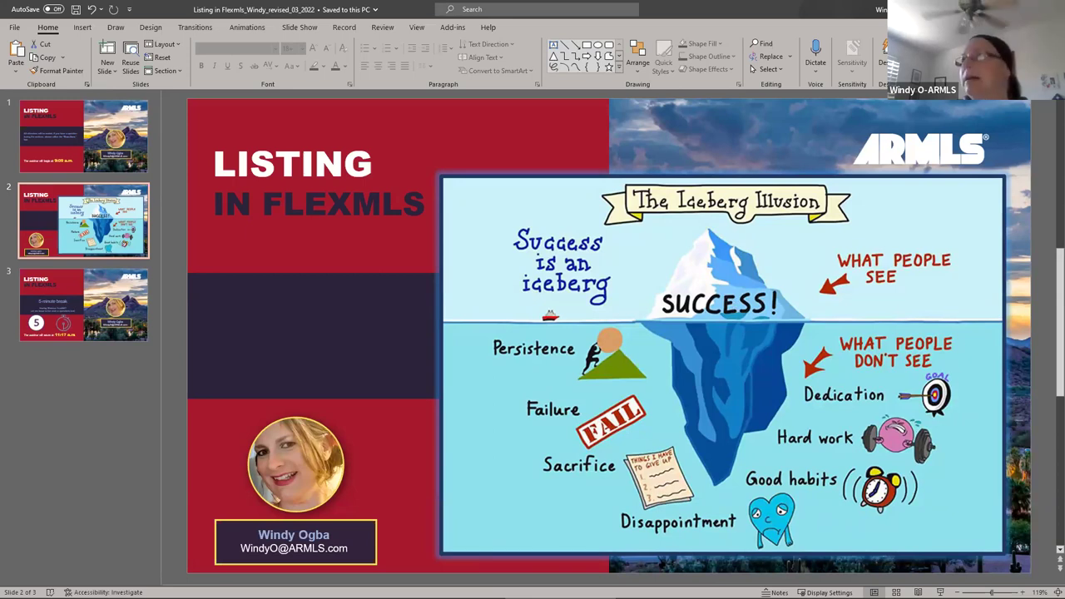
key(alt+F4)
click(561, 332)
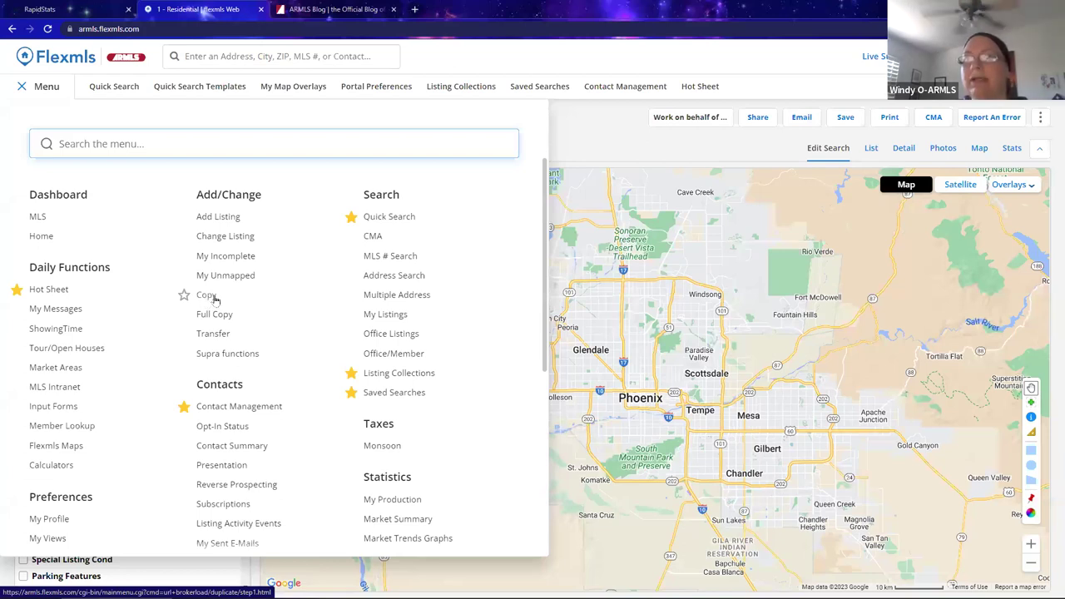
click(472, 63)
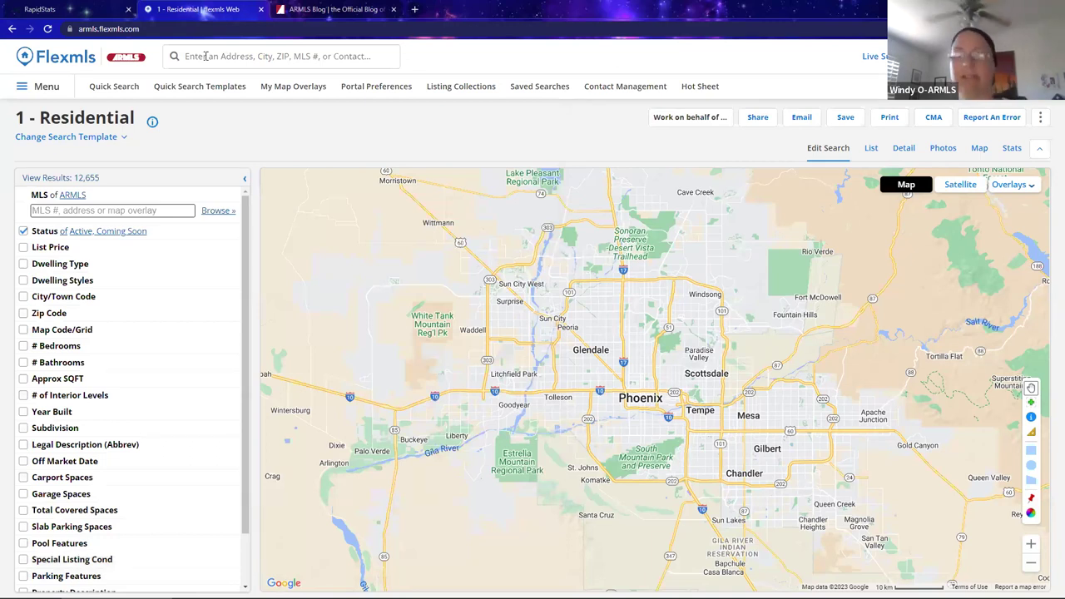
Search '371 s williams pl', open closed listing 6269502 in a new tab, and reopen the main menu
click(206, 56)
text(3)
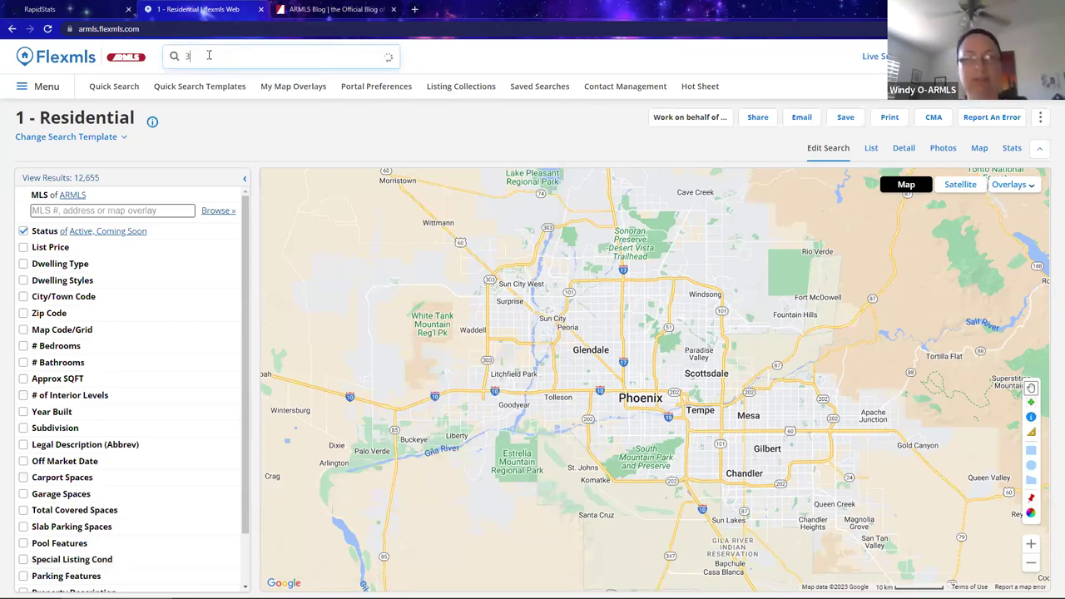
text(71 s)
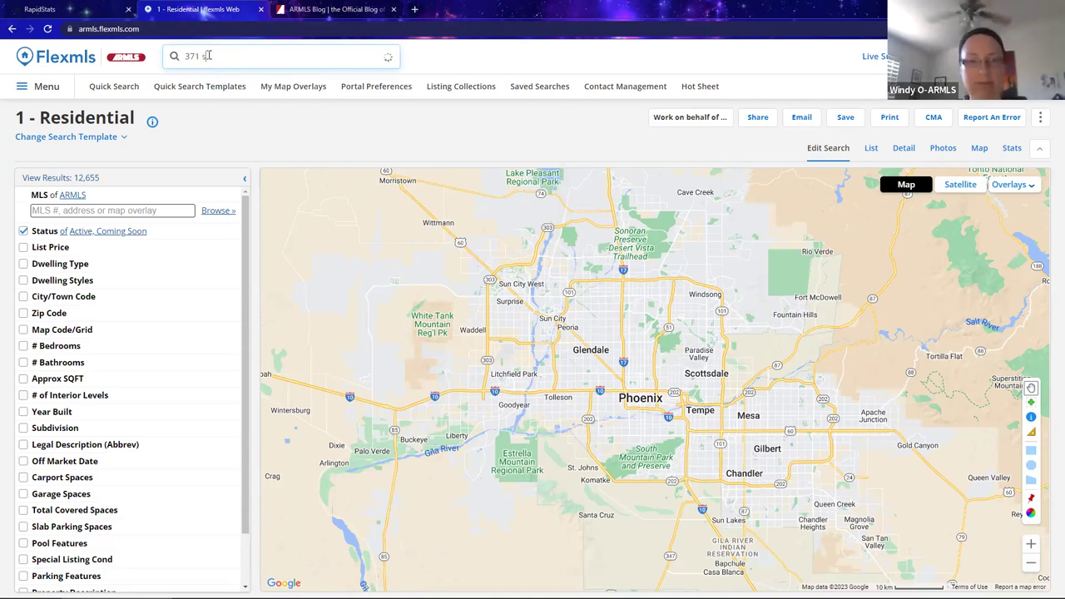
text( williams pl)
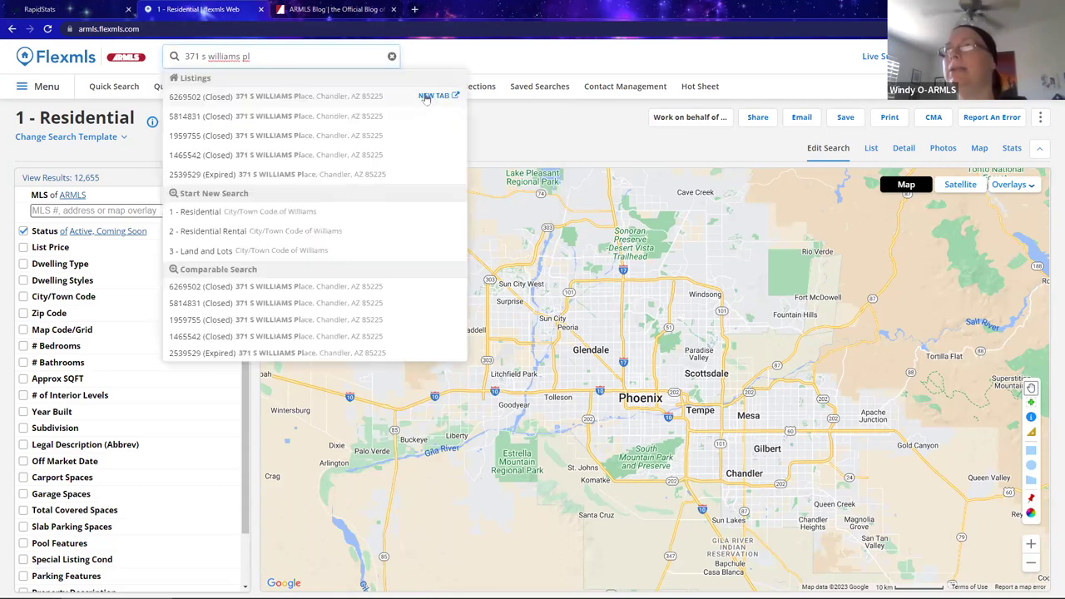
click(426, 96)
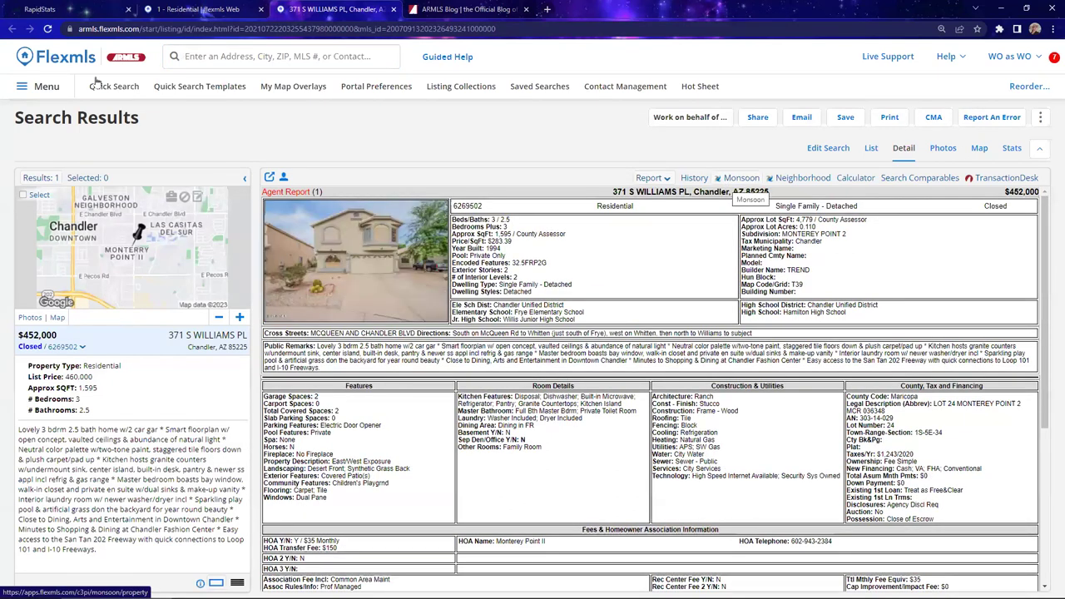
key(ctrl+shift+Tab)
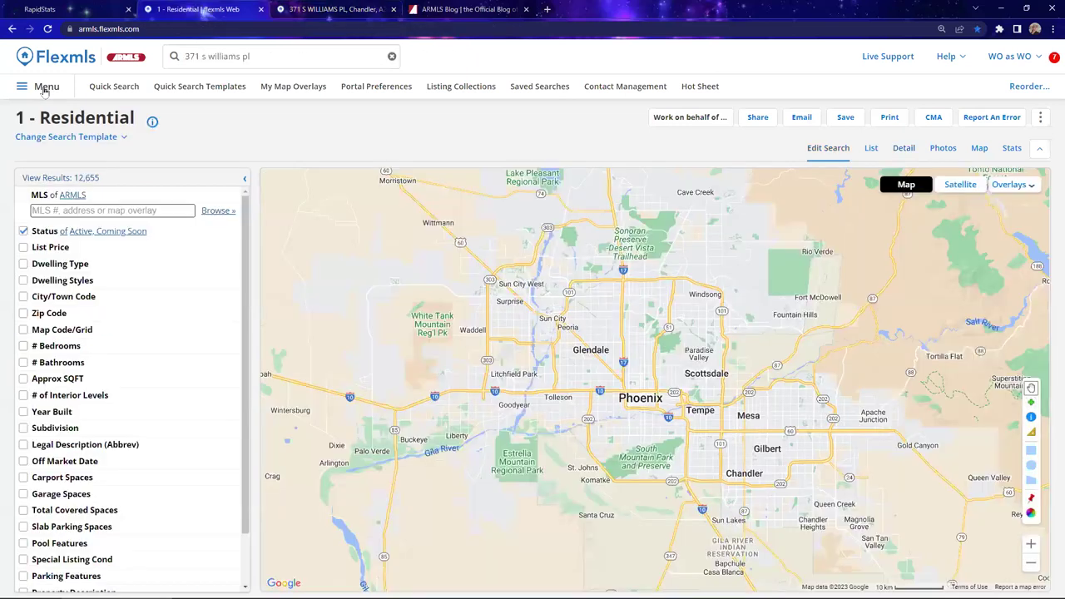
click(44, 88)
Start a copy of listing 6269502 with Copy photos turned off
click(207, 297)
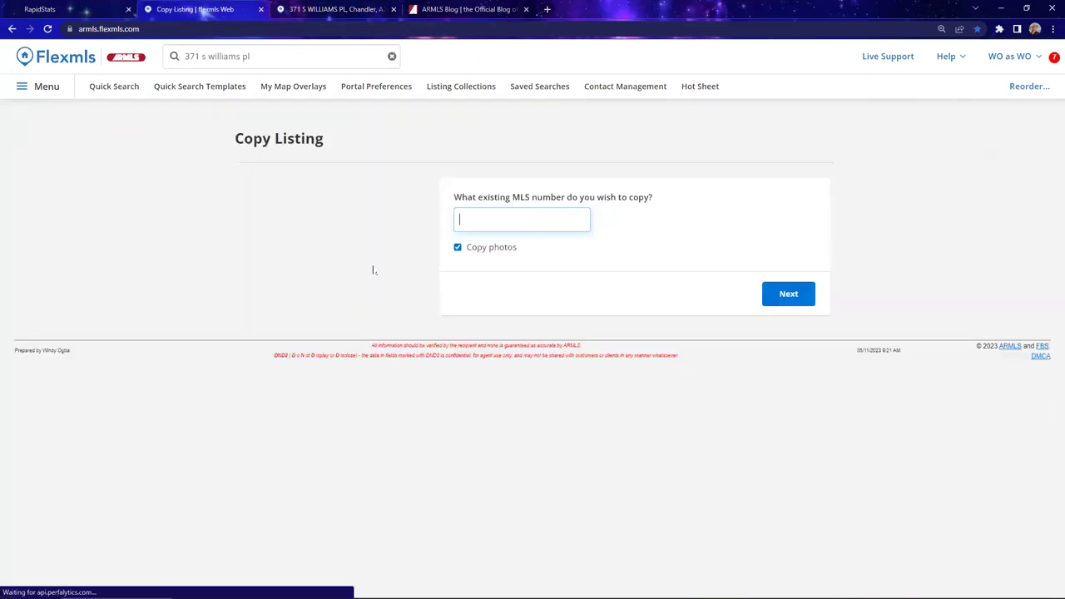
right_click(491, 218)
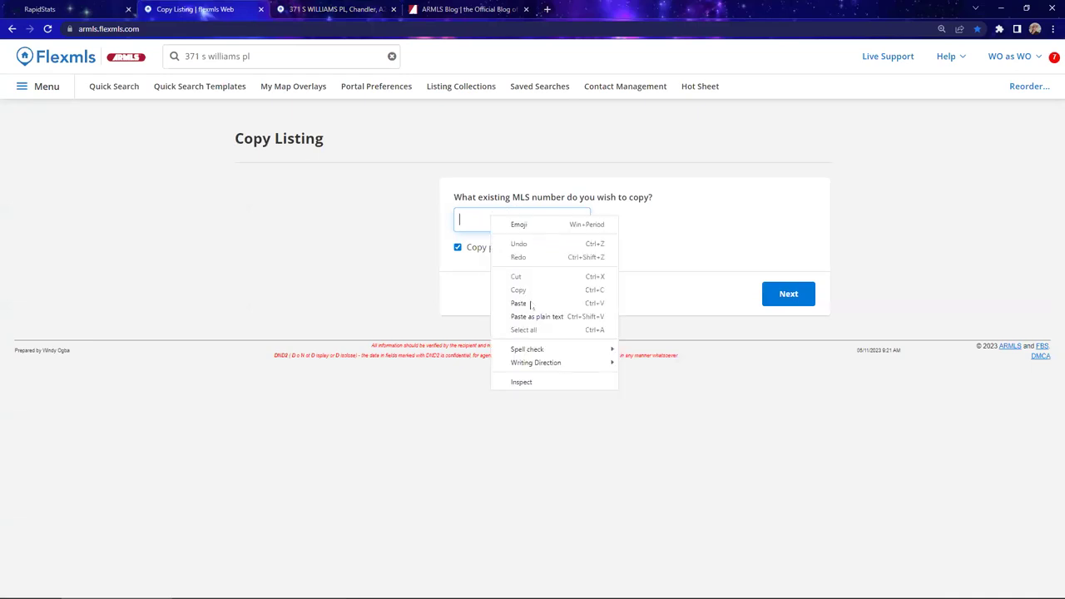
click(516, 303)
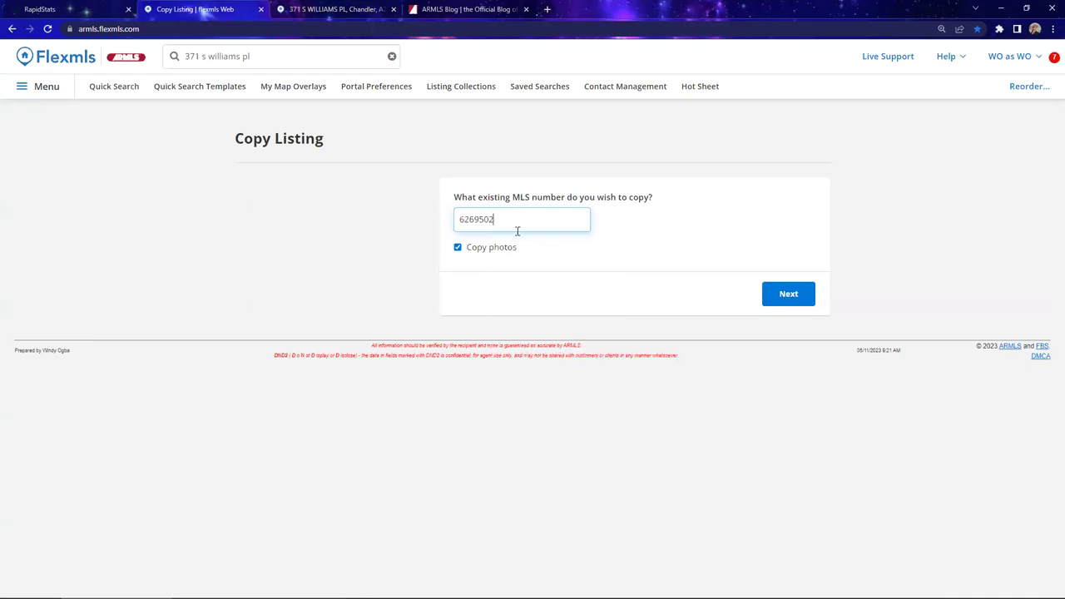
click(458, 250)
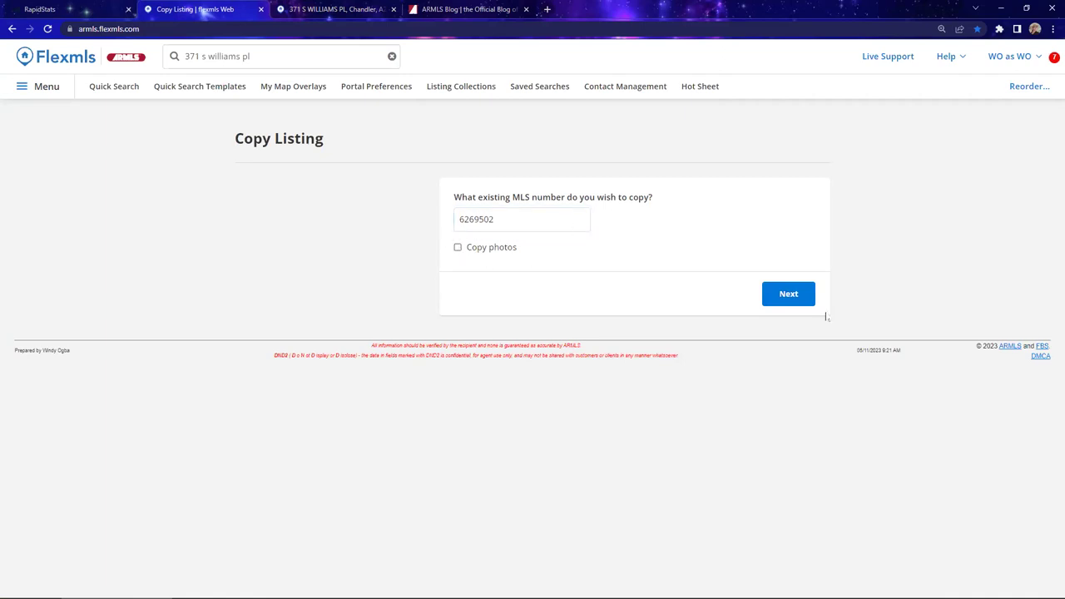
click(789, 296)
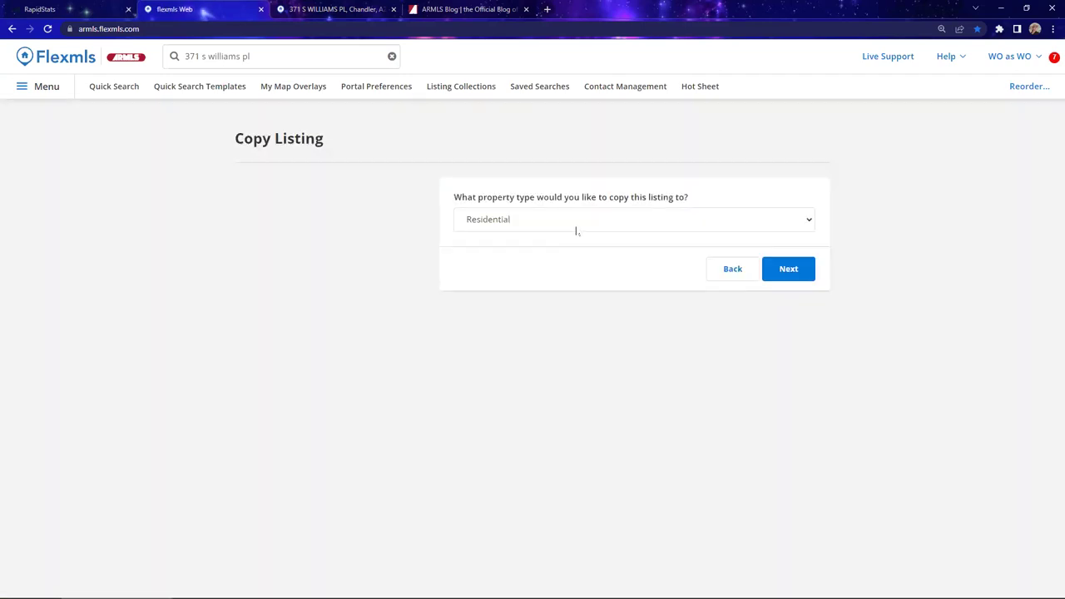
Keep Residential as the property type and continue to the listing details form
click(575, 230)
click(490, 239)
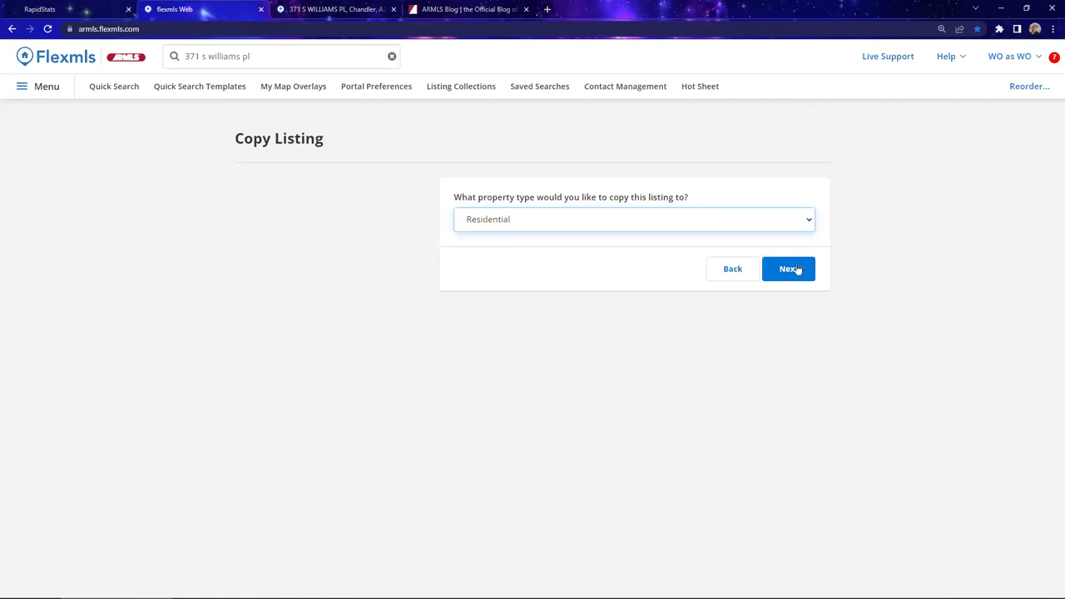
click(788, 268)
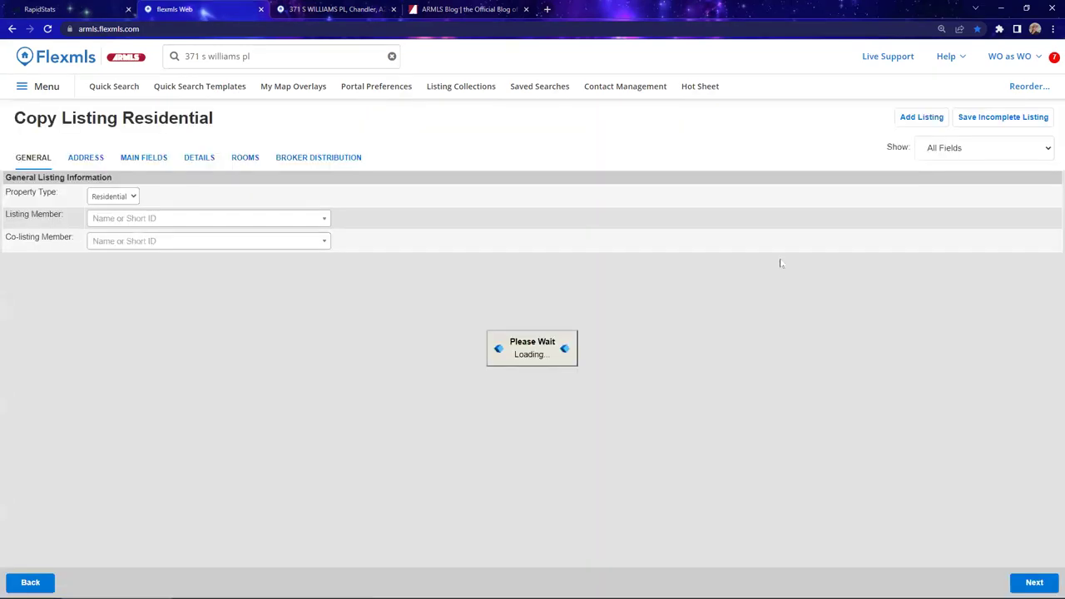
Search for each agent by name and select them as Listing Member and Co-listing Member
click(120, 219)
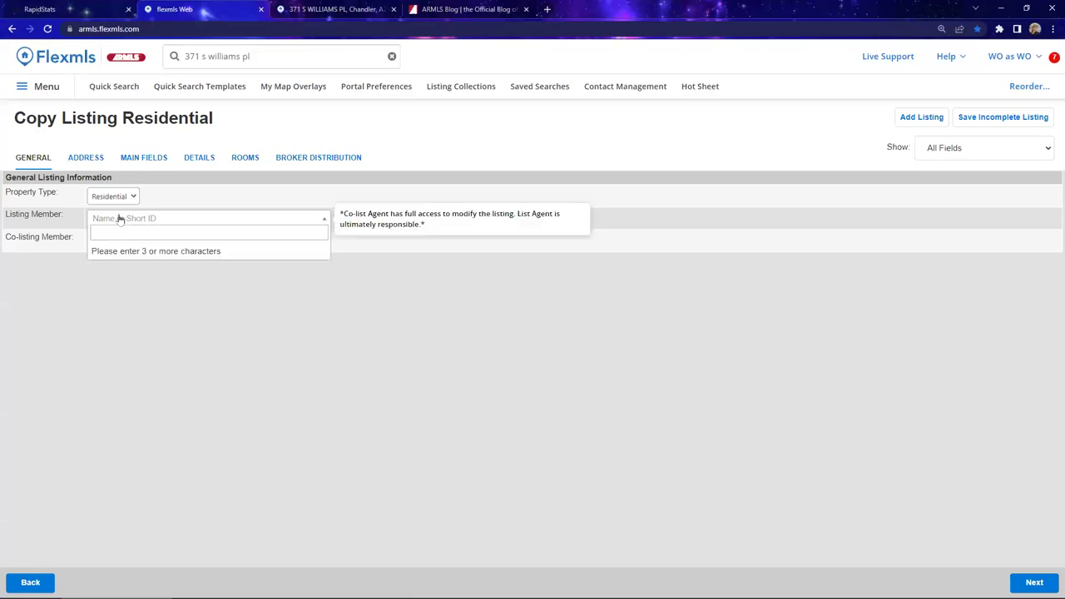
text(win)
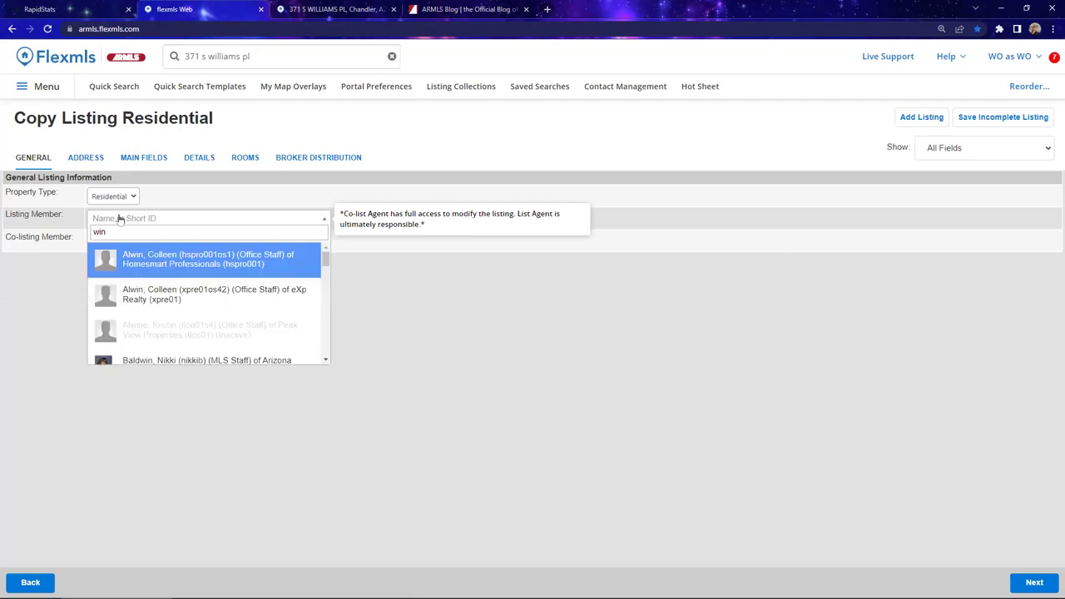
text(dy)
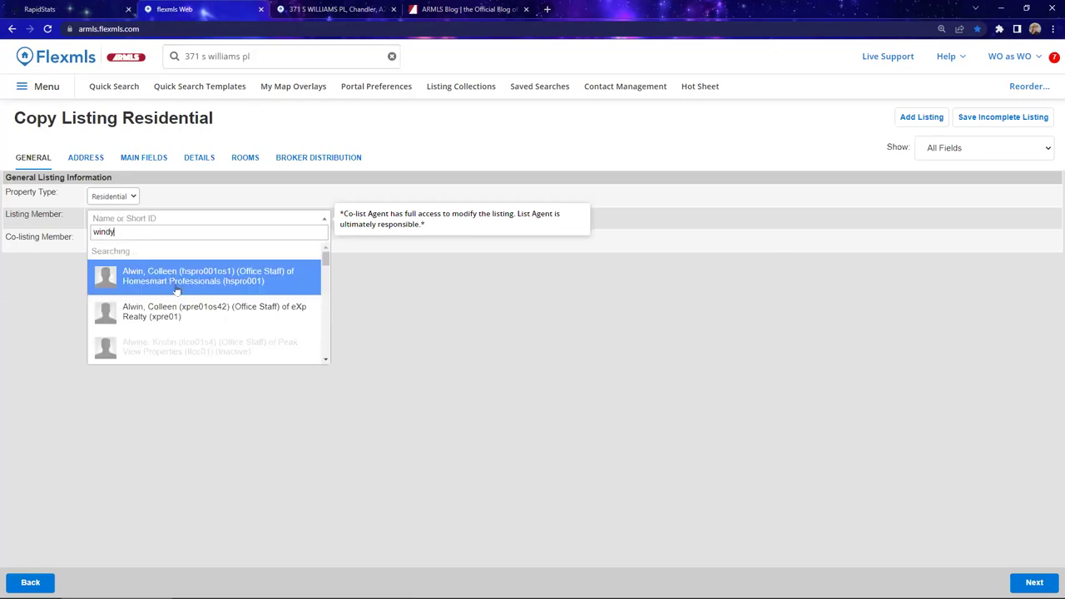
click(175, 291)
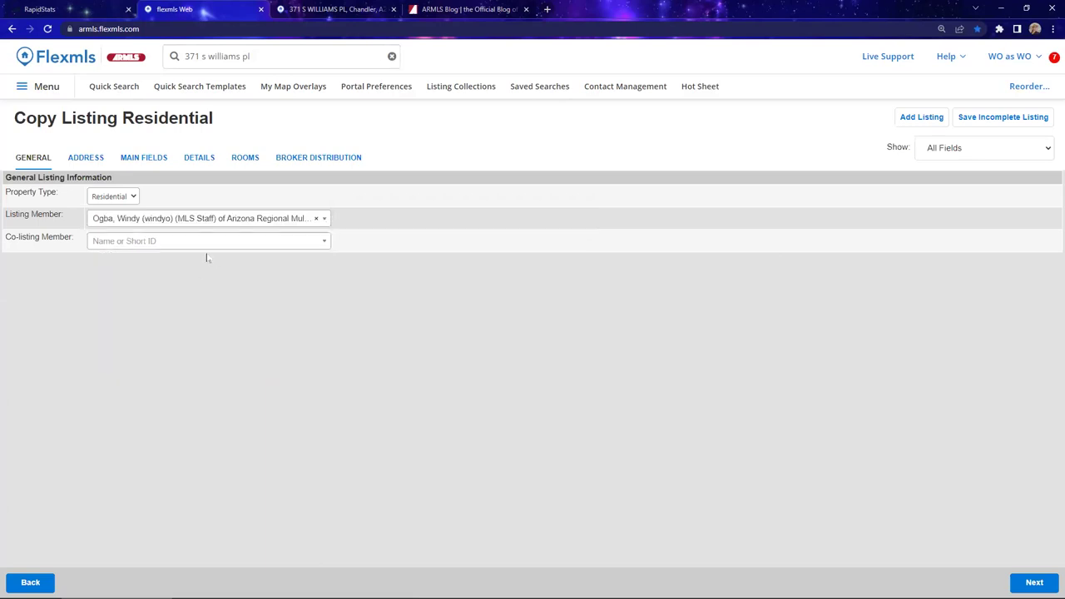
click(123, 243)
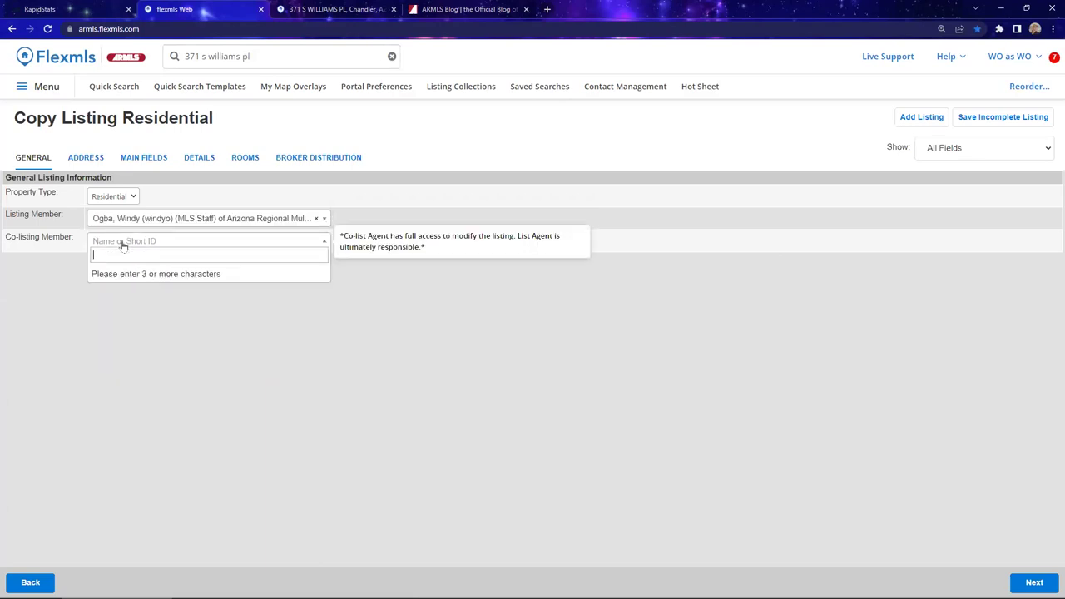
text(nick)
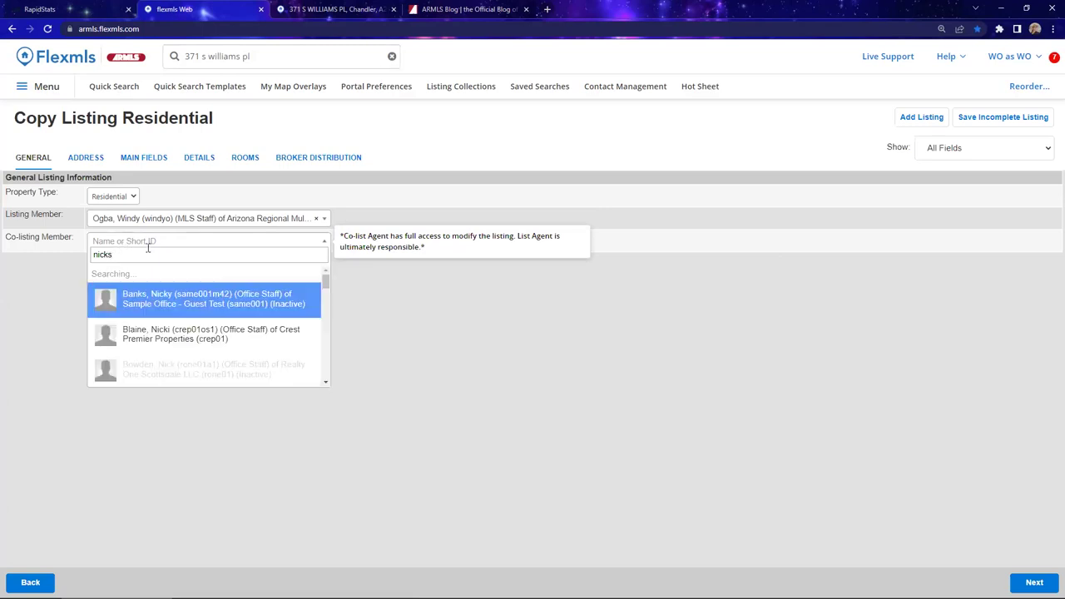
text(s)
click(178, 315)
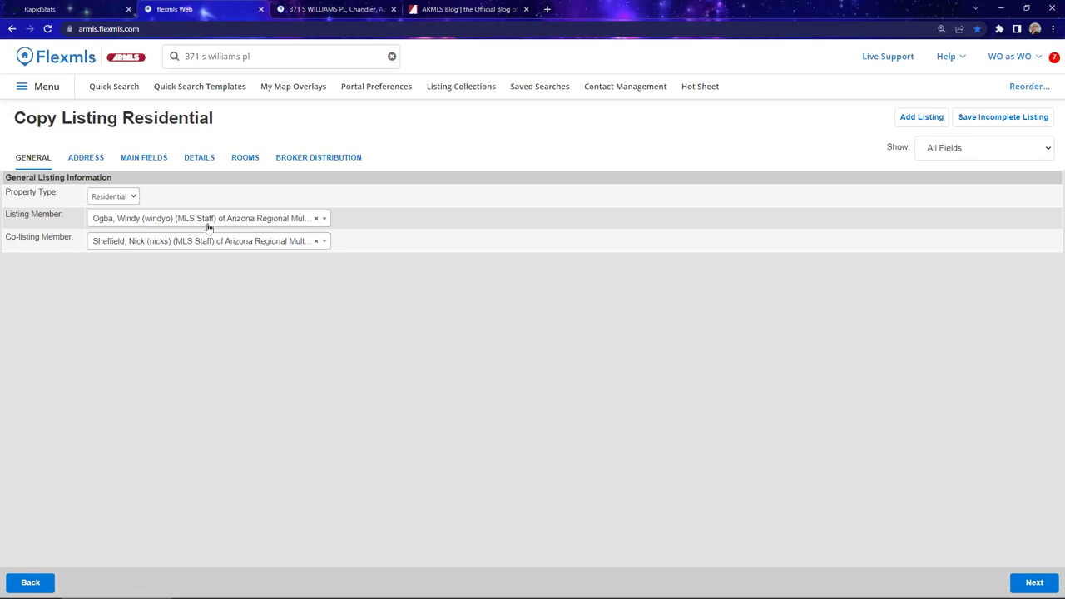
mouse_move(130, 242)
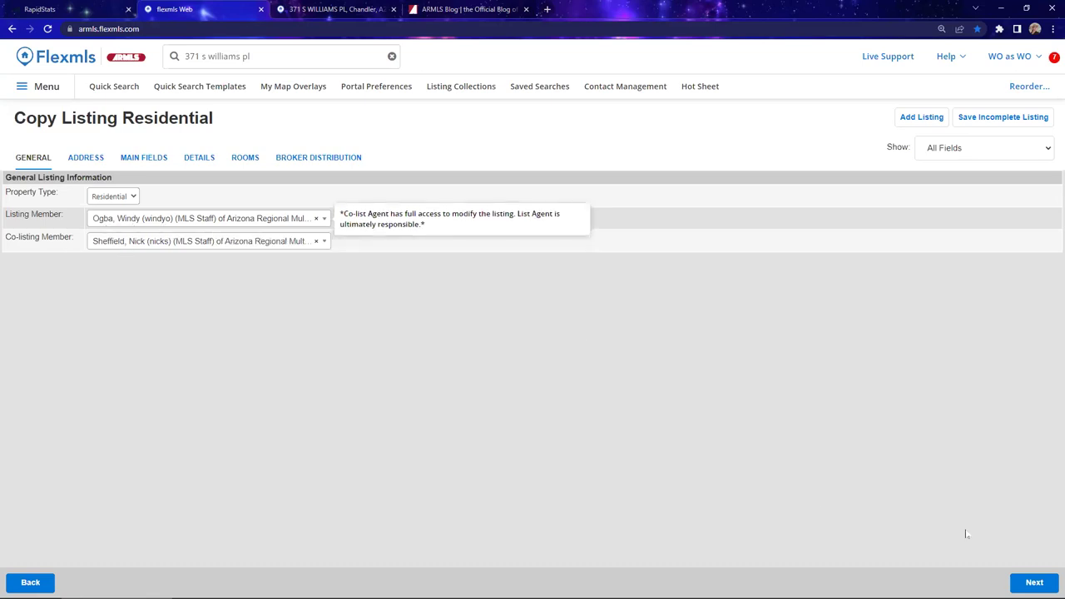
On the Address tab, populate the tax data for the Chandler, AZ 85225 property, then continue to Main Fields
click(1031, 581)
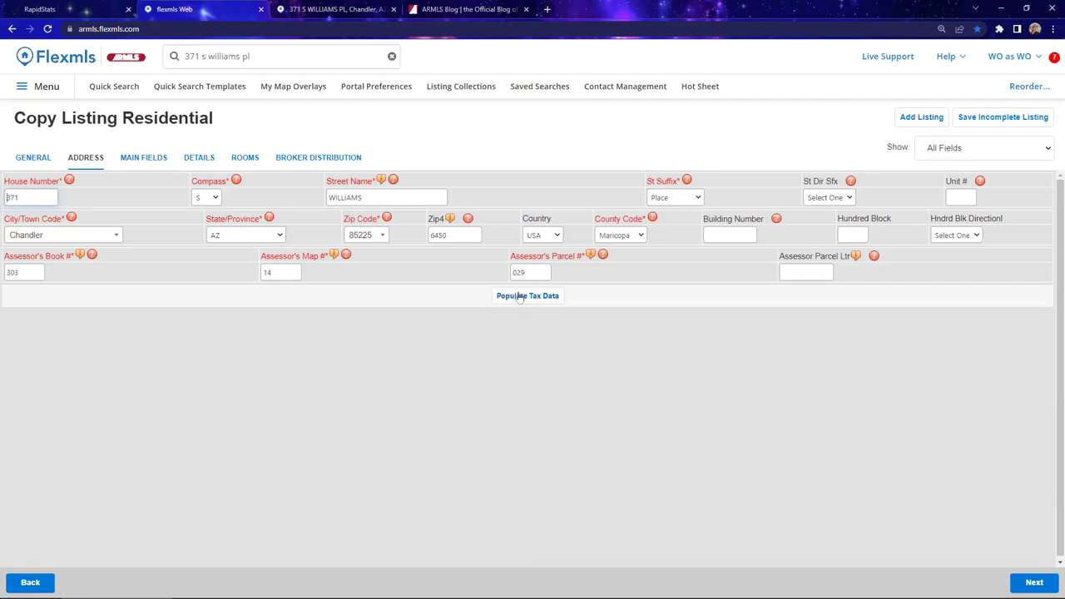
click(519, 297)
click(1034, 582)
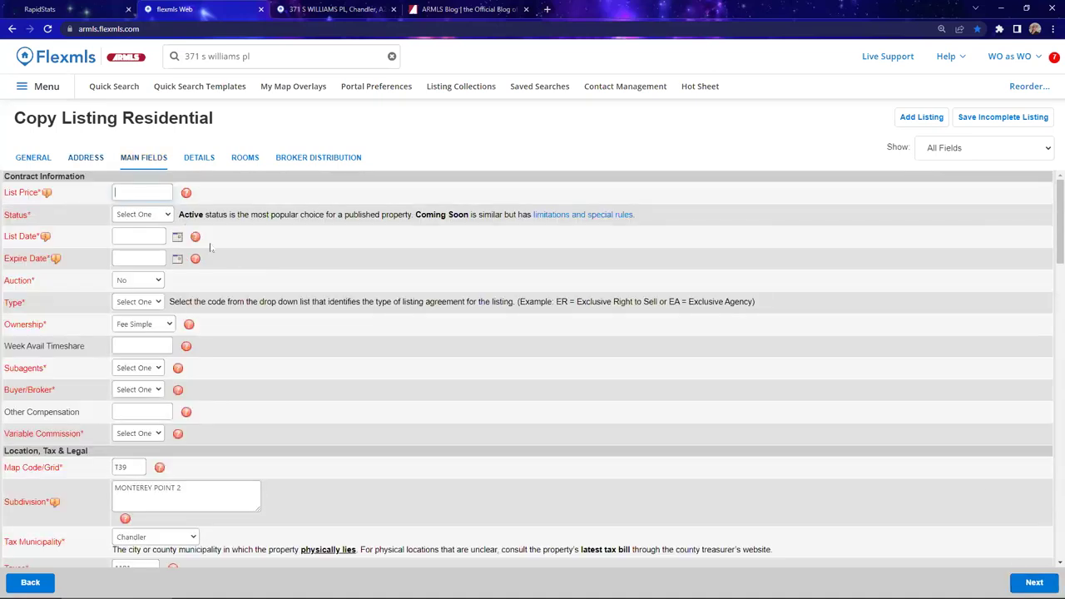
scroll(219, 287, down, 3)
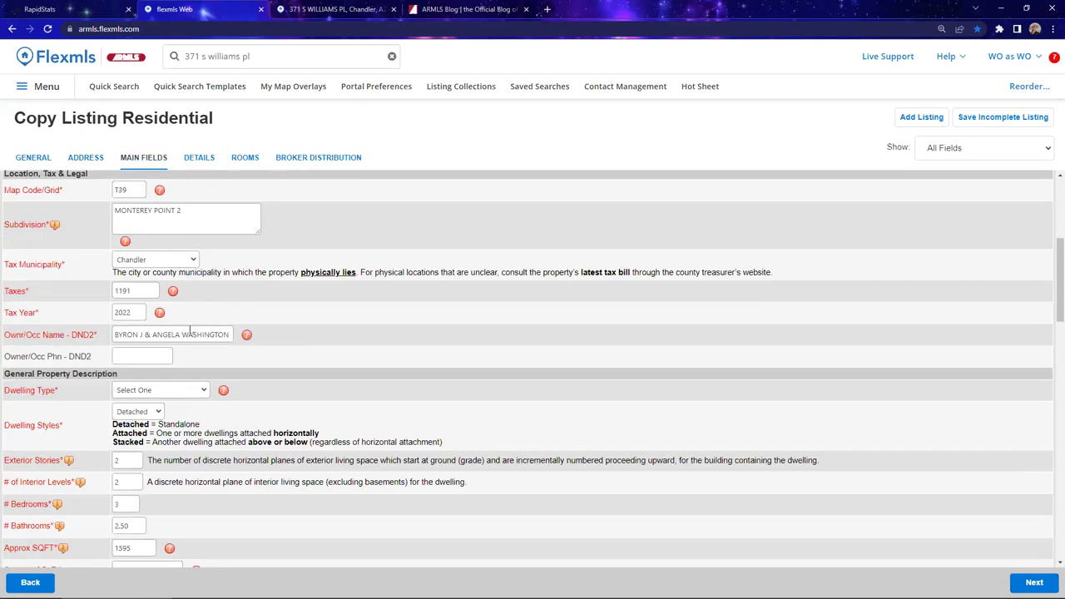
scroll(252, 313, down, 6)
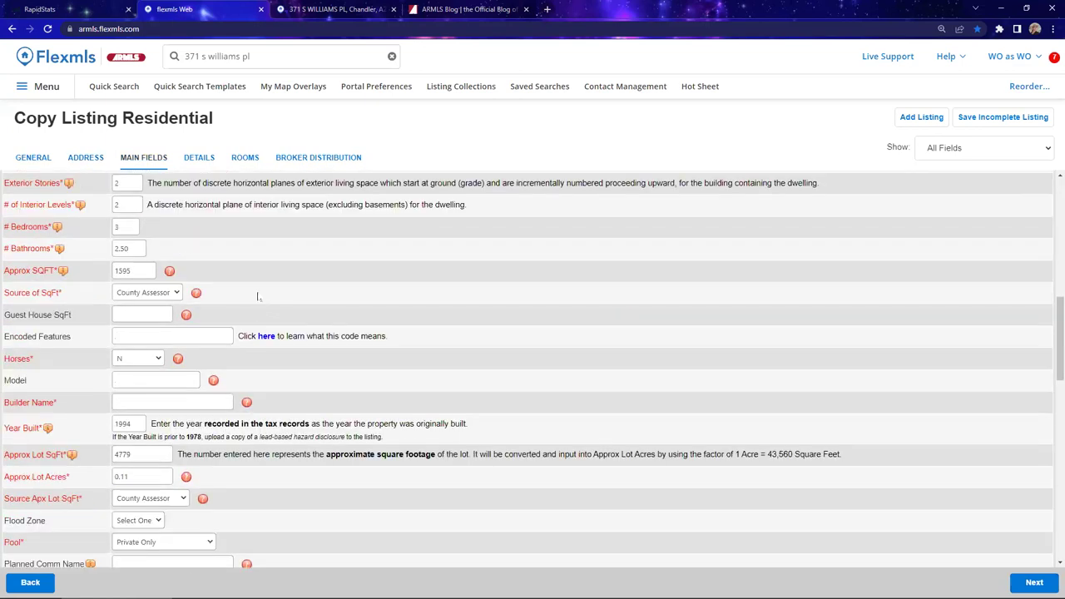
scroll(184, 356, down, 1)
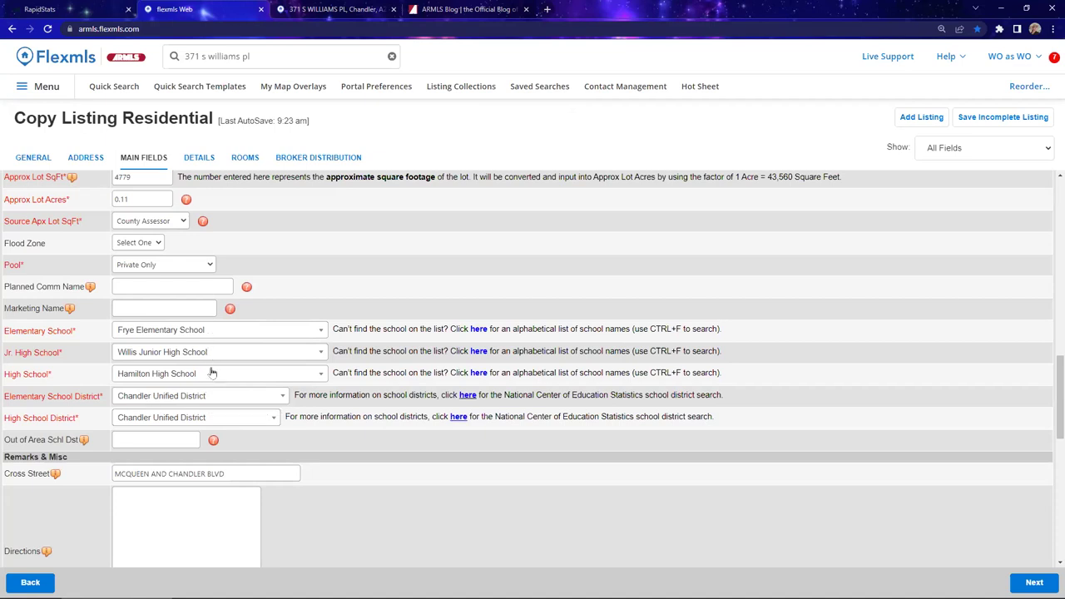
scroll(218, 337, up, 1)
scroll(218, 336, up, 3)
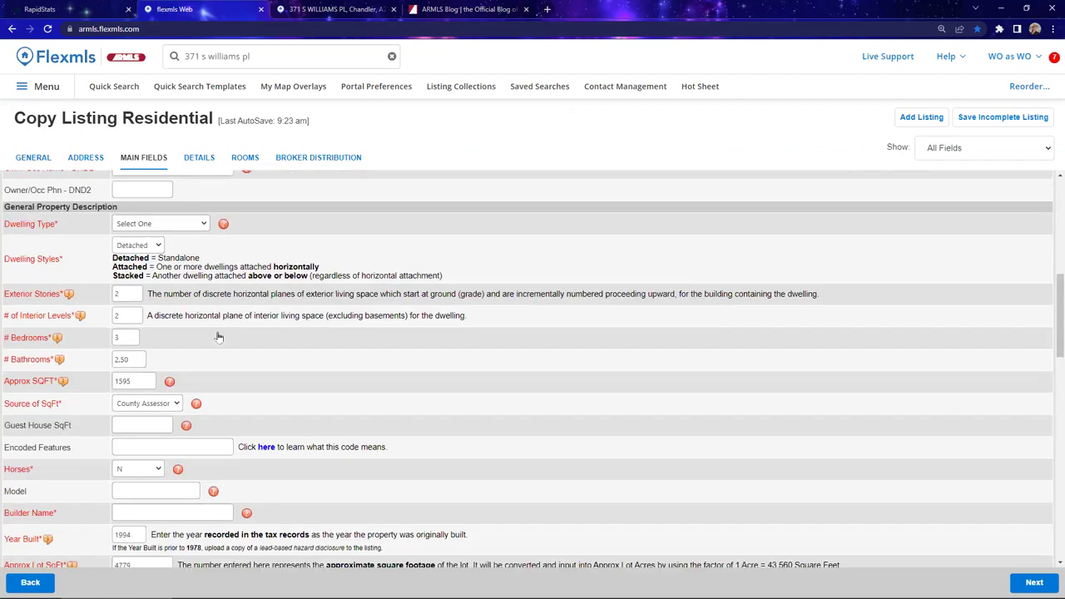
scroll(393, 340, up, 5)
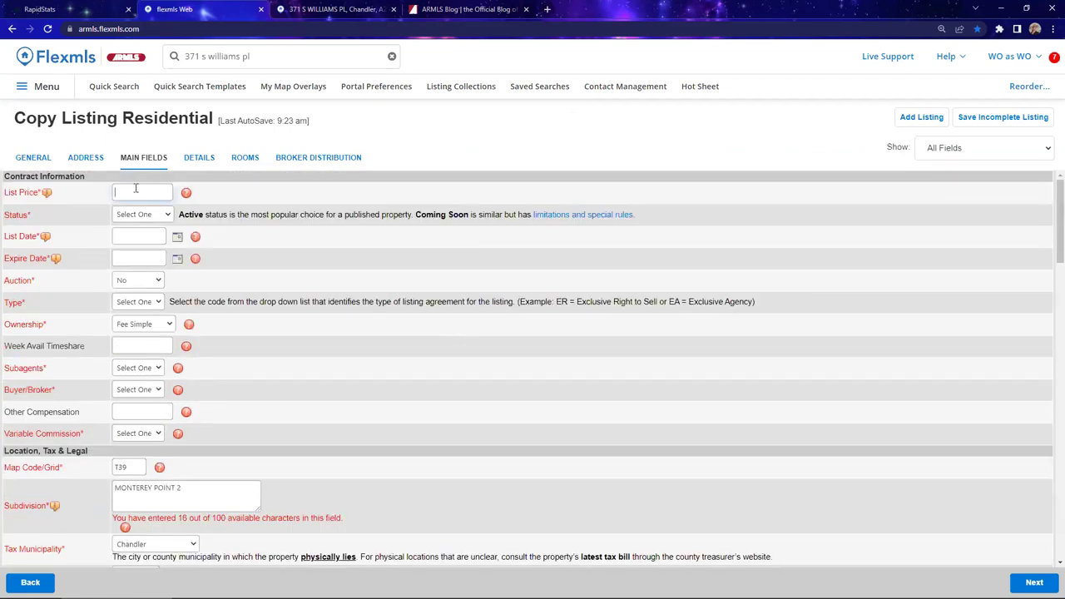
Enter a list price of 100,000 and set the listing status to Active
text(00,000)
click(163, 215)
click(138, 237)
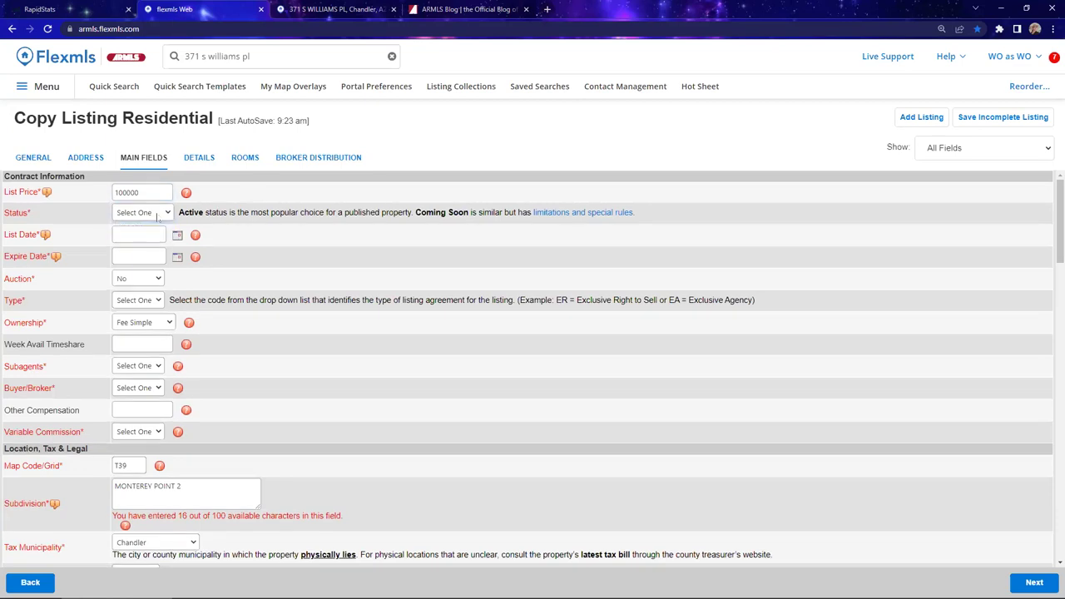
click(167, 215)
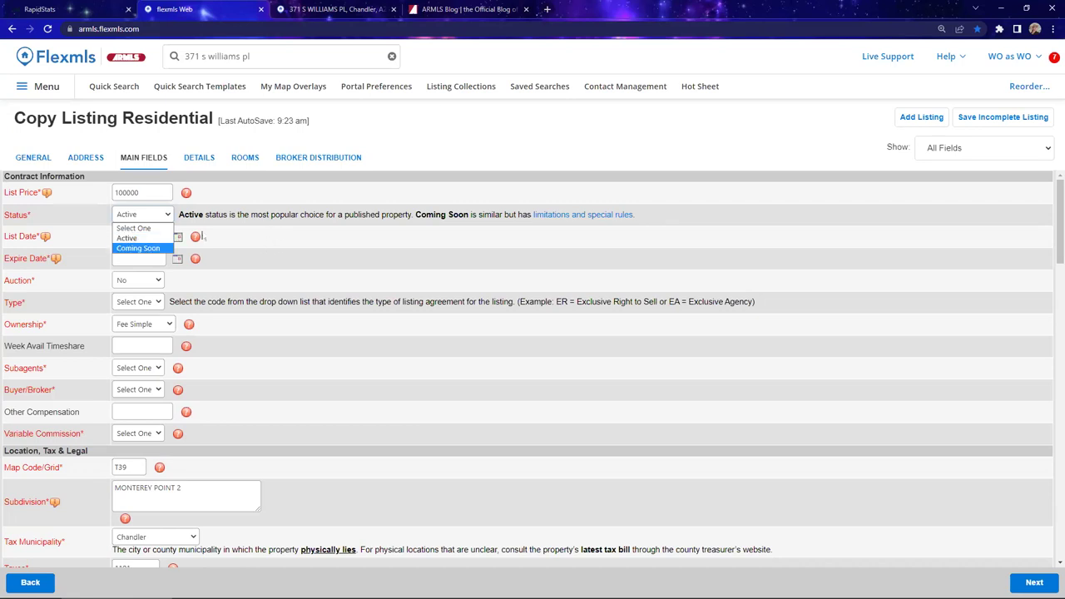
Pick 5/11/2023 as the list date and highlight the Week Avail Timeshare label
click(178, 238)
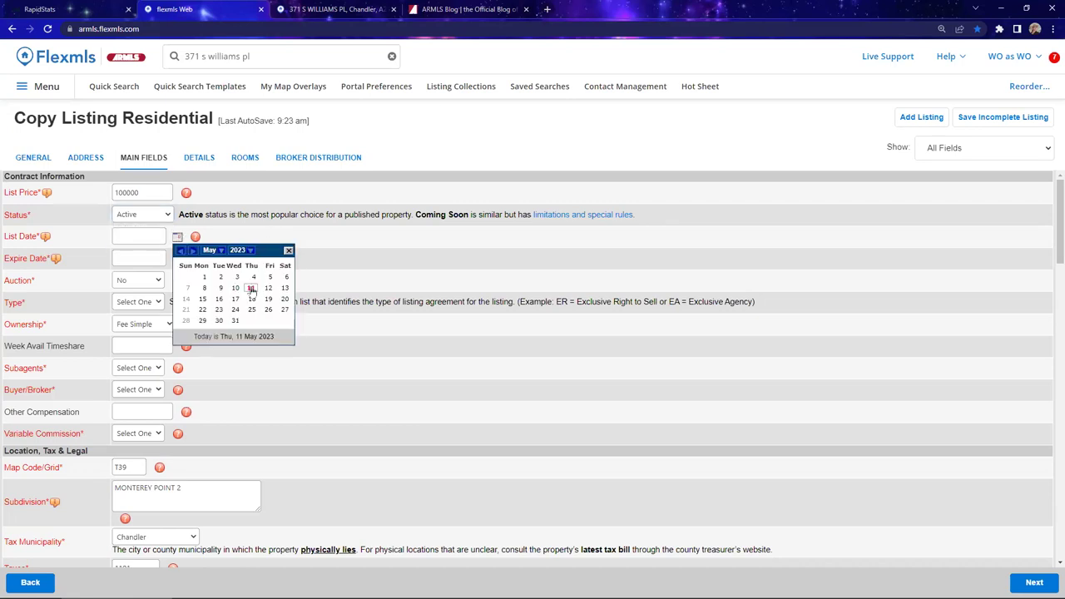
click(251, 289)
scroll(281, 256, down, 1)
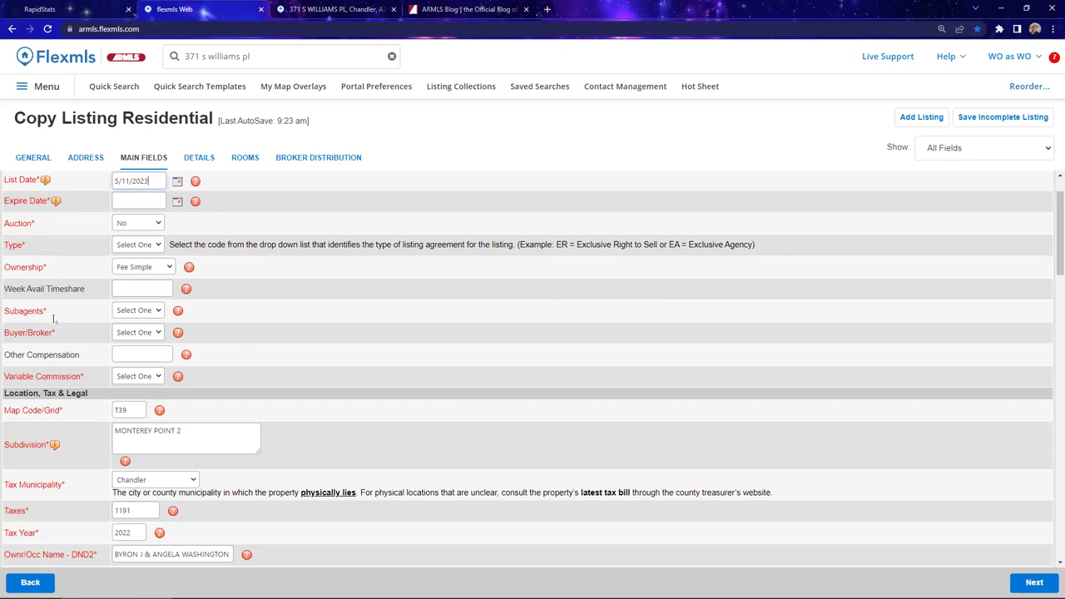
drag(10, 288, 86, 292)
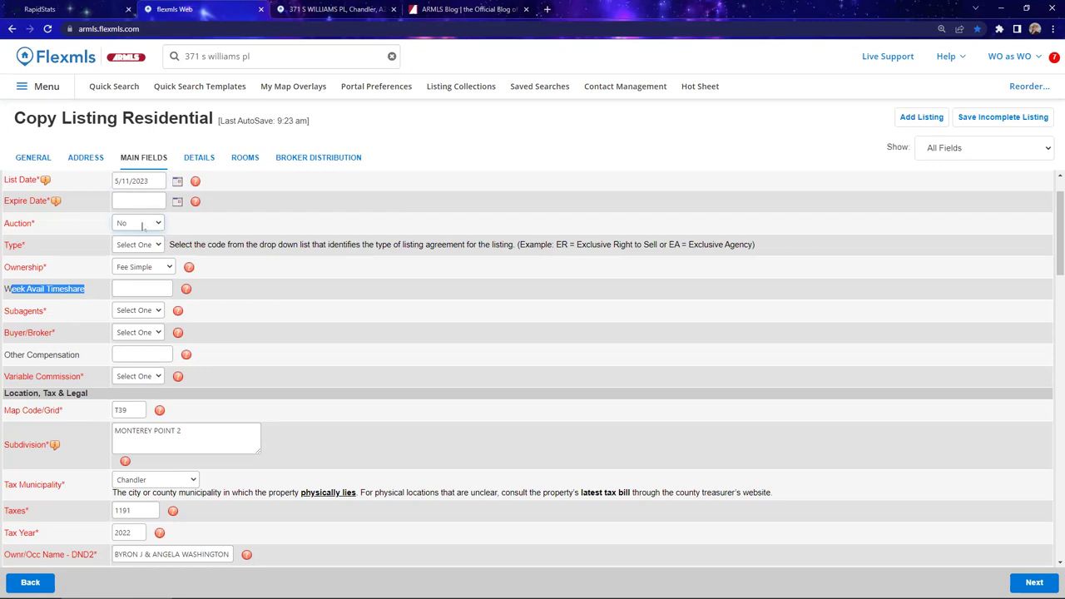
Choose ER as the listing agreement Type and confirm Ownership stays Fee Simple
click(151, 245)
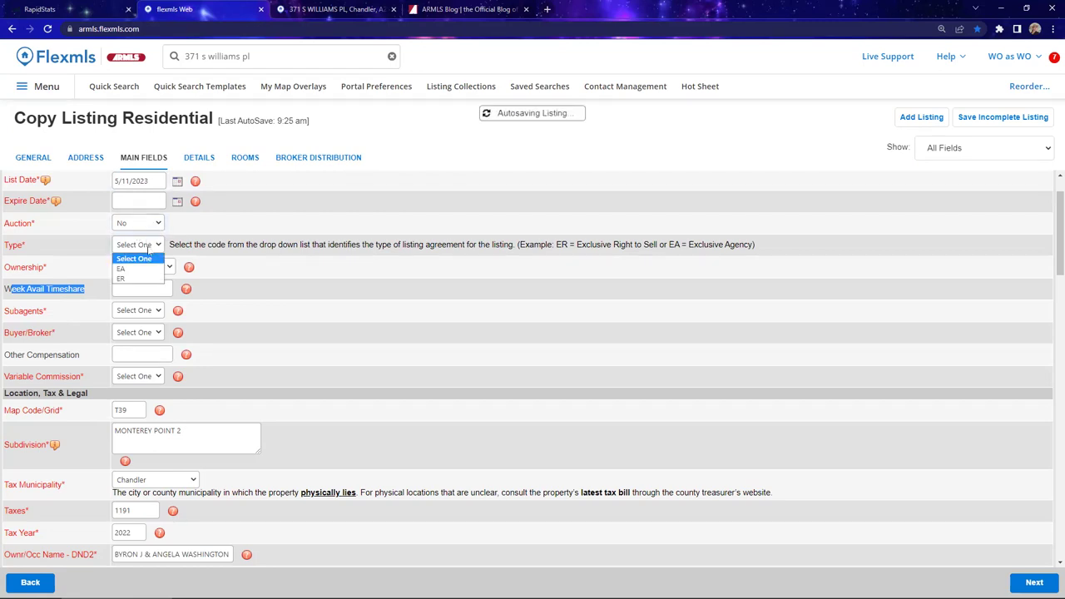
drag(170, 245, 754, 257)
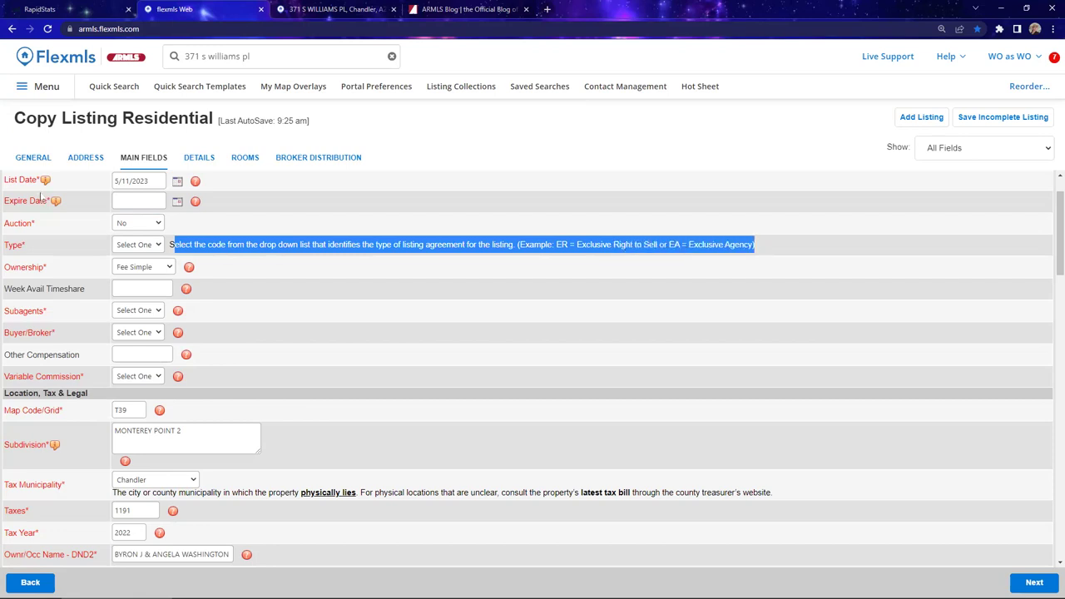
click(140, 245)
click(123, 279)
click(150, 268)
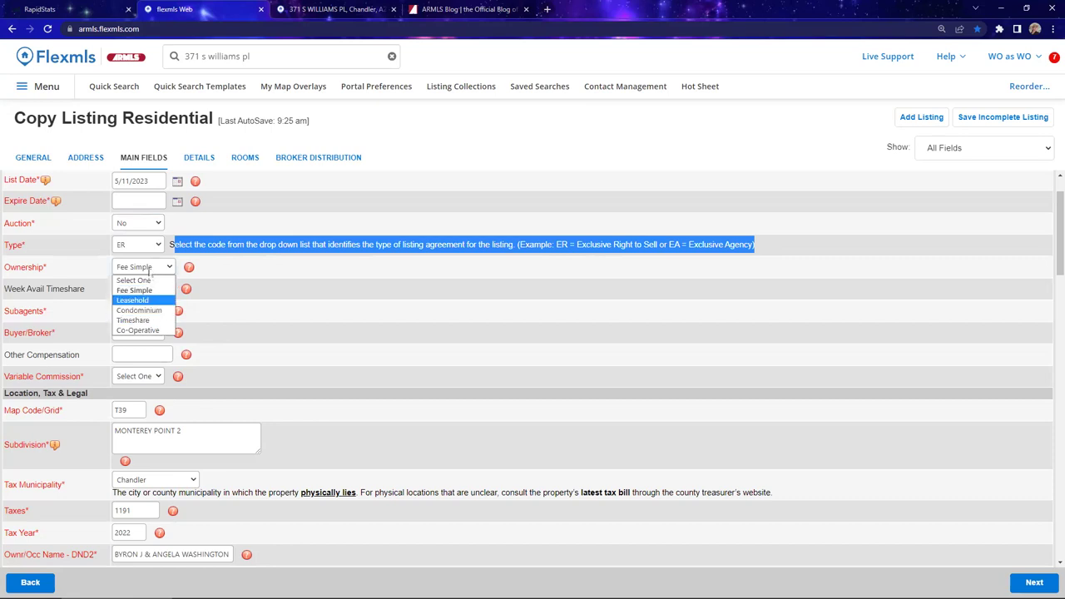
click(146, 288)
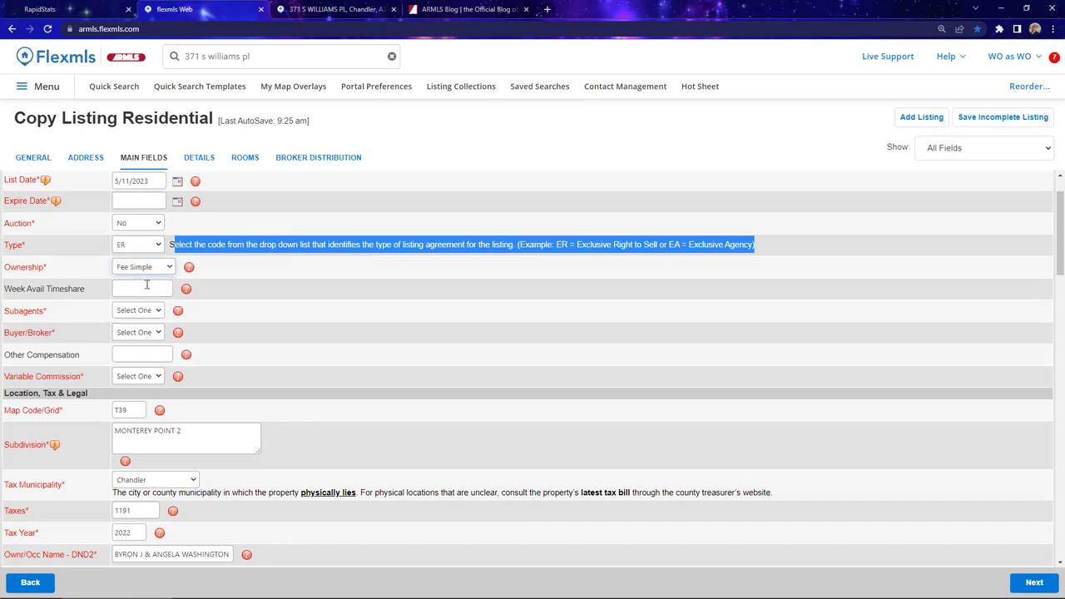
Set Subagents to N and Buyer/Broker to Y
scroll(195, 293, down, 1)
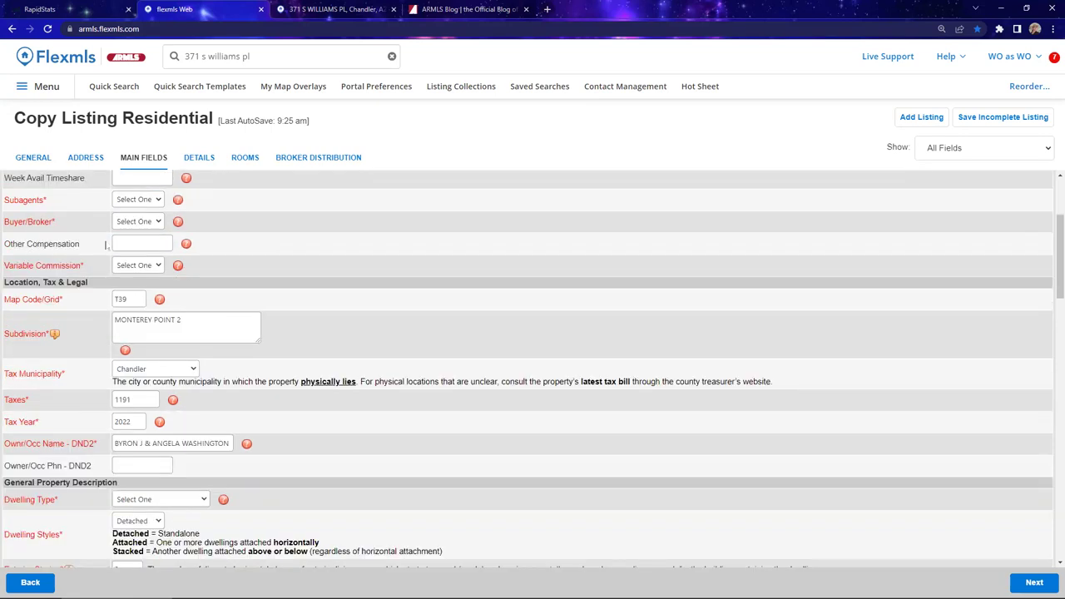
click(158, 201)
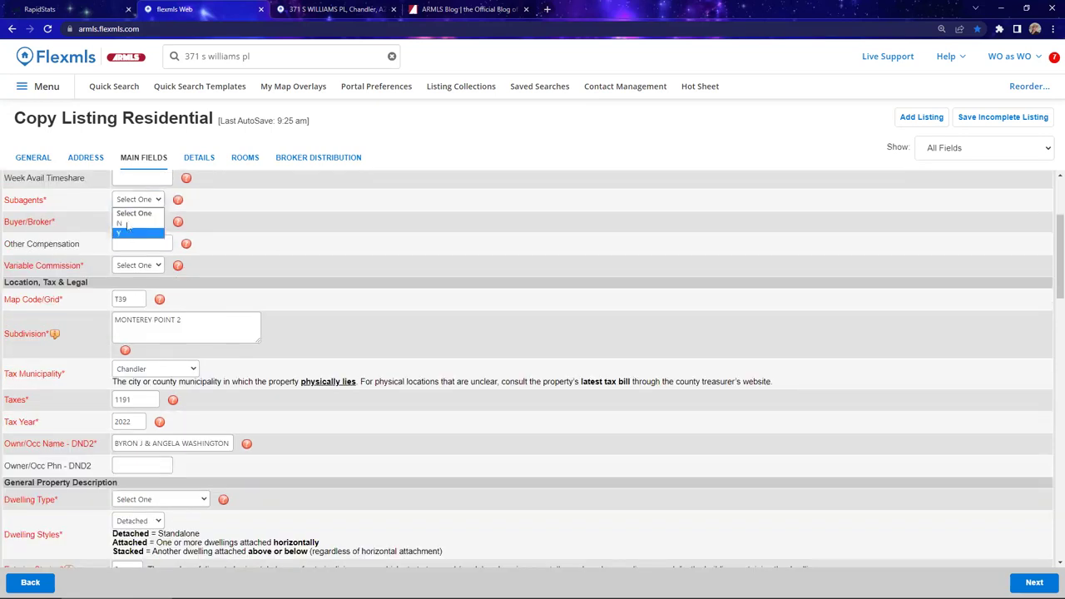
click(127, 224)
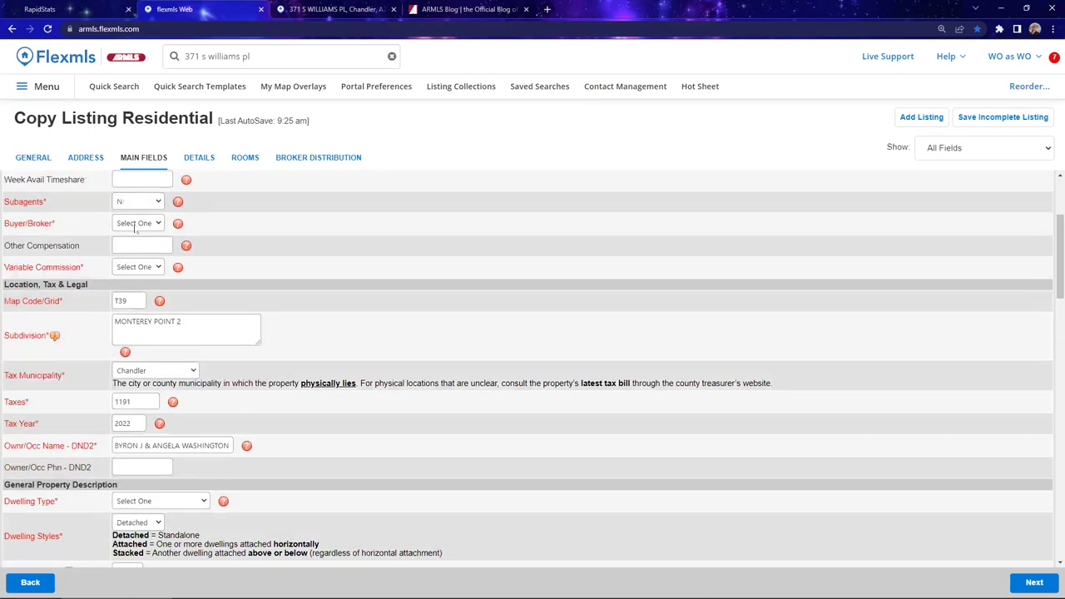
click(133, 223)
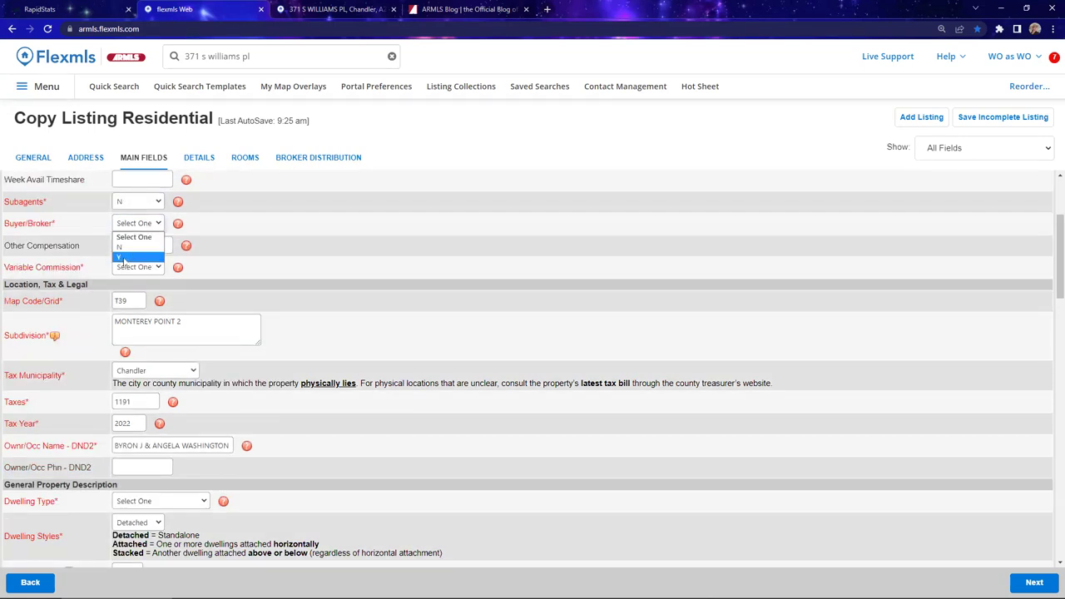
click(123, 260)
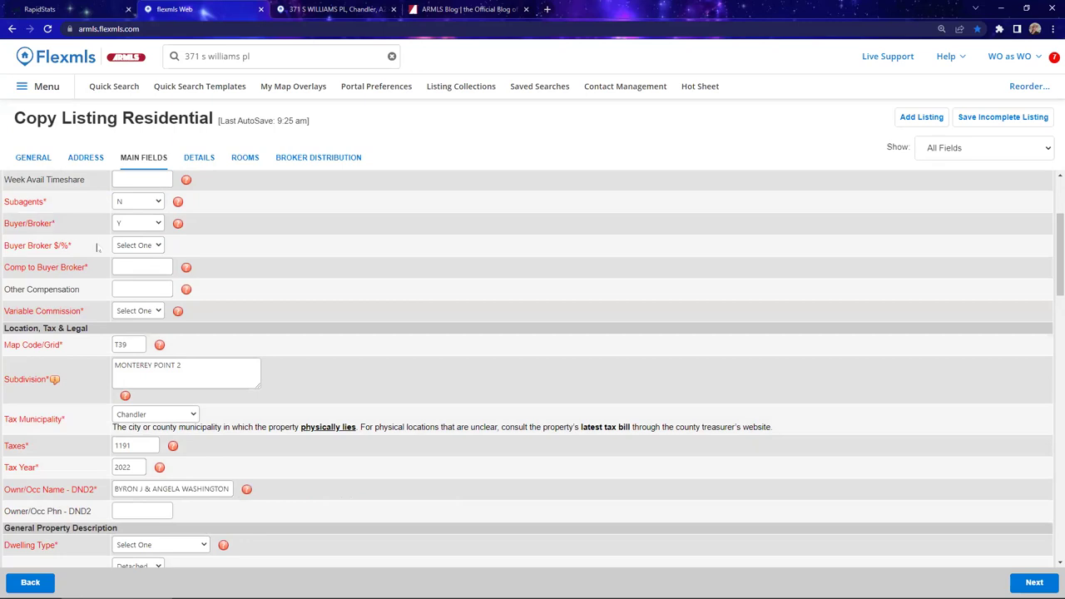
Give the buyer broker 4% compensation and set Variable Commission to N
click(121, 247)
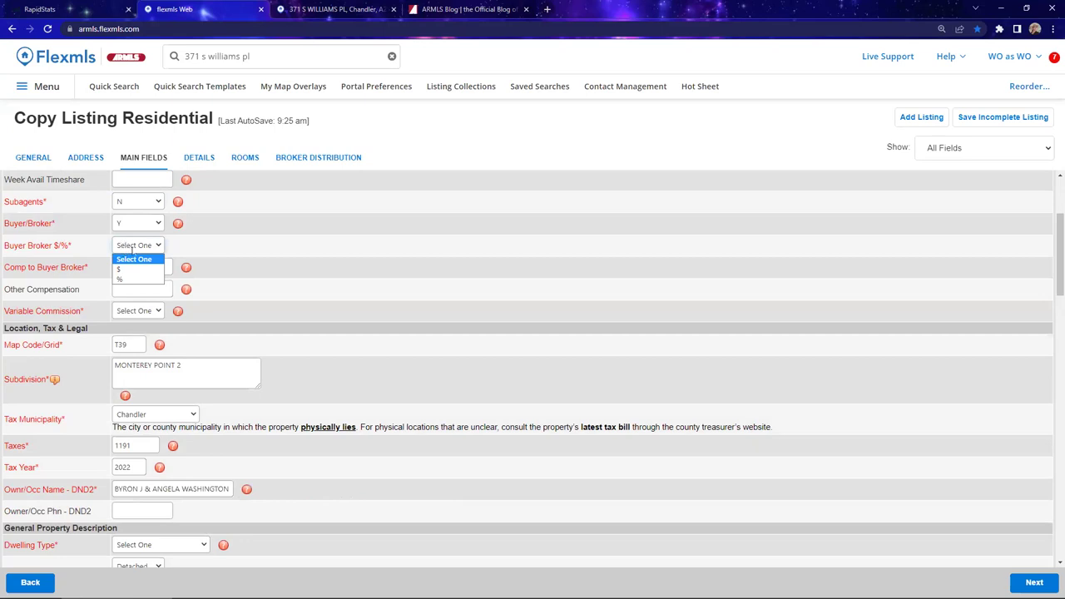
click(127, 280)
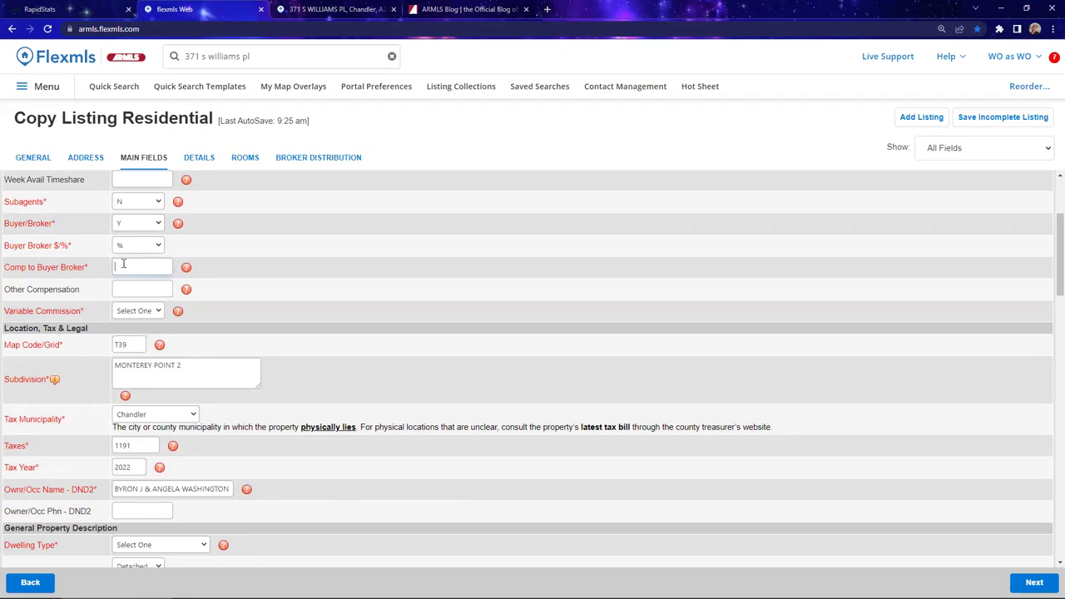
text(4)
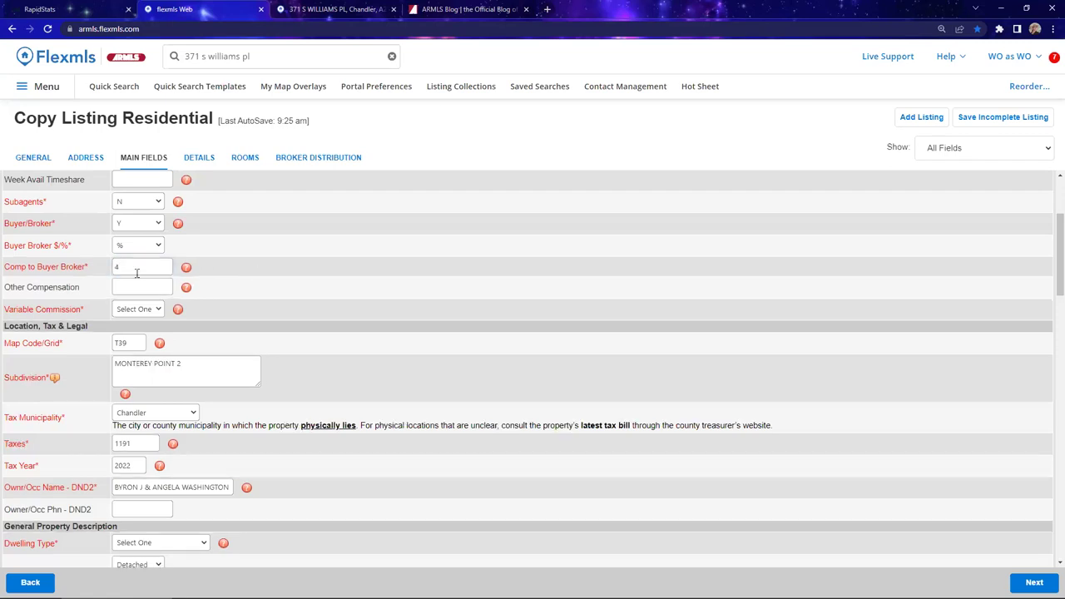
click(144, 314)
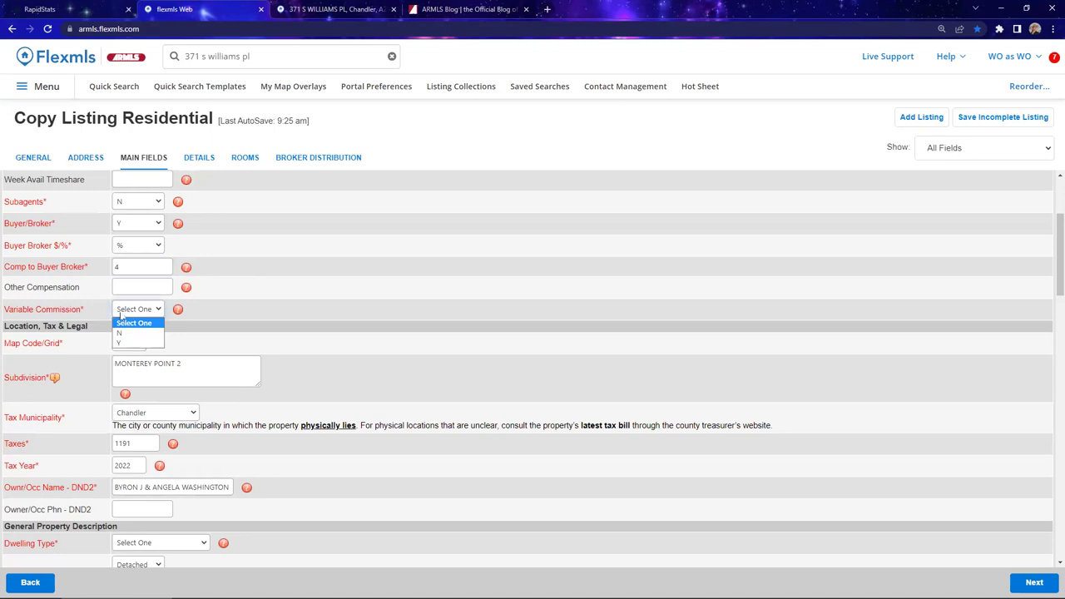
click(121, 332)
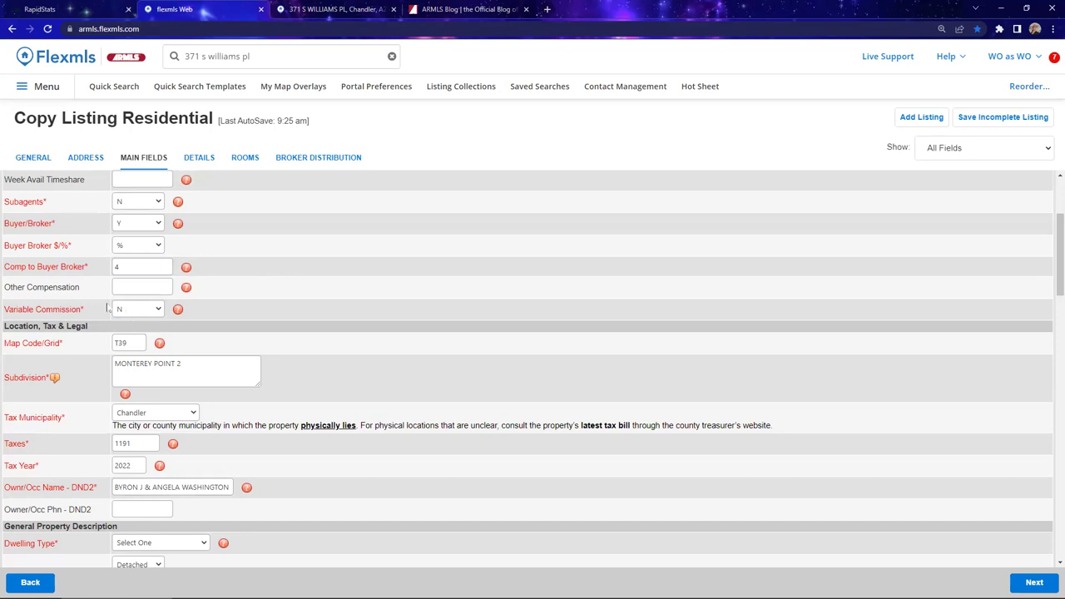
Clear the Owner/Occ Name field and enter 'clients of abc'
scroll(175, 317, down, 1)
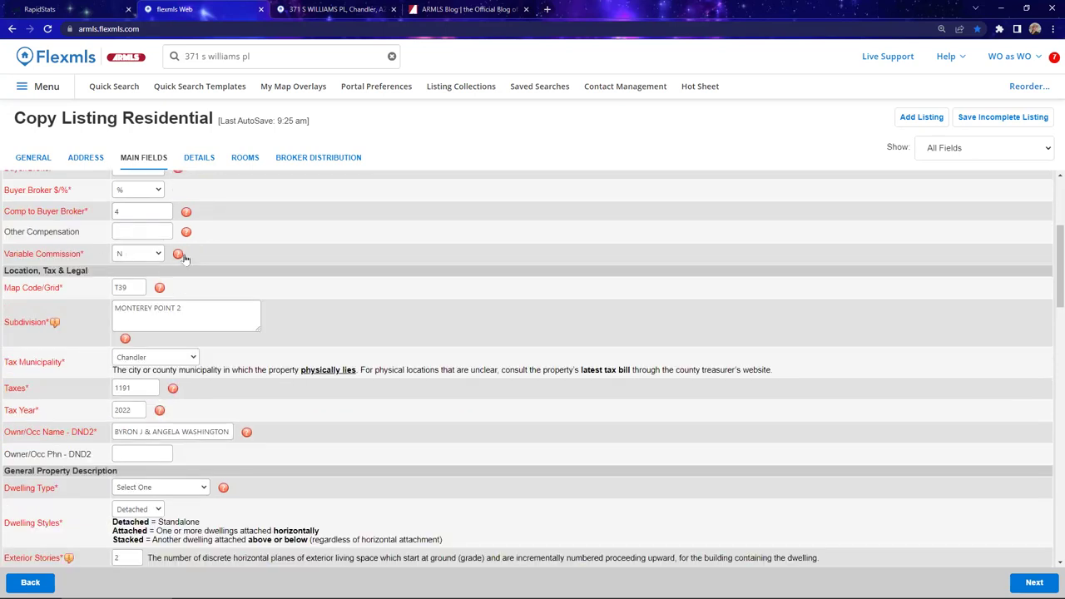
scroll(251, 275, down, 1)
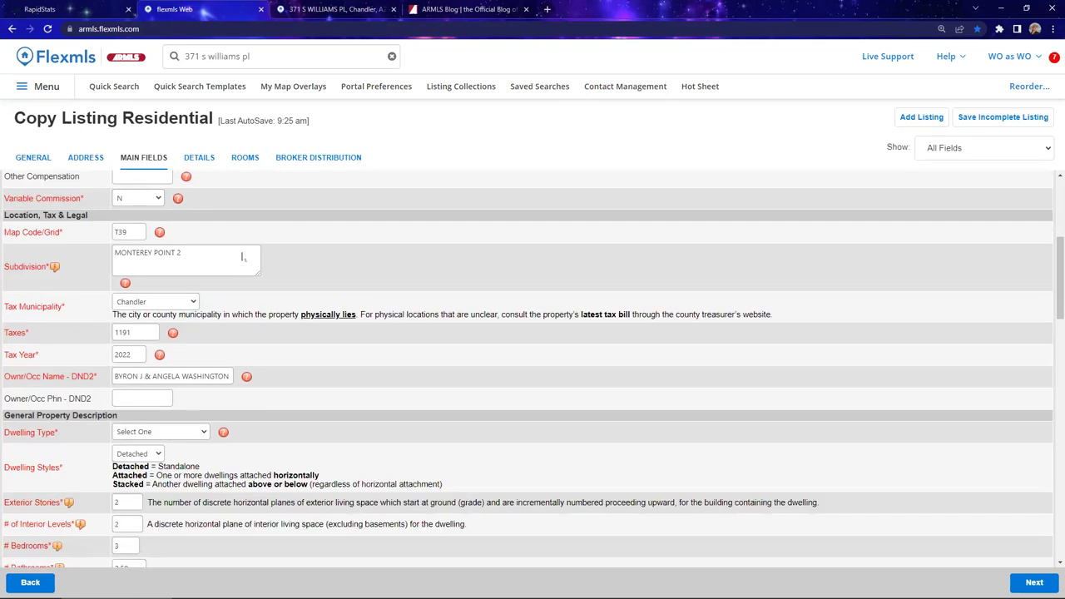
scroll(246, 254, down, 2)
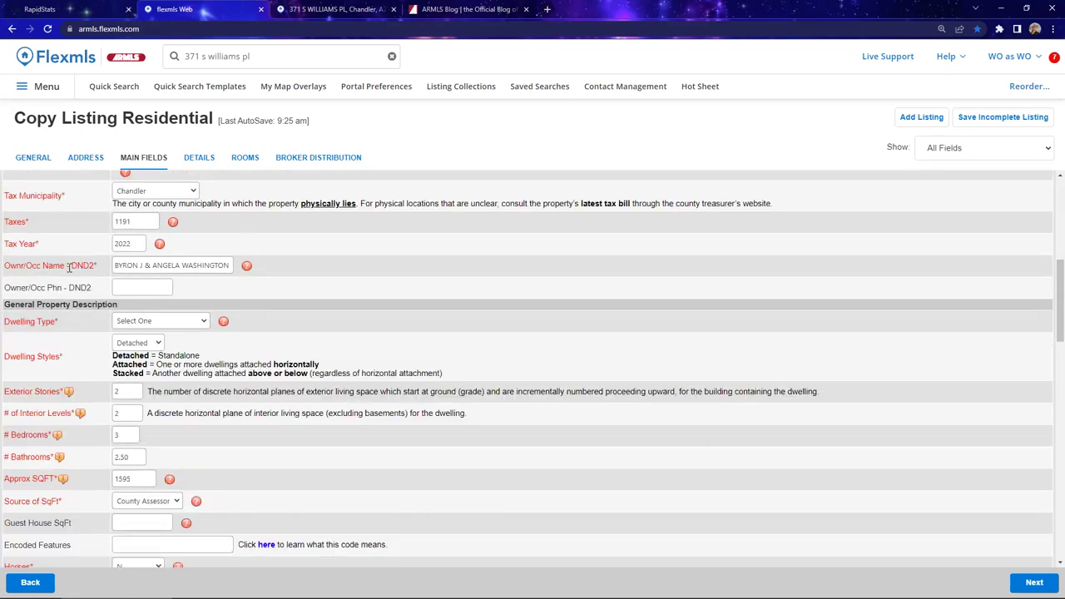
drag(116, 265, 186, 260)
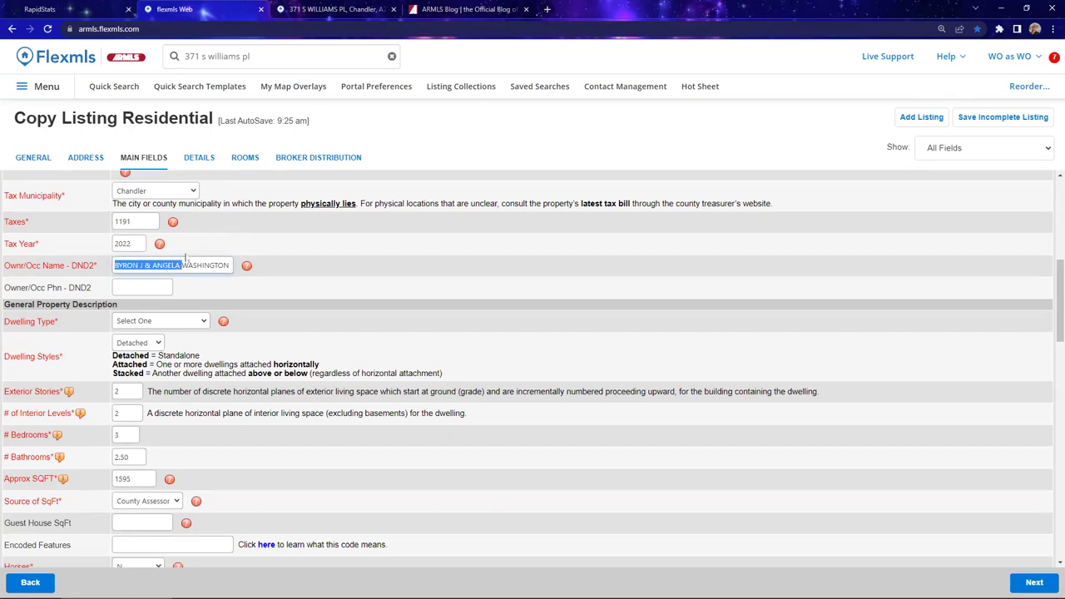
click(186, 260)
key(ctrl+a)
key(BackSpace)
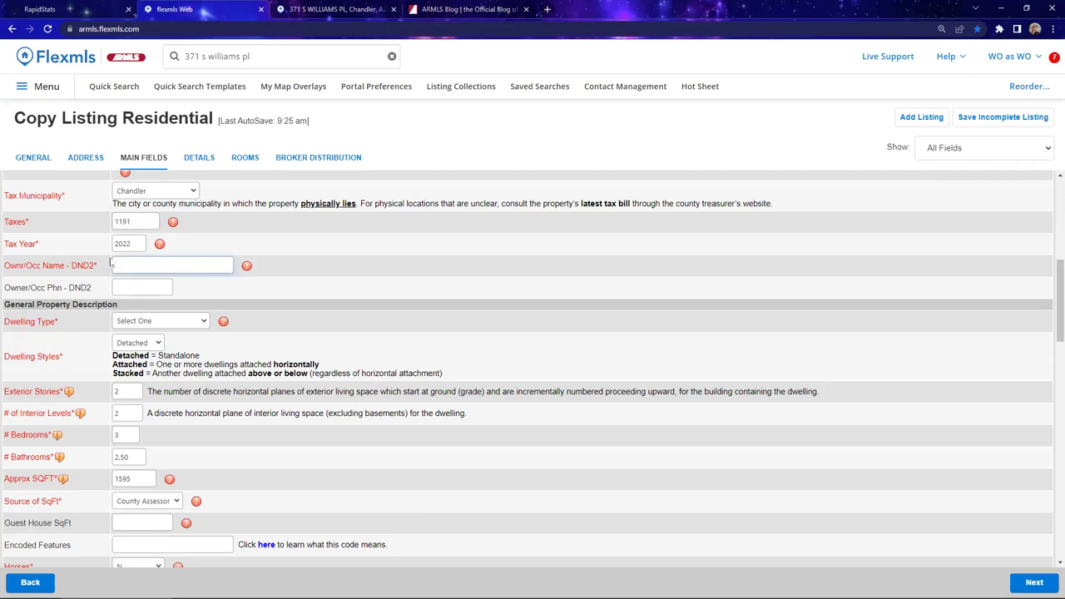
text(clients of abc)
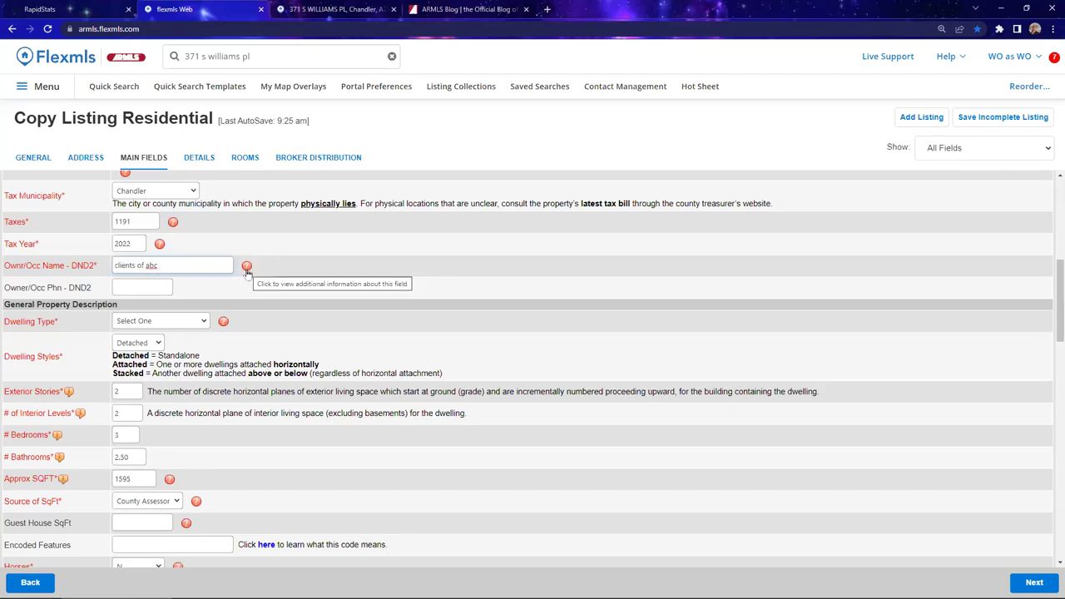
Set Dwelling Type to Single Family - Detached
scroll(247, 275, down, 1)
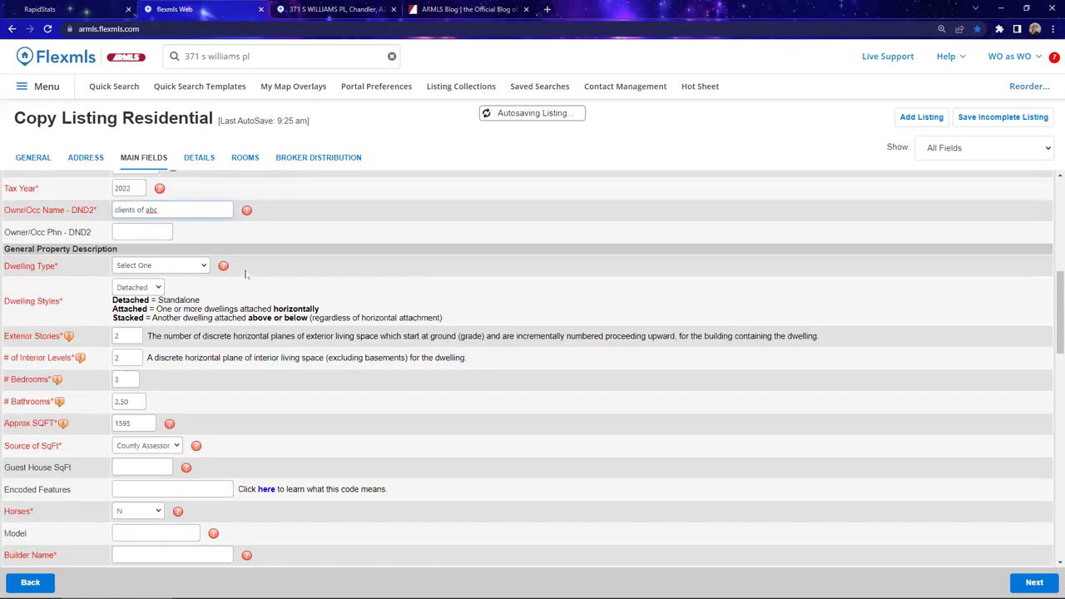
scroll(247, 273, down, 1)
click(176, 212)
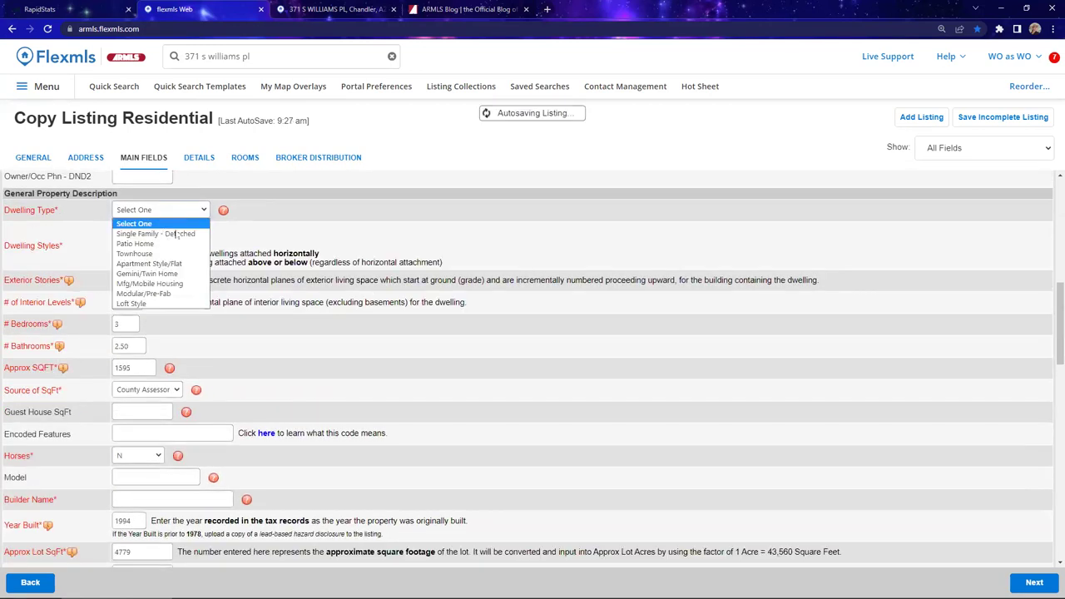
click(165, 234)
Change Approx SQFT from 1595 to 1800 and set its source to Owner
scroll(218, 246, down, 1)
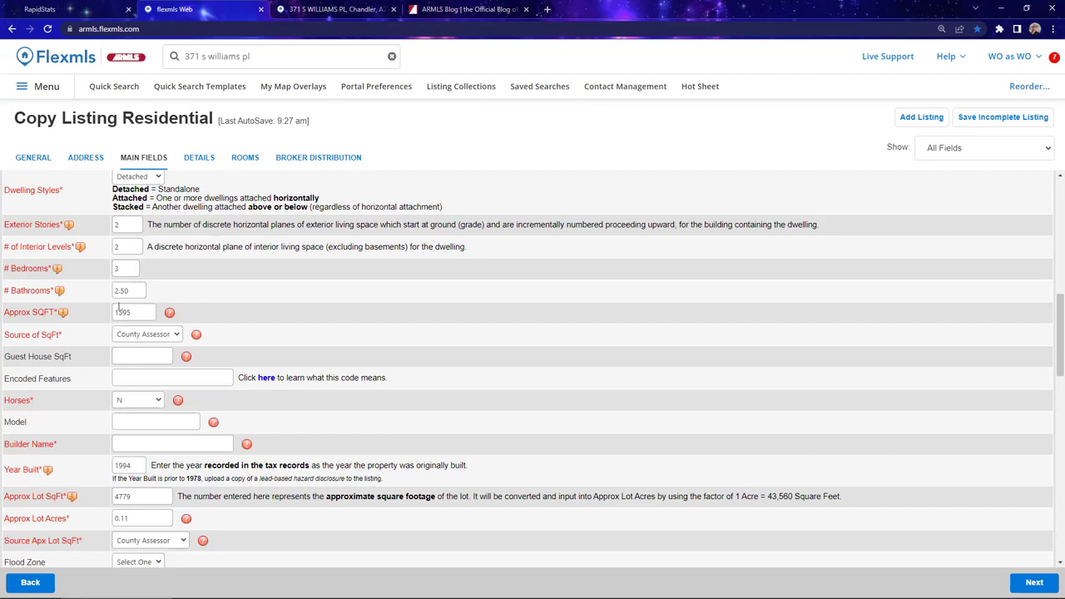
scroll(169, 312, down, 1)
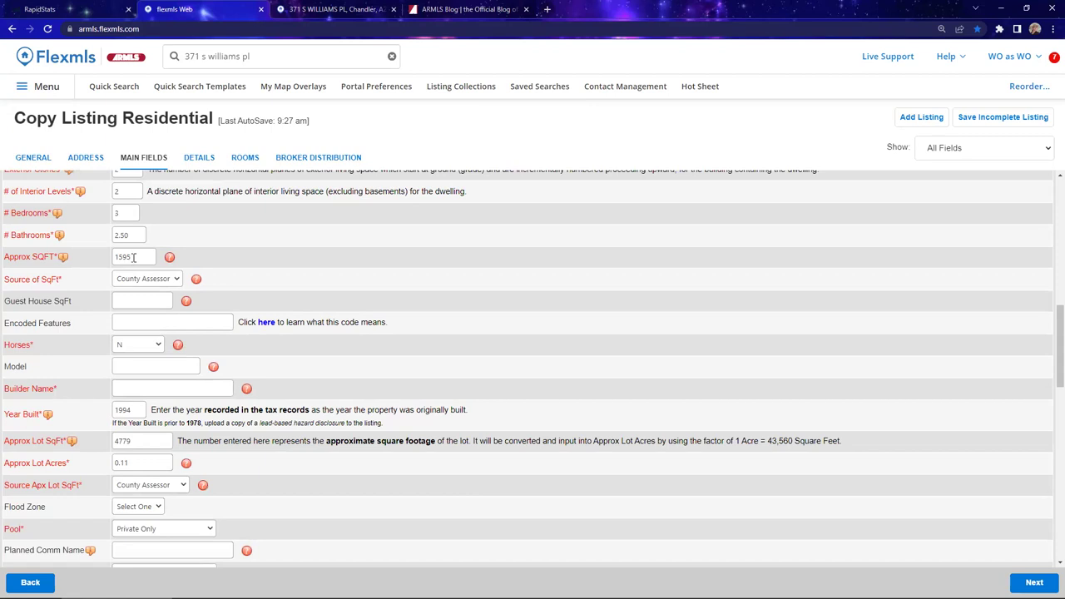
drag(132, 258, 100, 261)
text(1800)
click(145, 279)
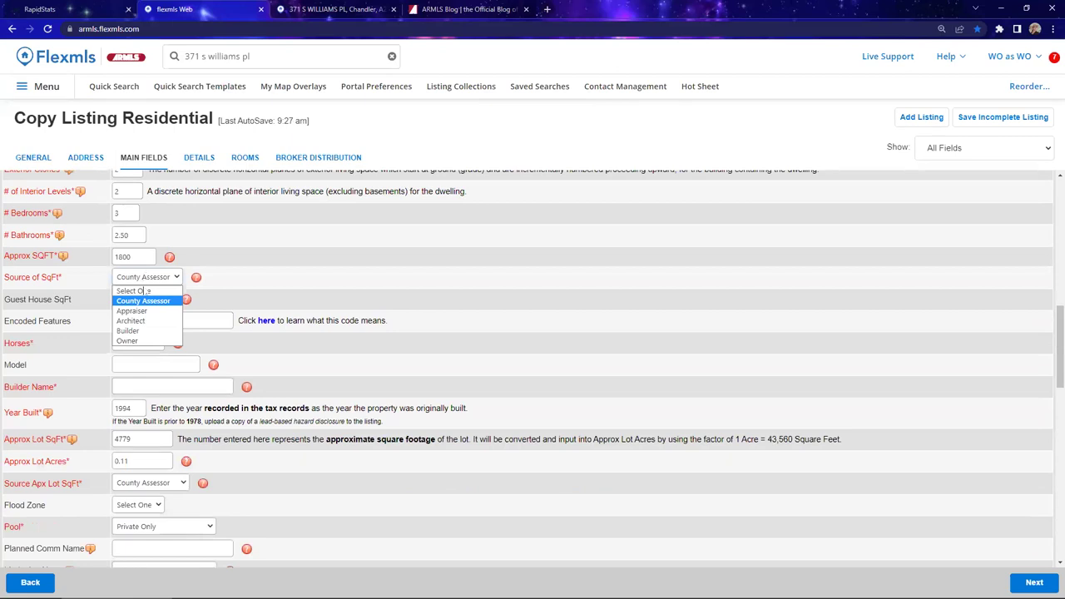
key(Up)
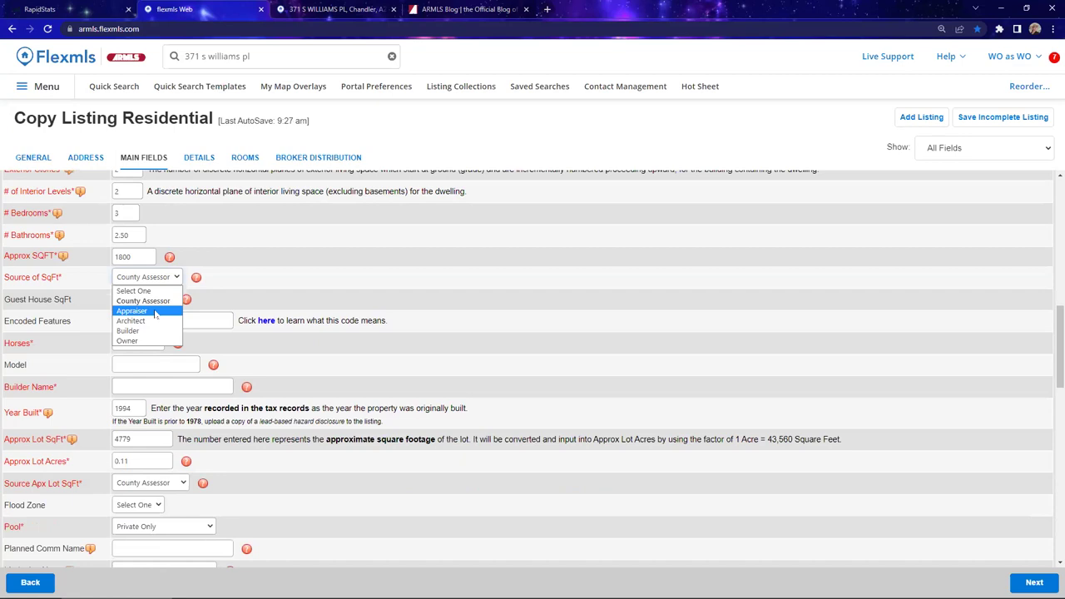
click(141, 340)
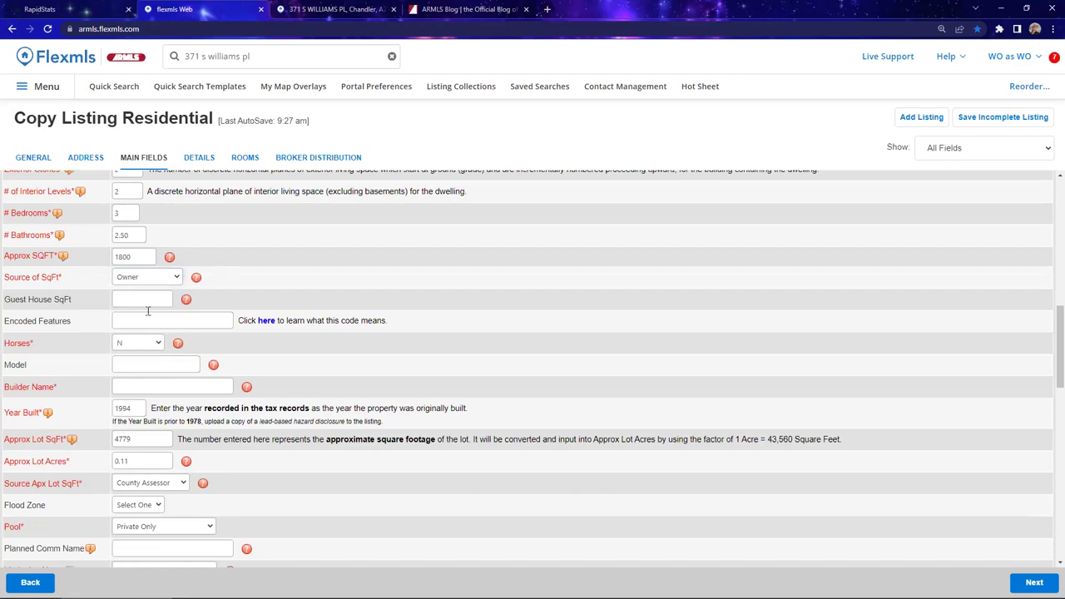
Move down to the empty Builder Name field and put the cursor in it
scroll(150, 308, down, 2)
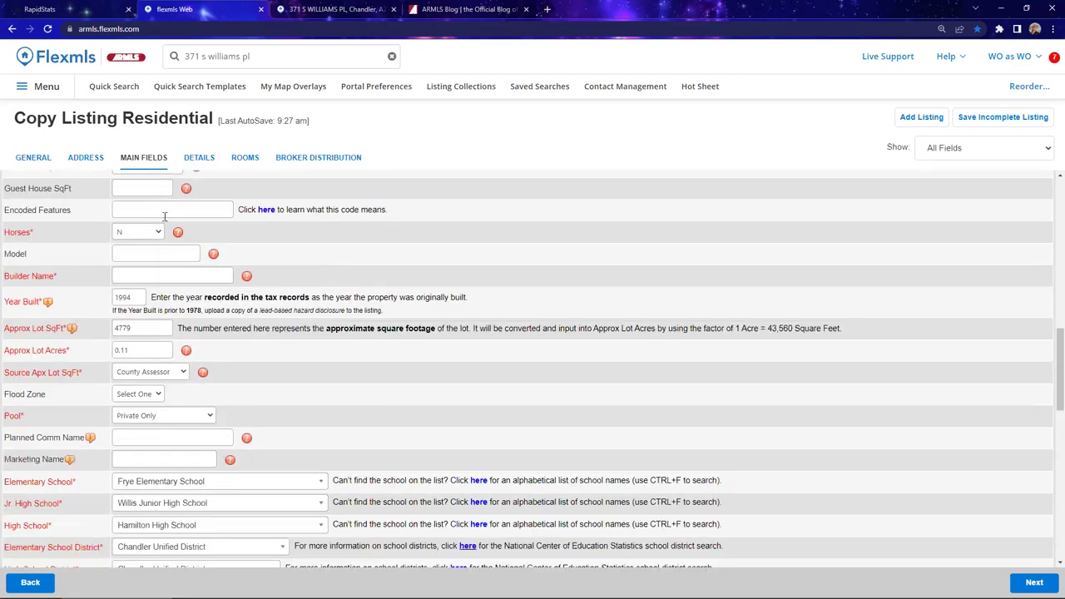
scroll(164, 216, down, 1)
click(175, 221)
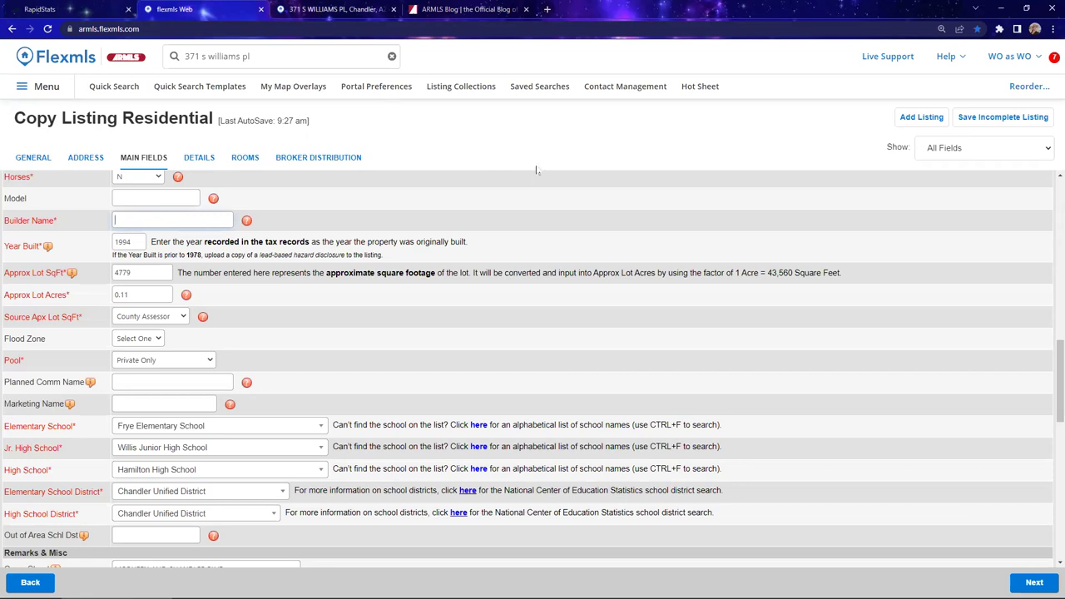
Copy the builder name KEY CONSTRUCTION from the original listing's public-record structure details
key(ctrl+Tab)
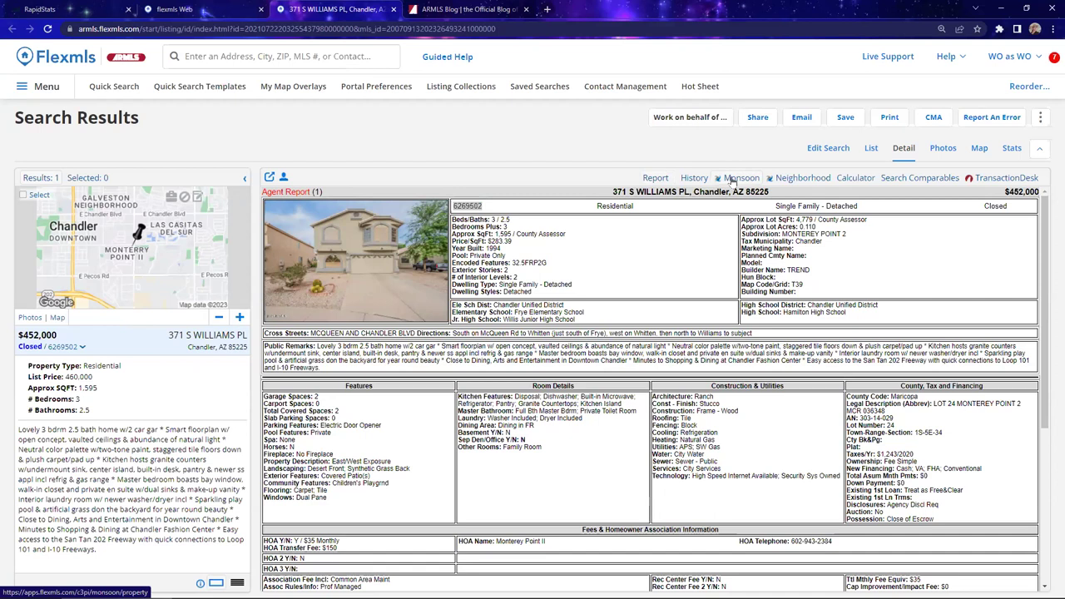
click(732, 181)
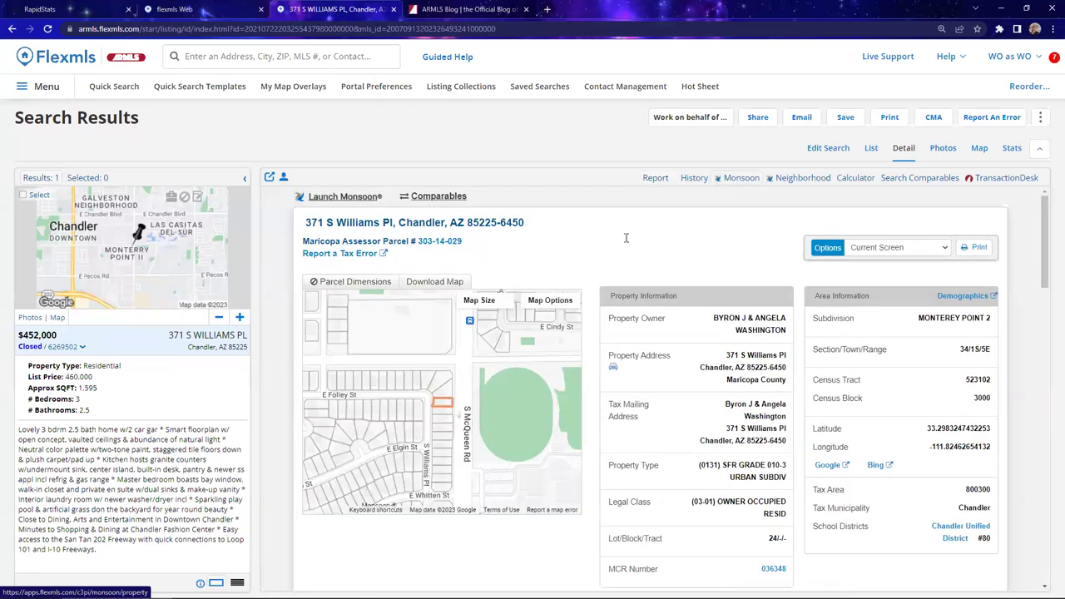
scroll(626, 238, down, 4)
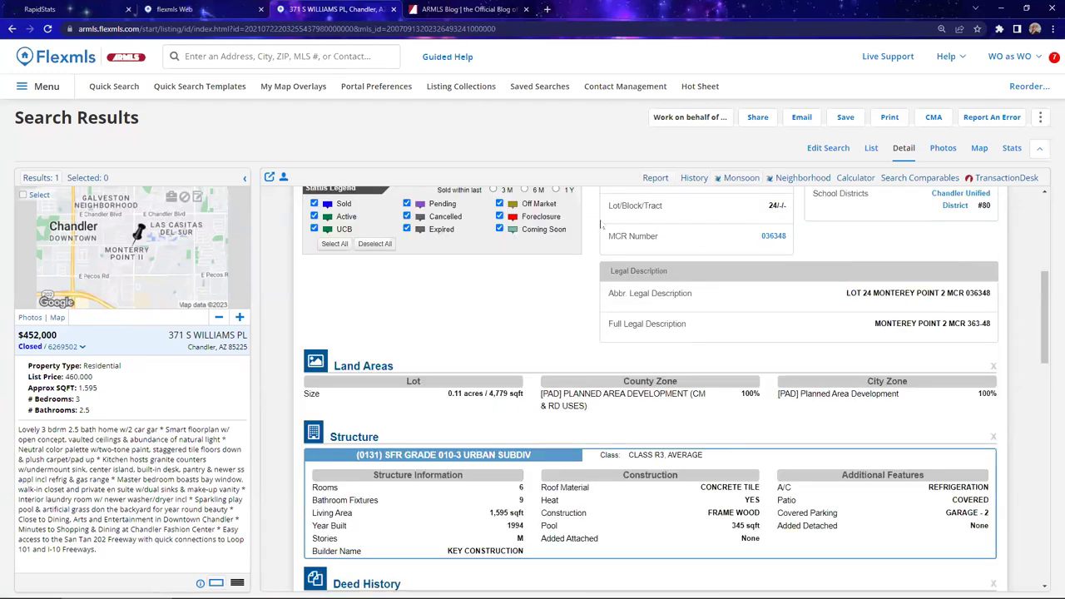
scroll(602, 222, down, 1)
scroll(518, 325, down, 1)
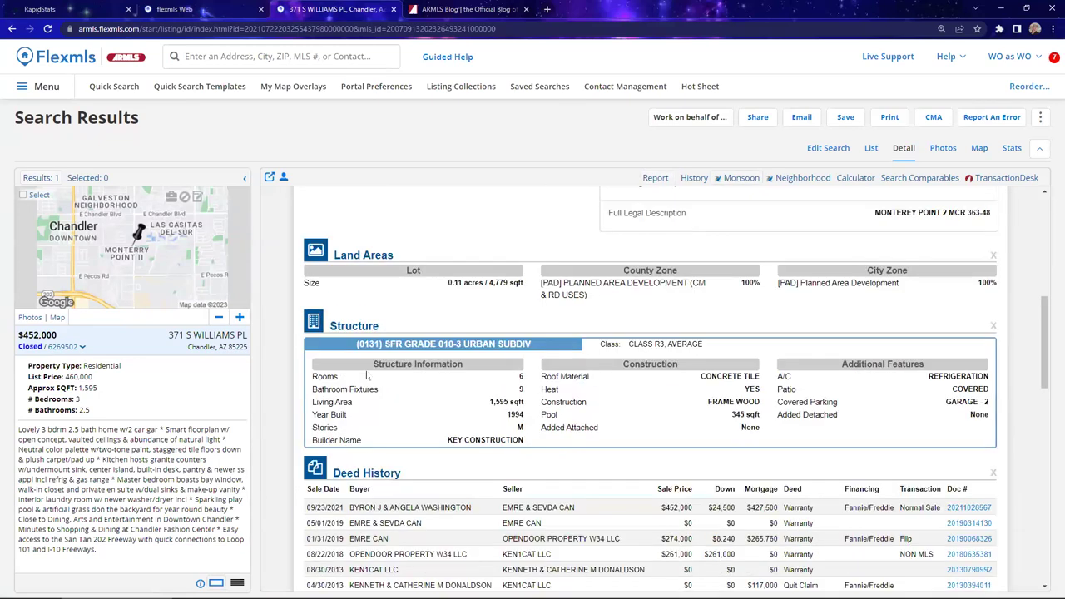
triple_click(516, 440)
key(ctrl+c)
right_click(515, 440)
key(Escape)
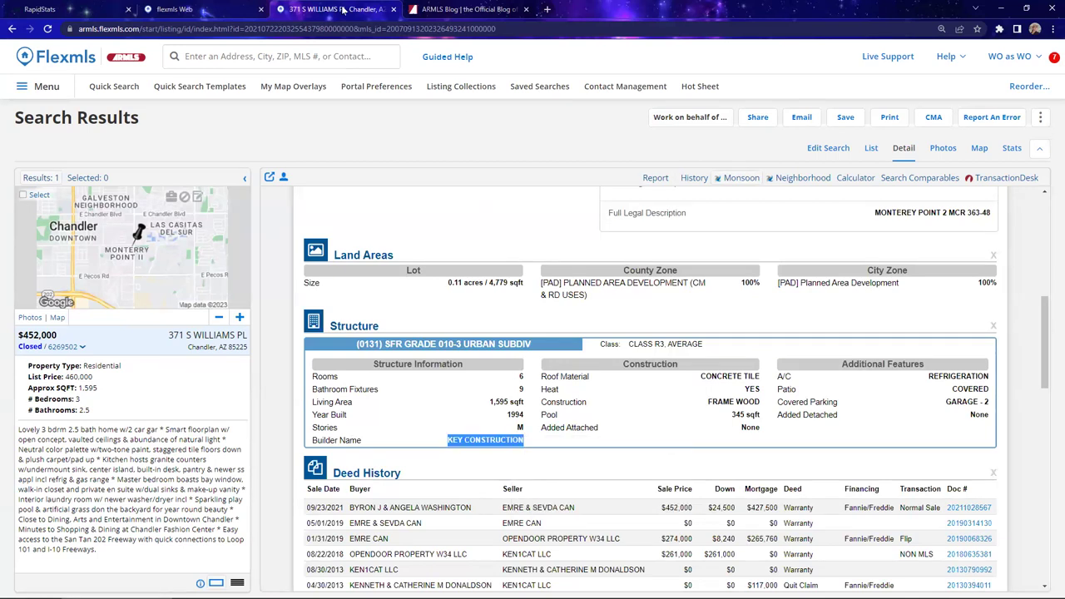
Back on the copied listing, check the Builder Name guidance and paste in KEY CONSTRUCTION
click(205, 9)
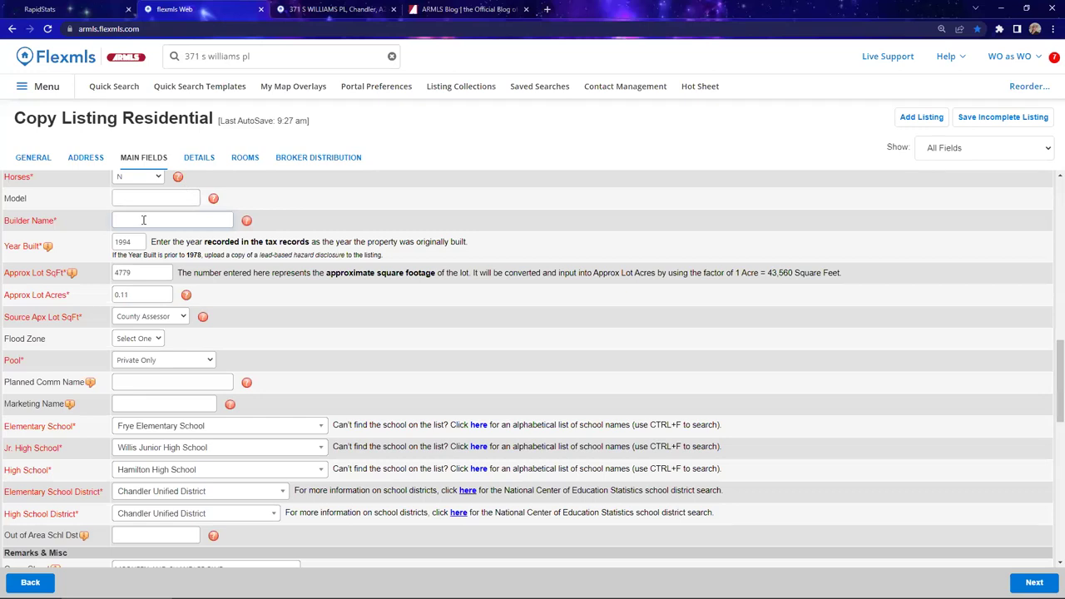
click(200, 214)
click(247, 221)
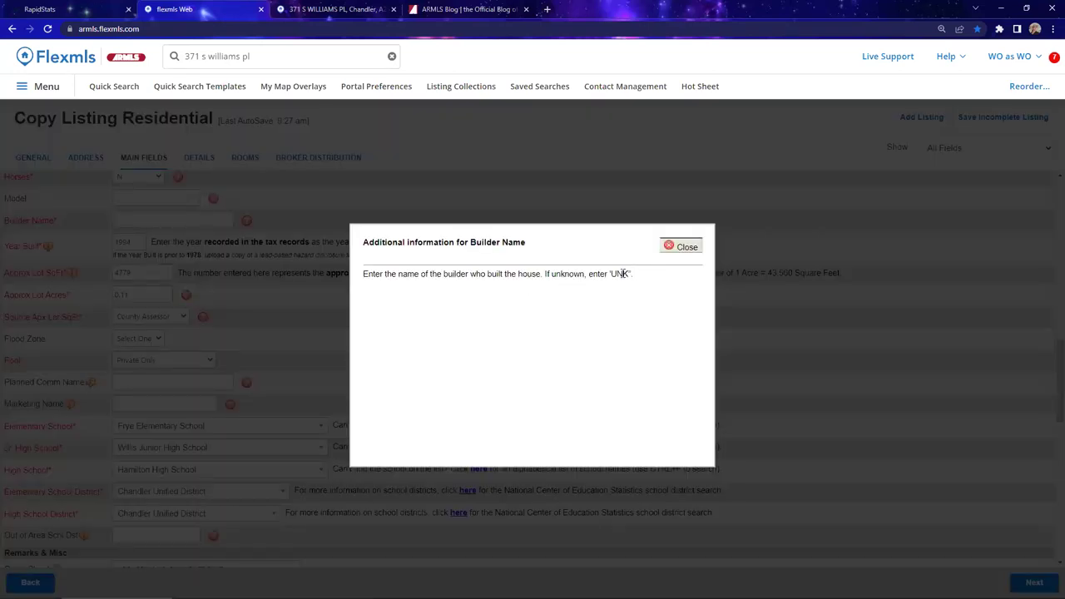
click(678, 247)
click(180, 221)
key(ctrl+v)
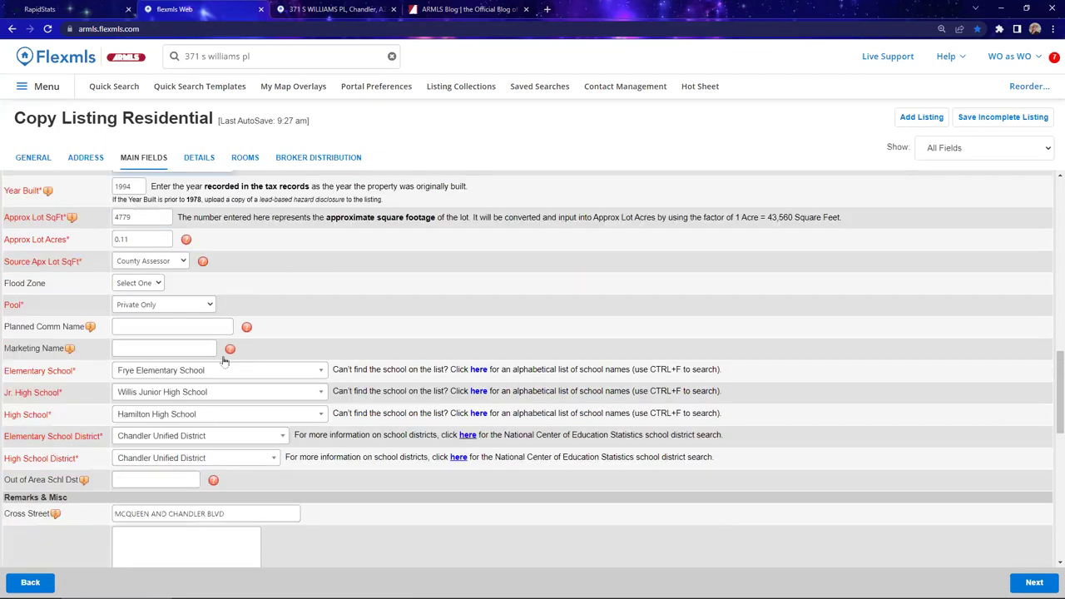
scroll(275, 339, down, 2)
scroll(275, 338, down, 2)
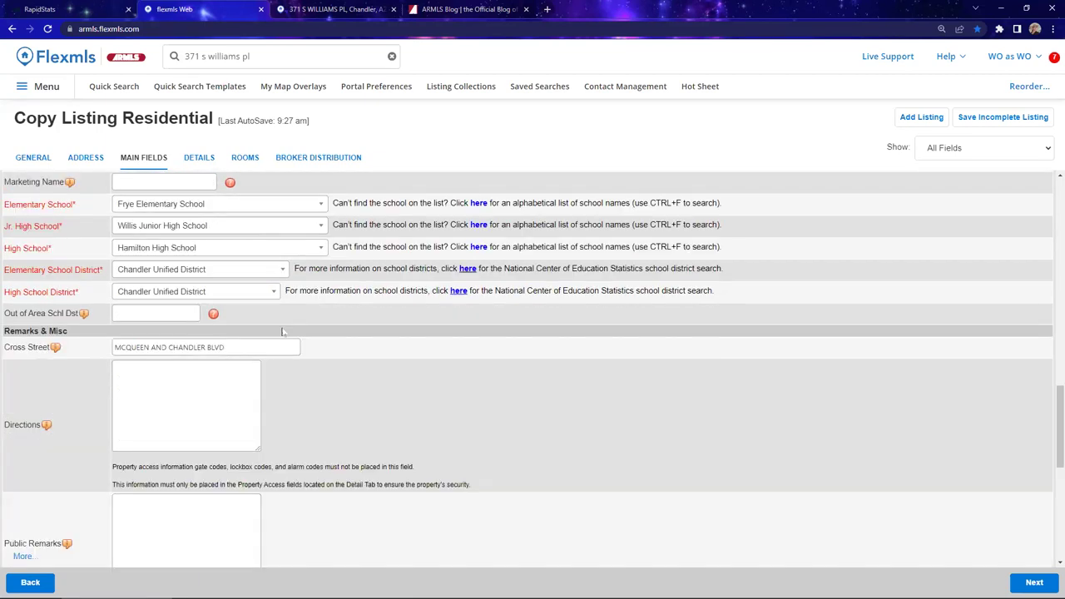
Start Directions with 'left on' and check the Public Remarks content restrictions
scroll(280, 336, down, 2)
drag(233, 237, 107, 232)
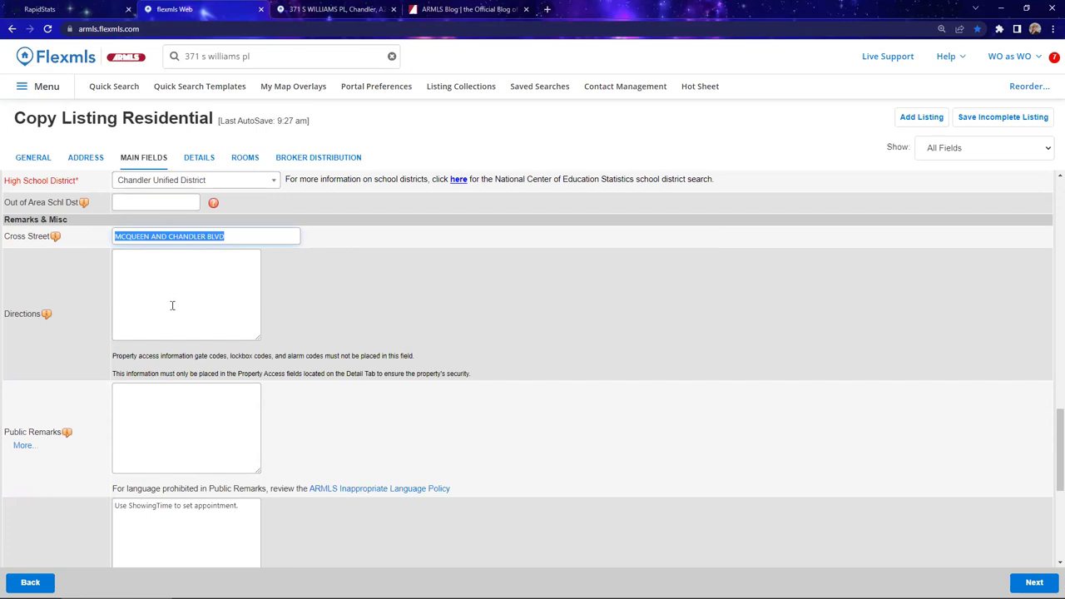
click(172, 306)
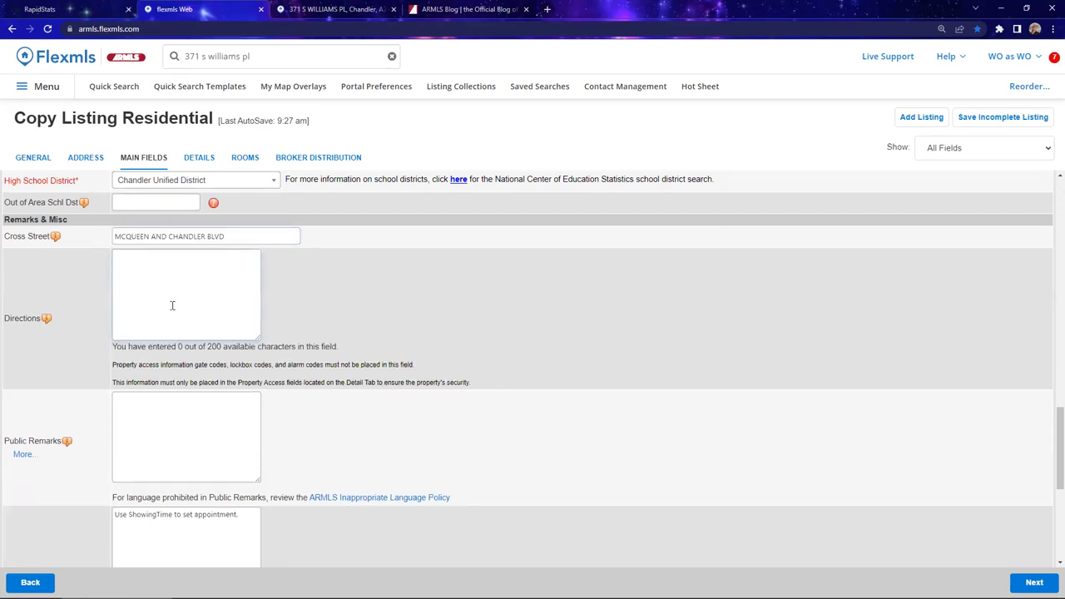
text(left on)
scroll(202, 261, down, 2)
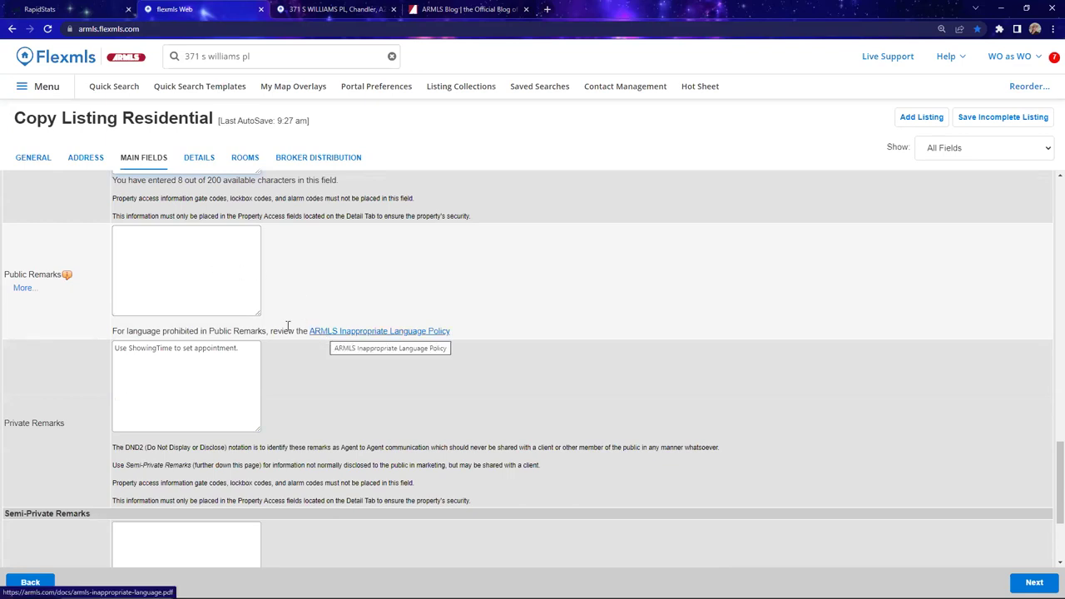
mouse_move(68, 275)
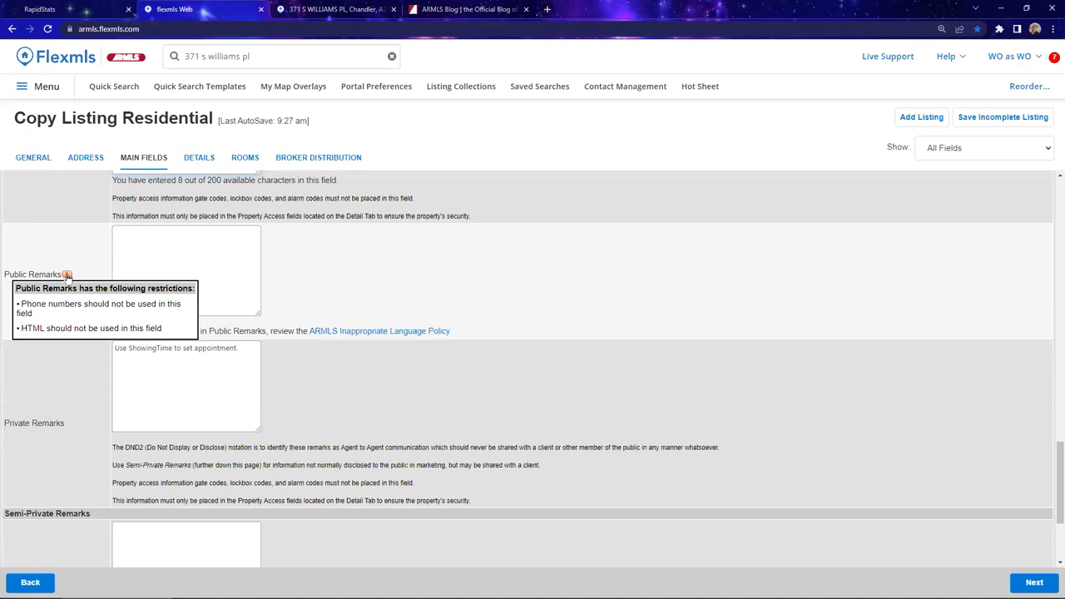
Show the Public Remarks counter and its 800-character limit
click(131, 239)
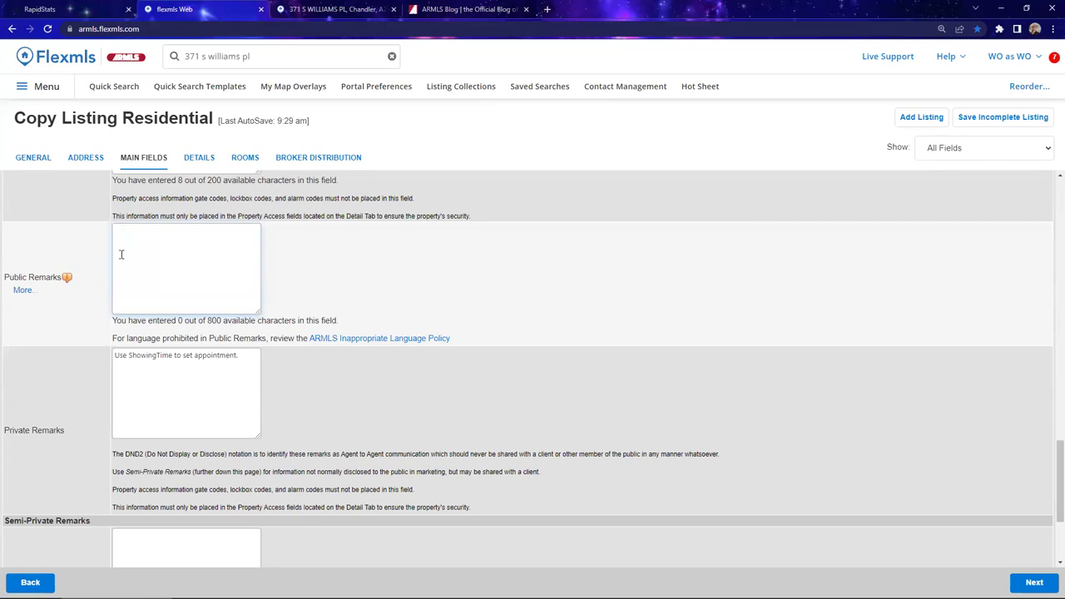
drag(212, 320, 239, 320)
drag(304, 320, 305, 321)
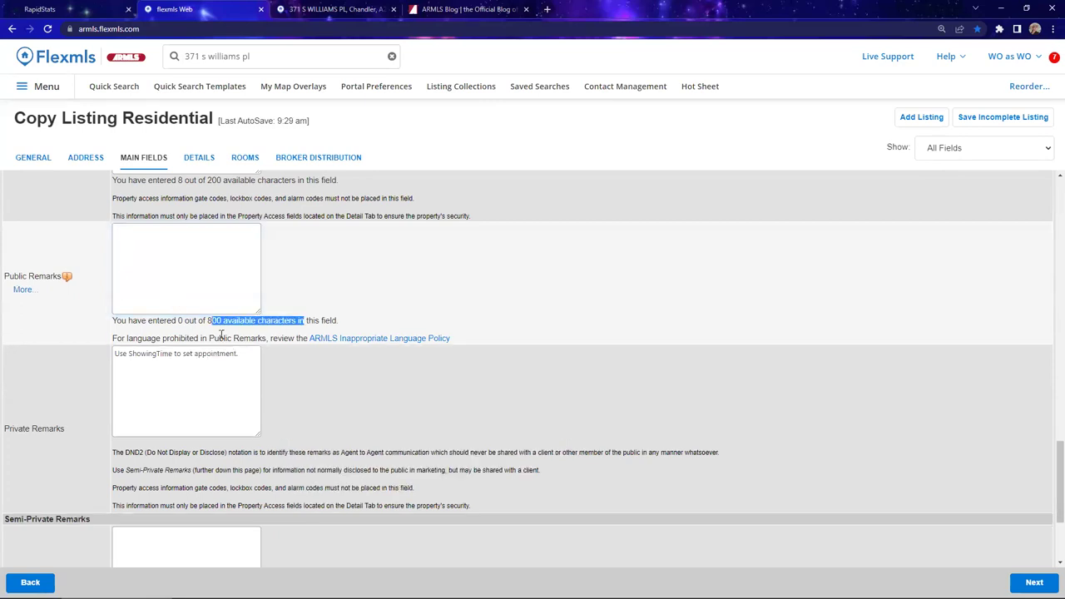
Review the Private Remarks count and DND2 note, then enter the empty Semi-Private Remarks box
scroll(225, 324, down, 2)
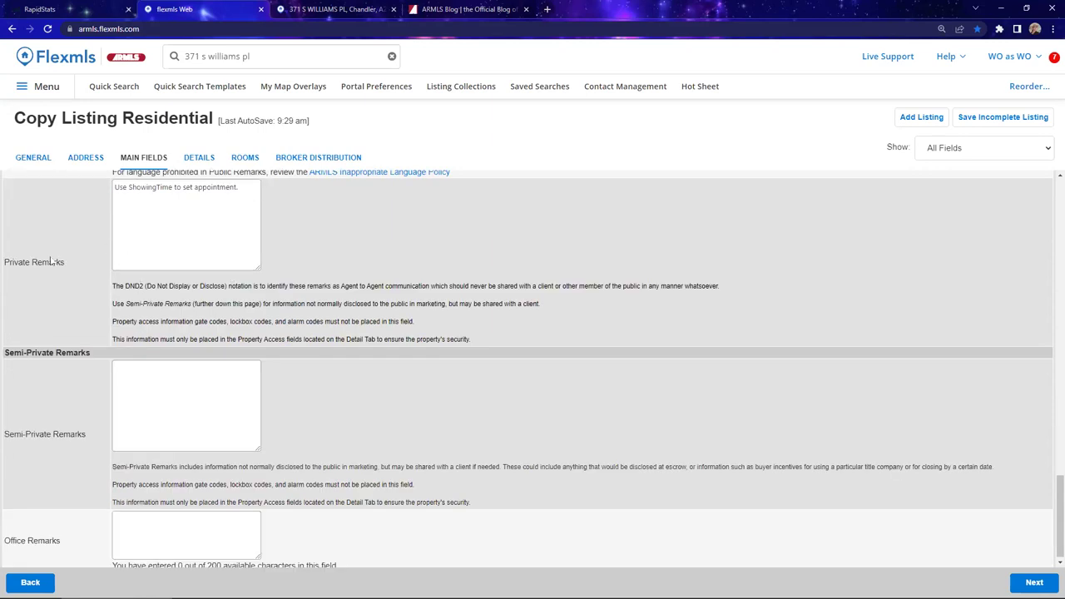
click(178, 292)
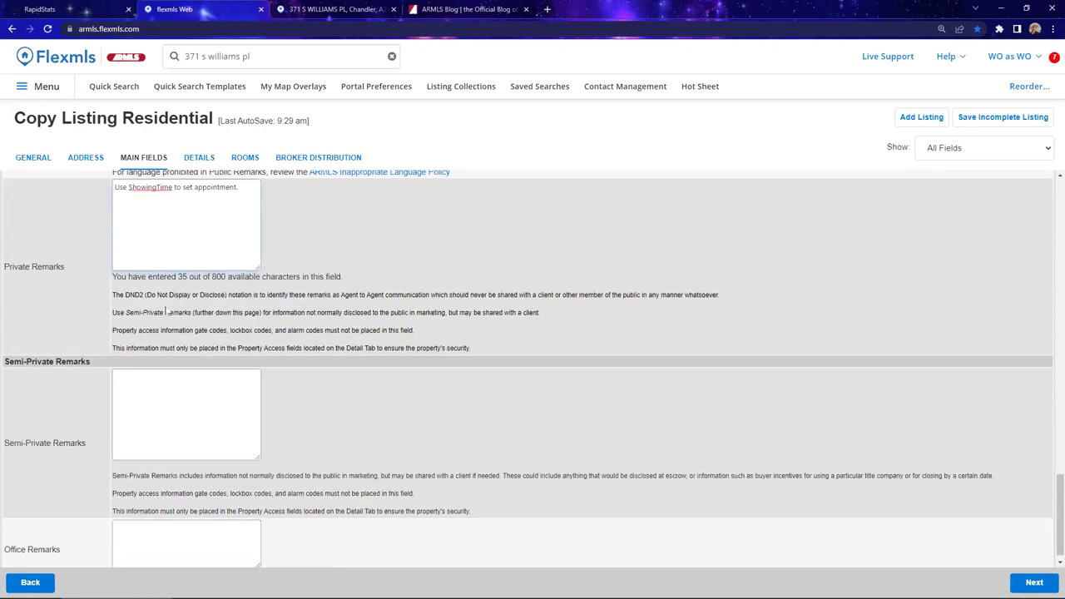
scroll(173, 293, down, 1)
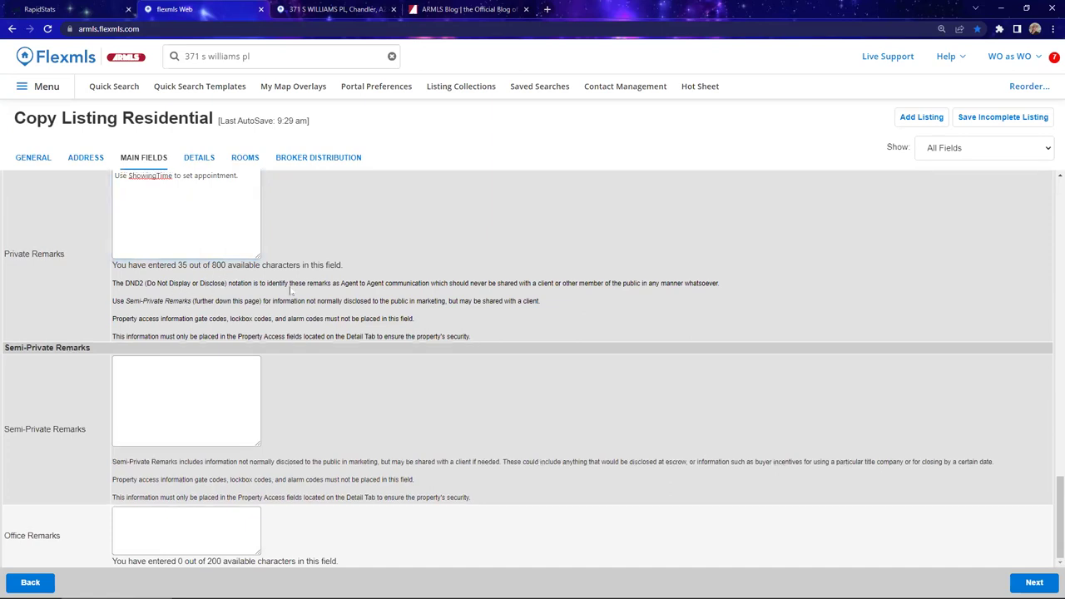
drag(122, 283, 740, 297)
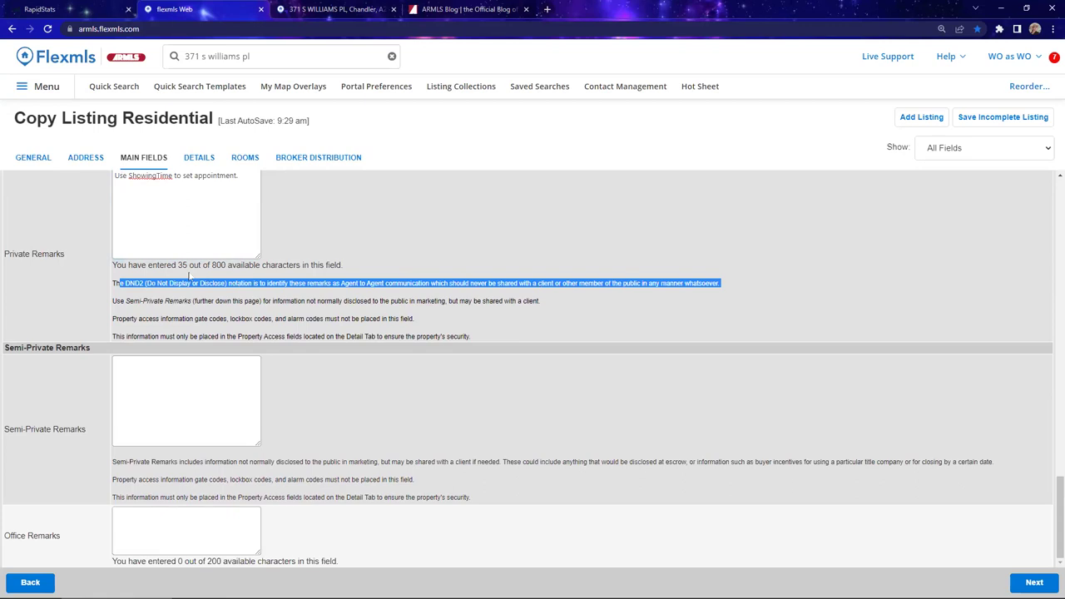
scroll(190, 277, up, 1)
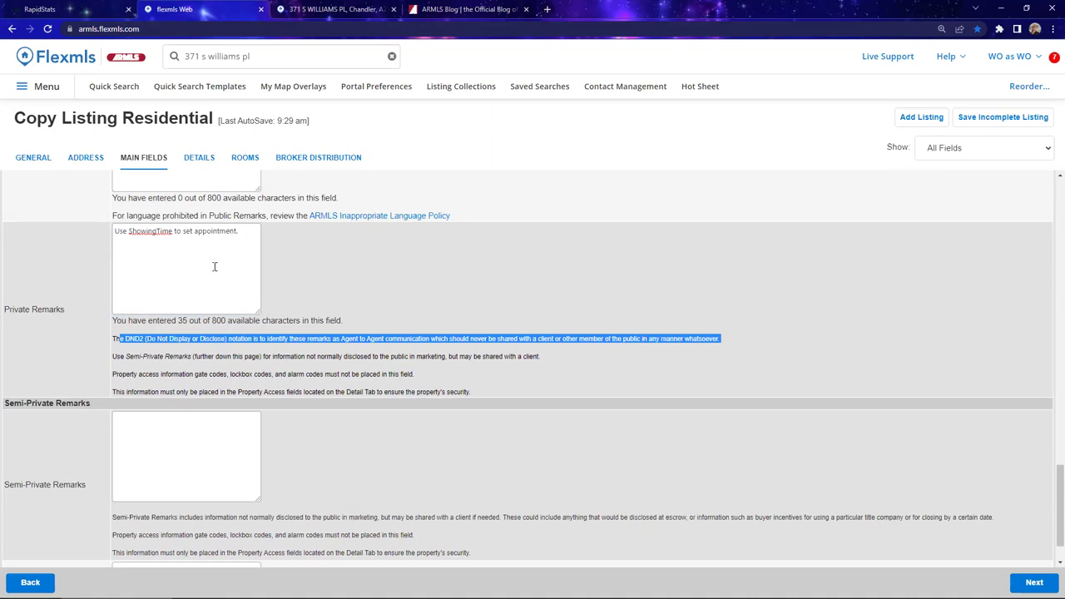
scroll(214, 266, down, 1)
click(171, 384)
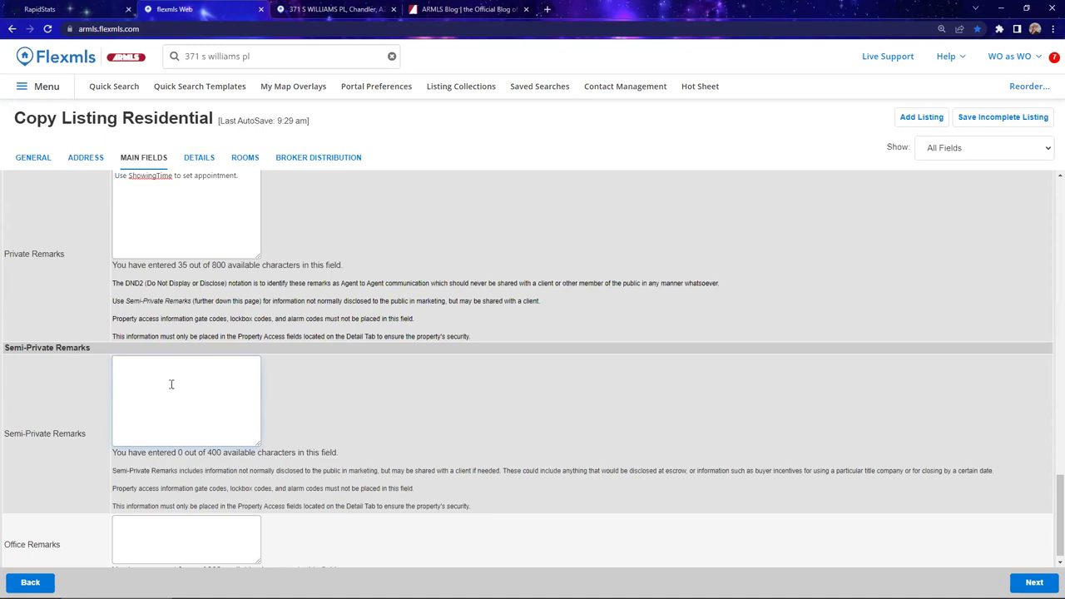
text(pool for sale)
key(BackSpace)
text(le)
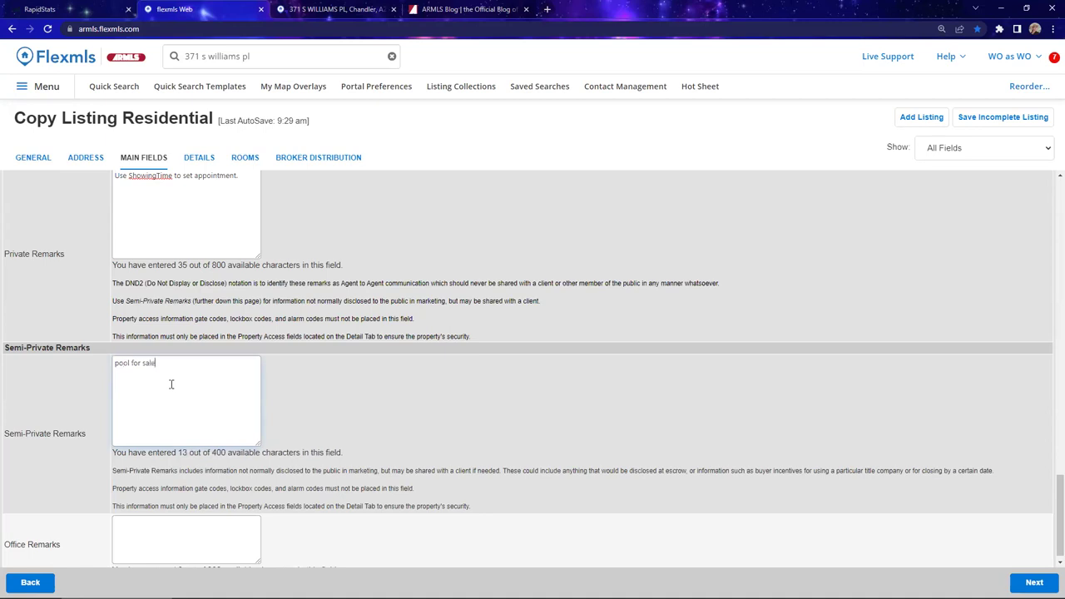
text( remive shows)
right_click(170, 363)
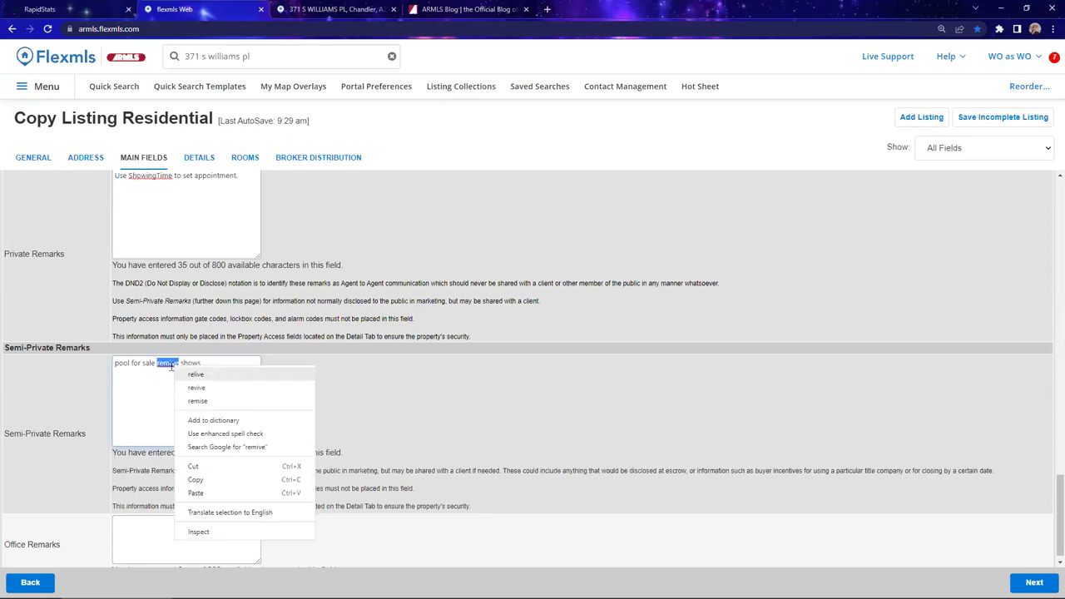
click(171, 363)
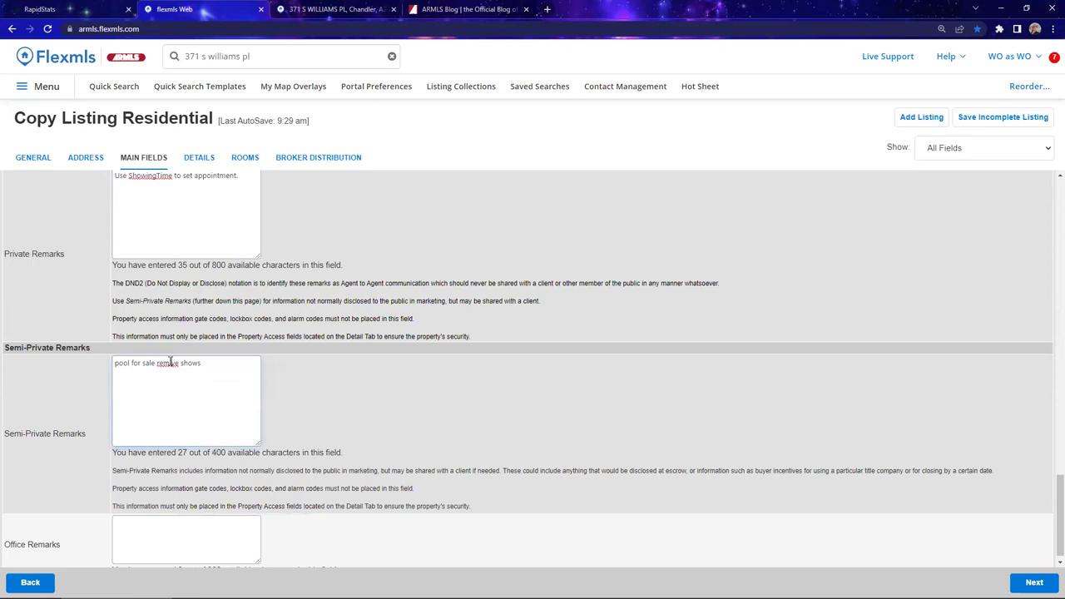
key(BackSpace)
text(o)
key(Return)
drag(119, 366, 163, 373)
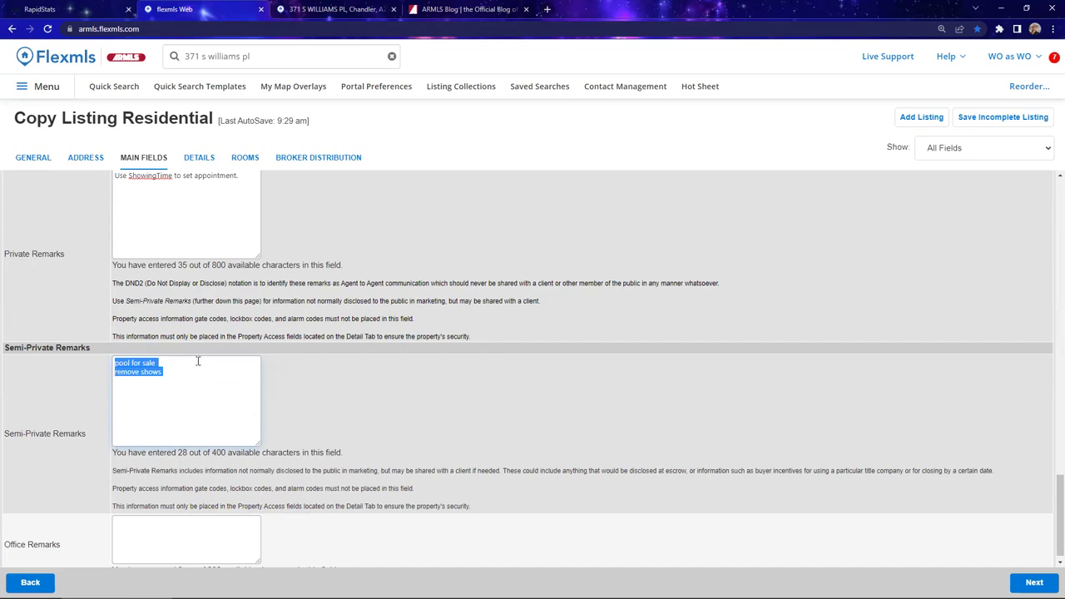
scroll(249, 360, down, 1)
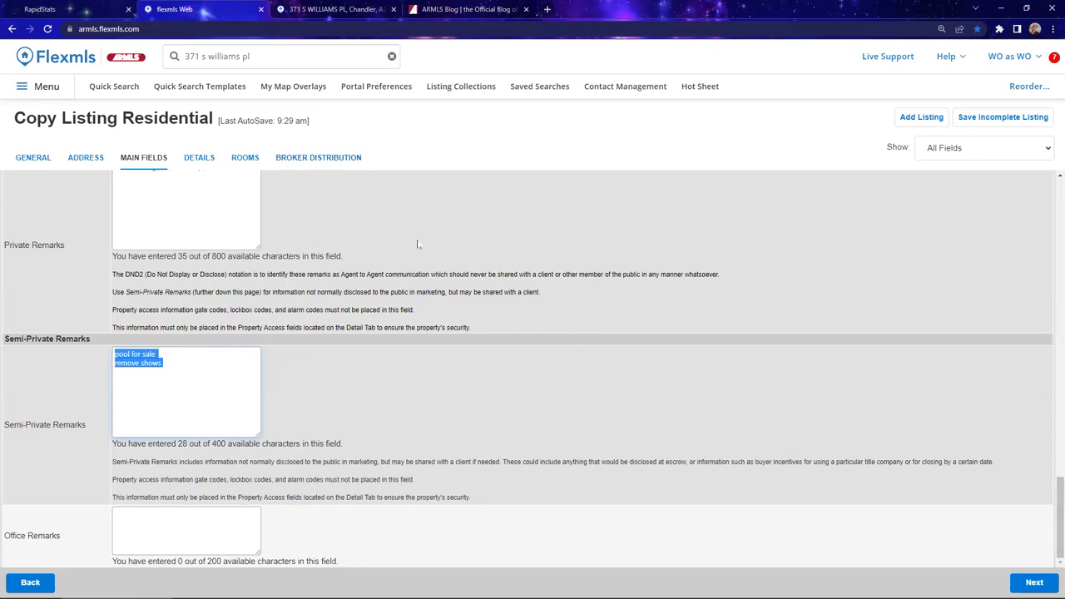
click(323, 124)
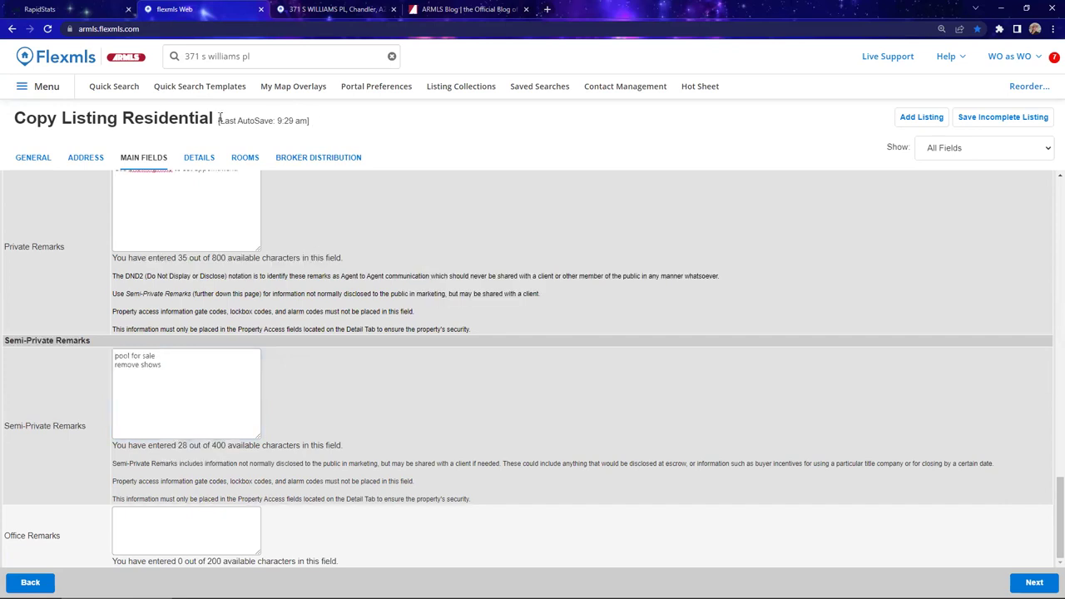
triple_click(220, 118)
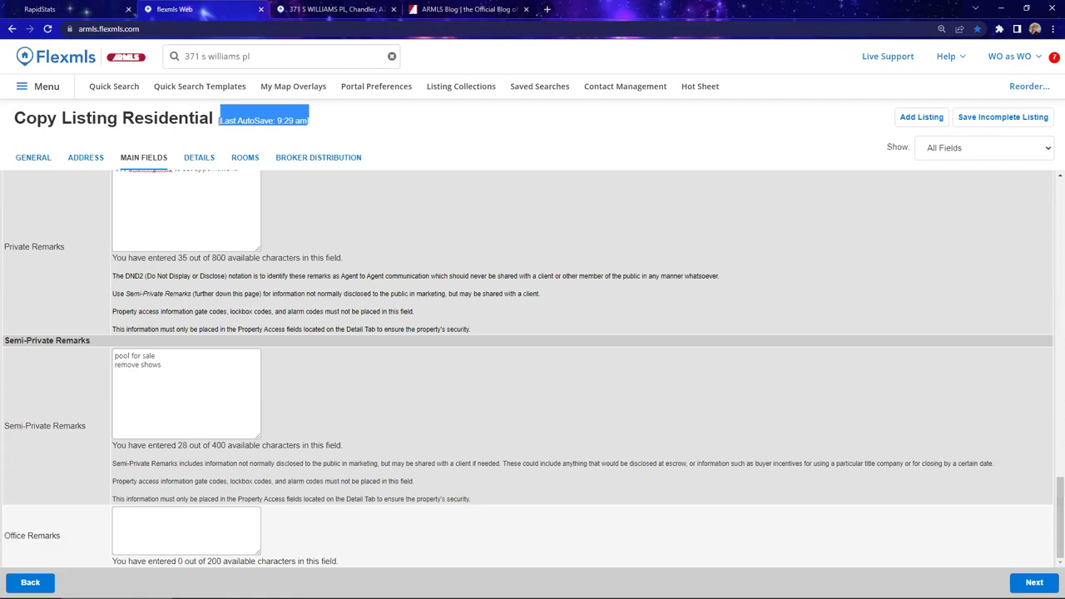
Go to the Details tab and scroll through it, ending back at Legal Info (Township 1S, Range 5E)
click(1035, 582)
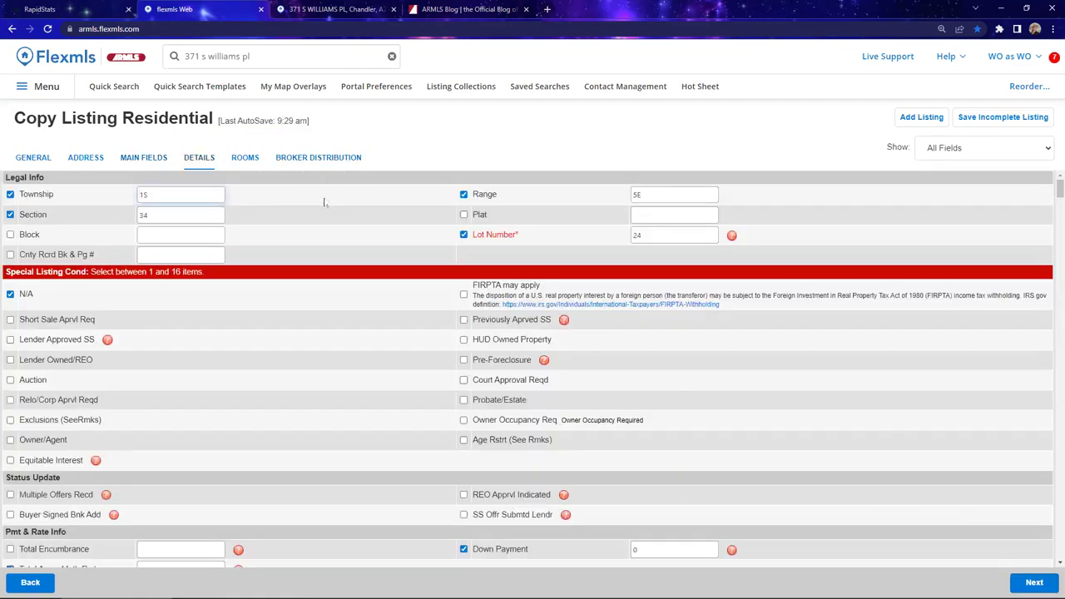
scroll(324, 201, down, 5)
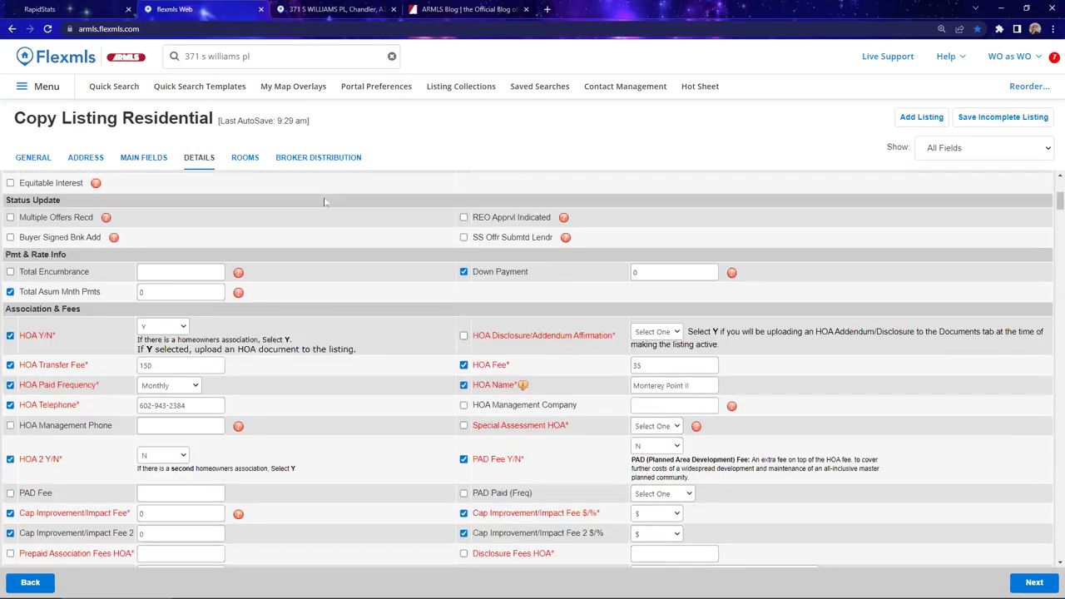
scroll(320, 200, down, 5)
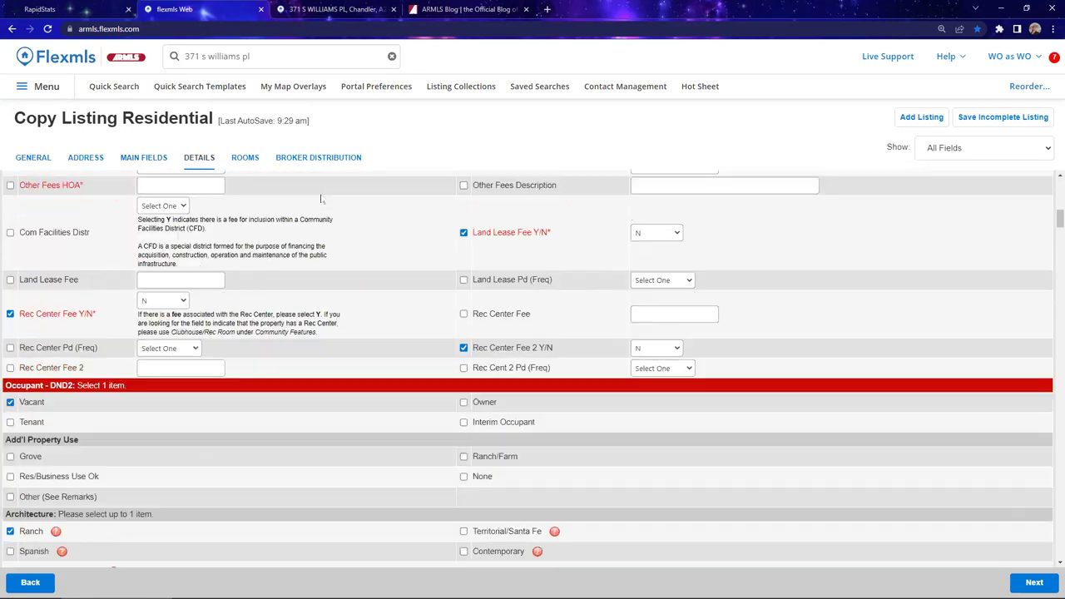
scroll(339, 250, down, 2)
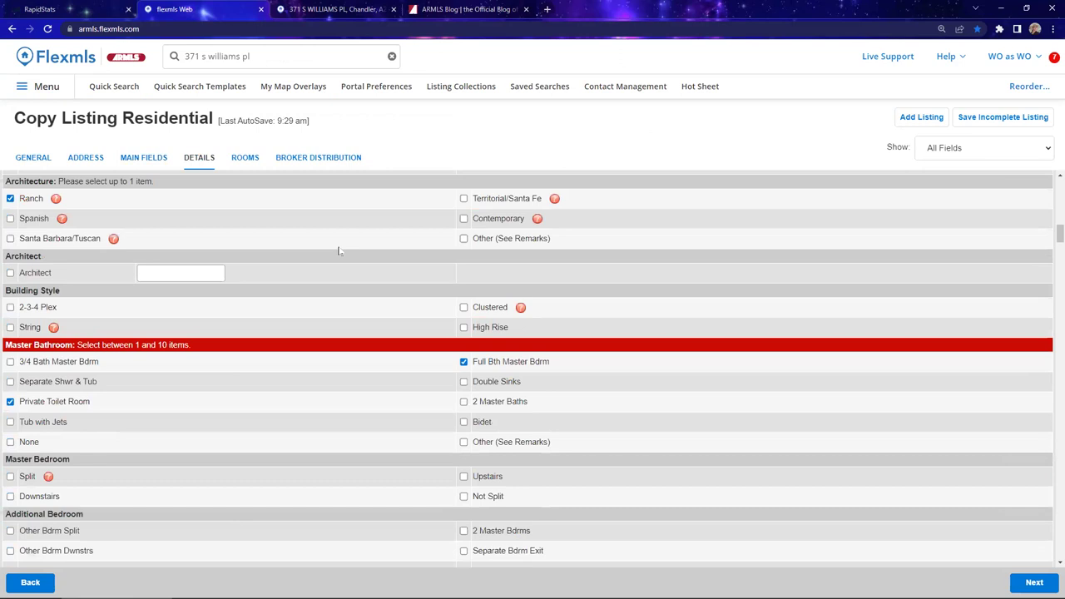
scroll(338, 245, down, 4)
scroll(338, 243, down, 9)
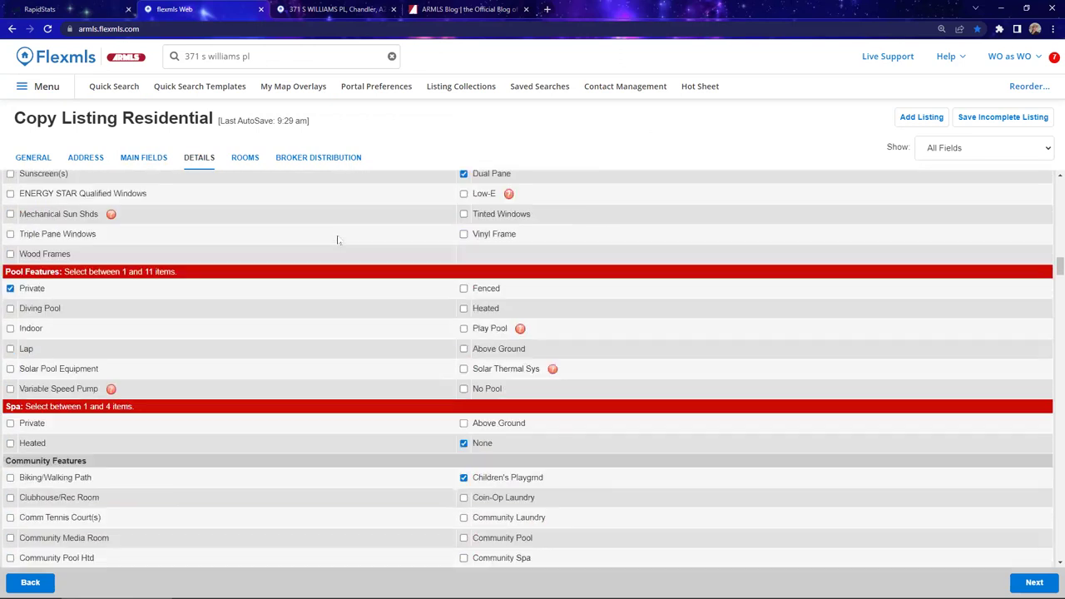
scroll(337, 233, down, 6)
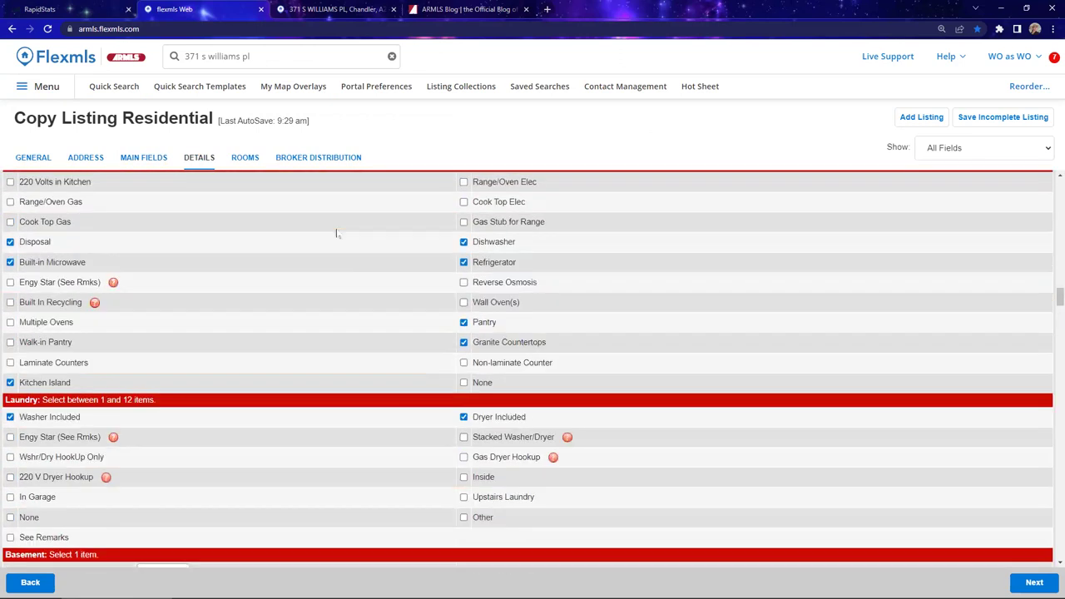
scroll(337, 231, down, 1)
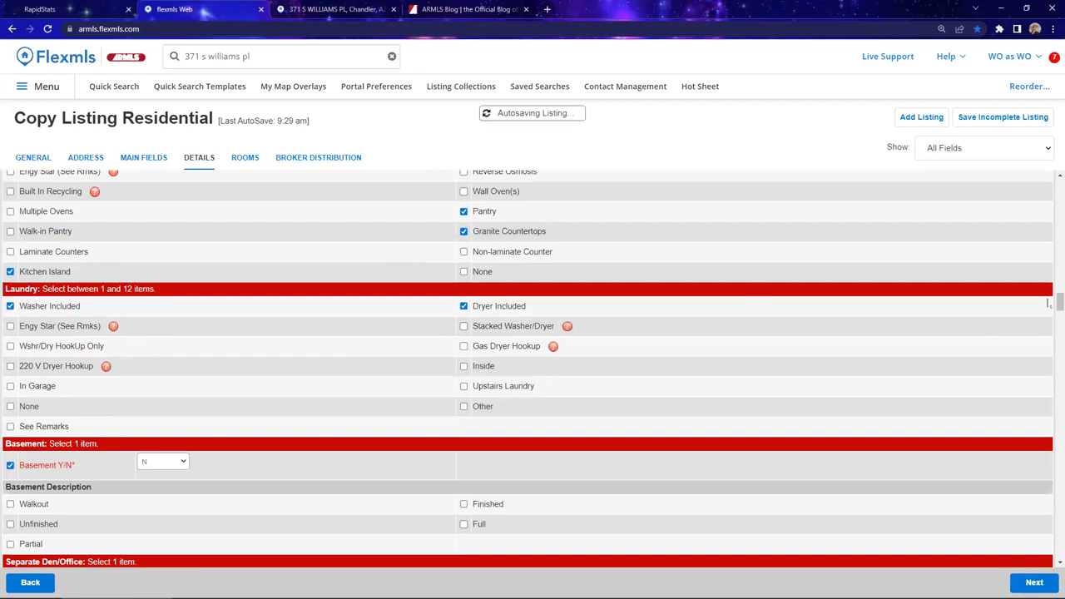
scroll(1050, 173, up, 15)
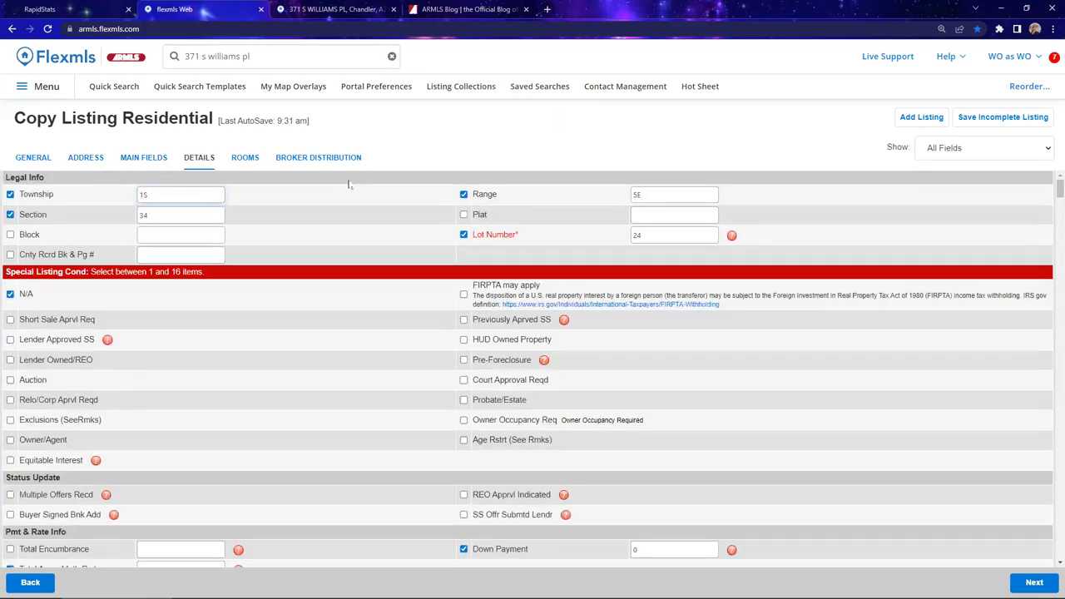
scroll(362, 181, down, 2)
scroll(360, 185, up, 1)
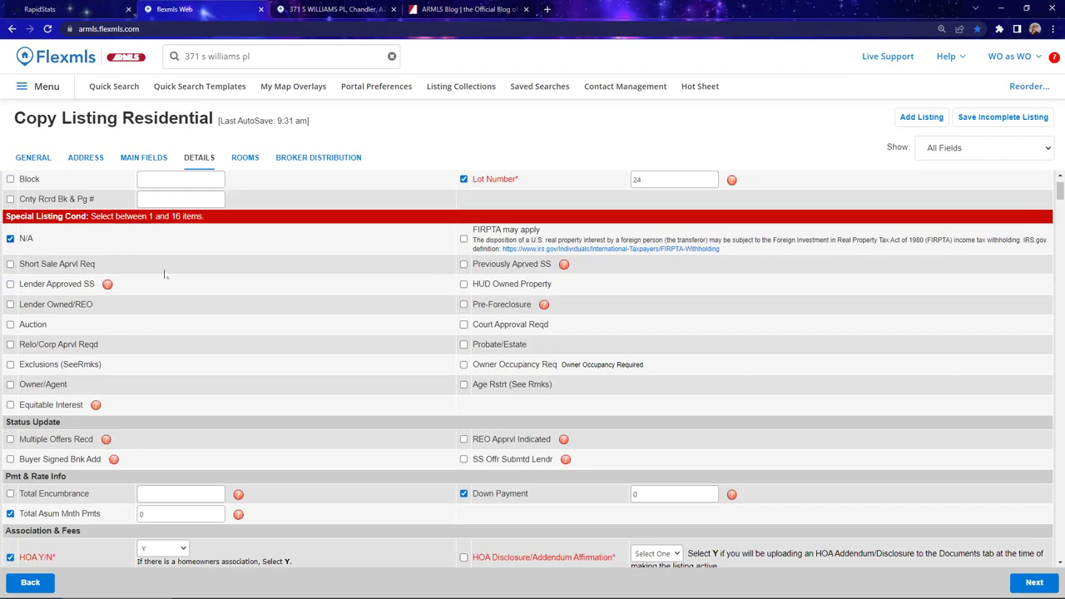
Tick Age Rstrt (See Rmks) and Owner/Agent as special listing conditions
click(464, 385)
click(10, 387)
drag(205, 218, 23, 214)
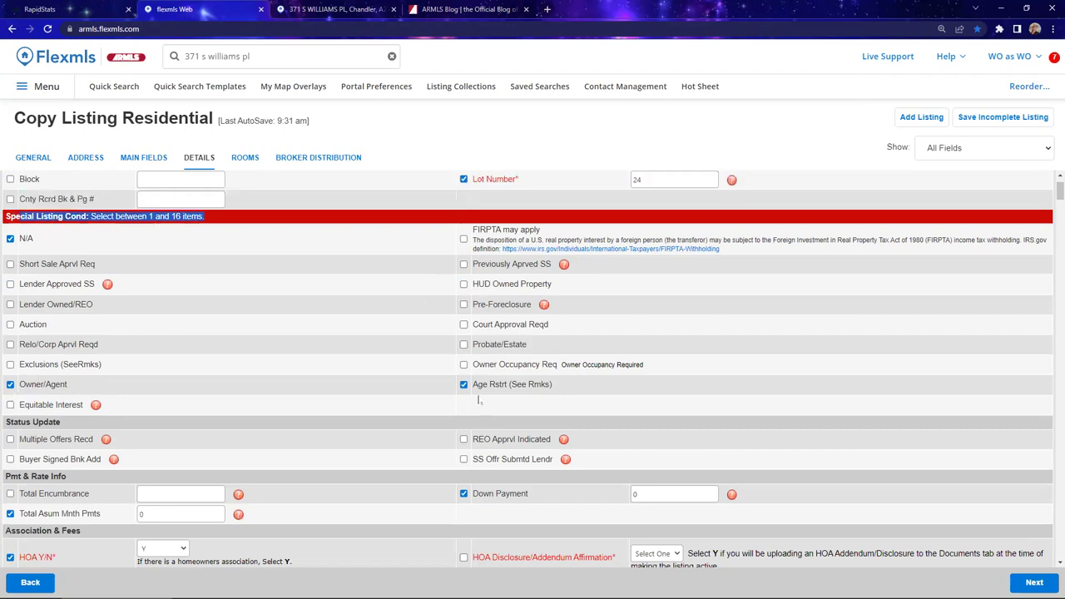
click(242, 225)
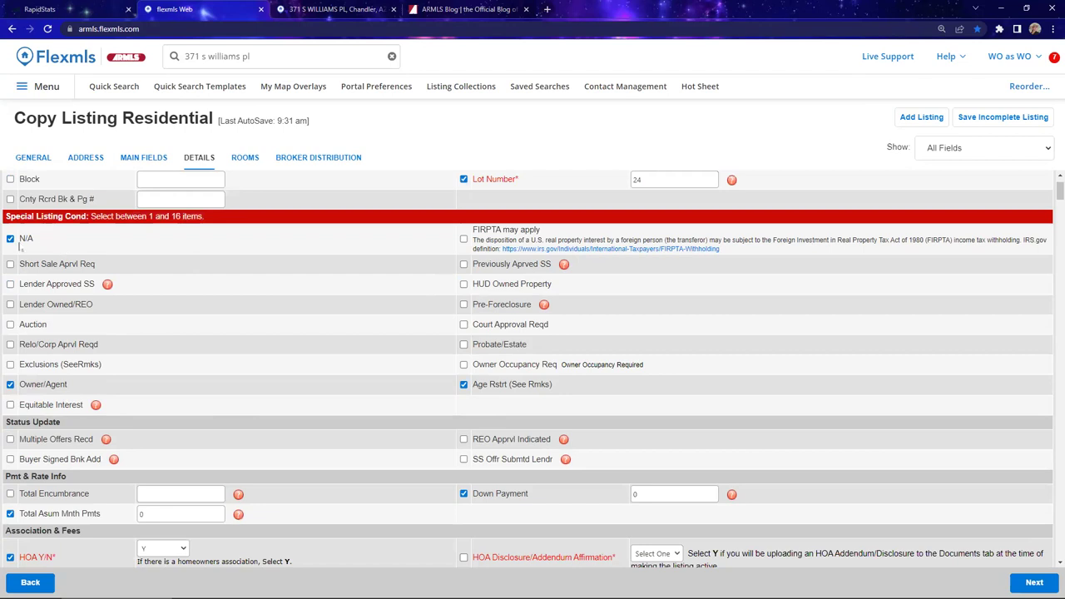
Switch HOA Y/N to N and back to Y, leaving HOA Telephone blank
scroll(225, 303, down, 1)
scroll(228, 297, down, 4)
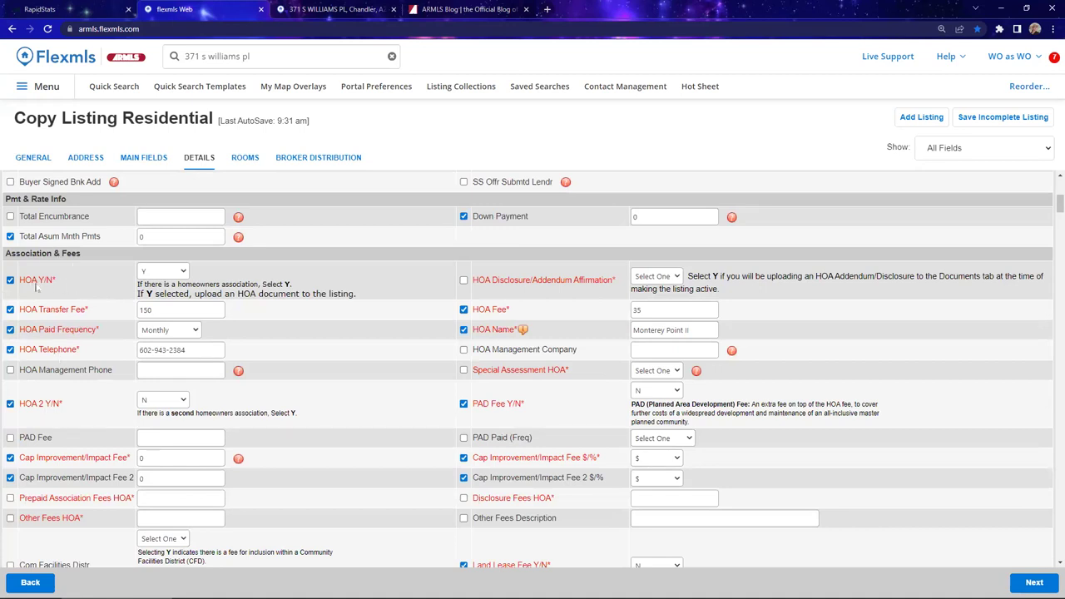
click(185, 275)
key(Escape)
key(n)
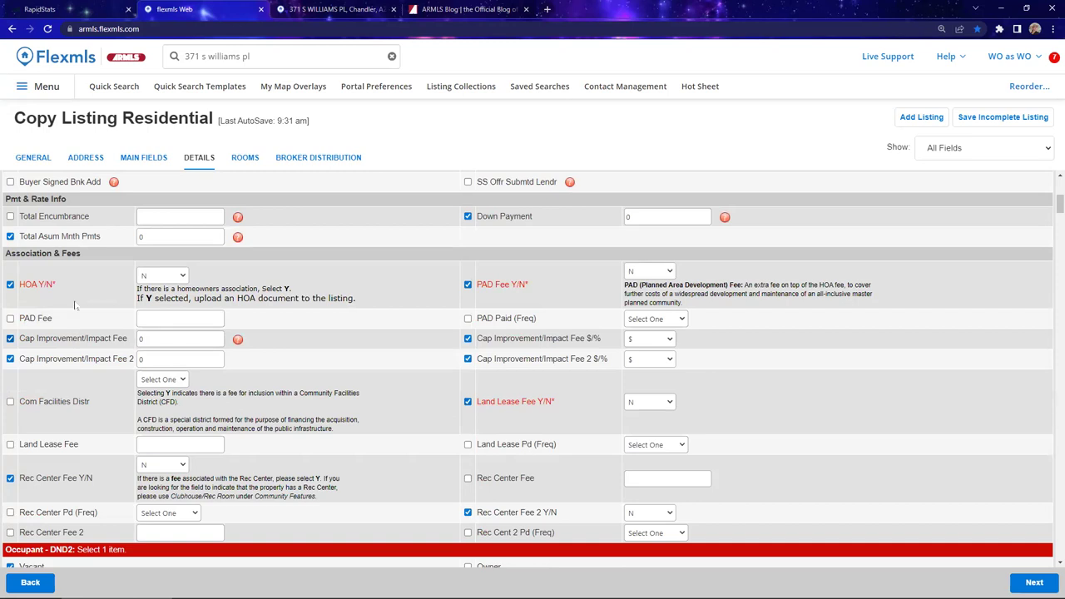
click(165, 275)
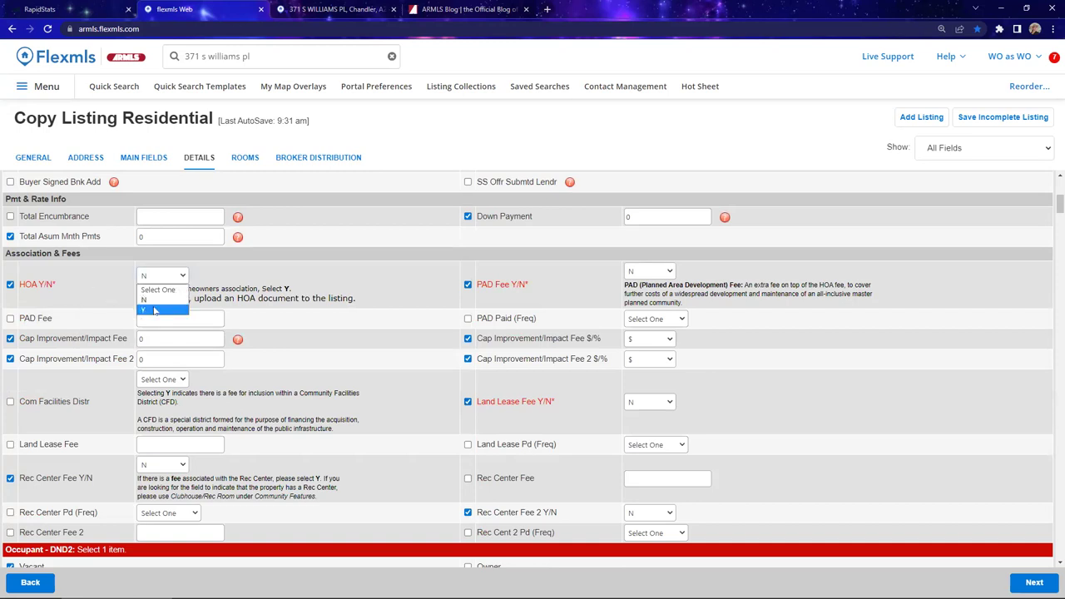
click(167, 310)
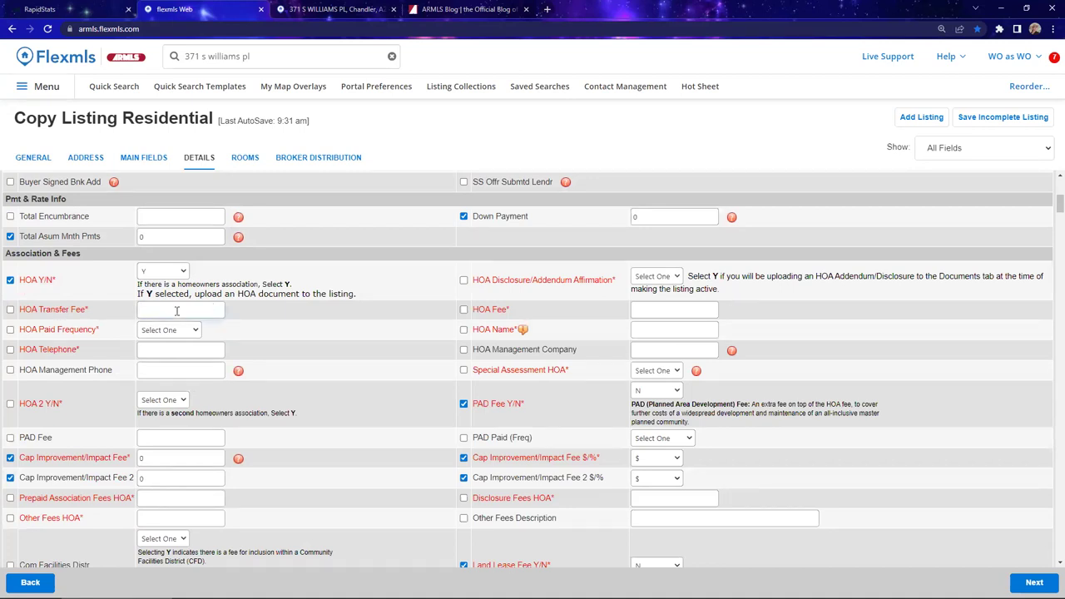
click(166, 349)
Mark the pool as Fenced and review the Play Pool explanation
scroll(298, 339, down, 5)
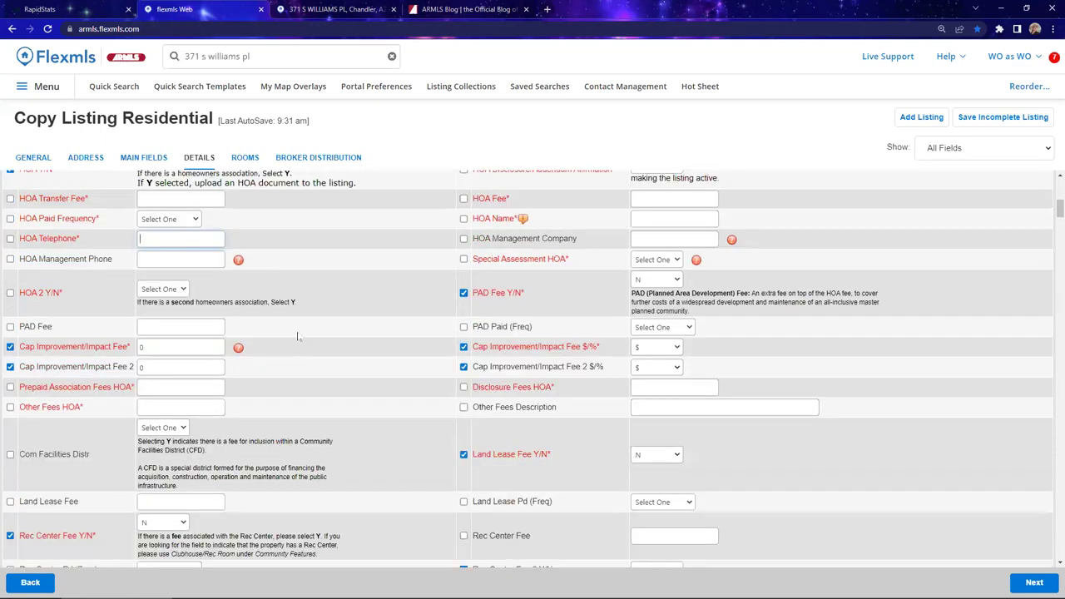
scroll(308, 323, down, 1)
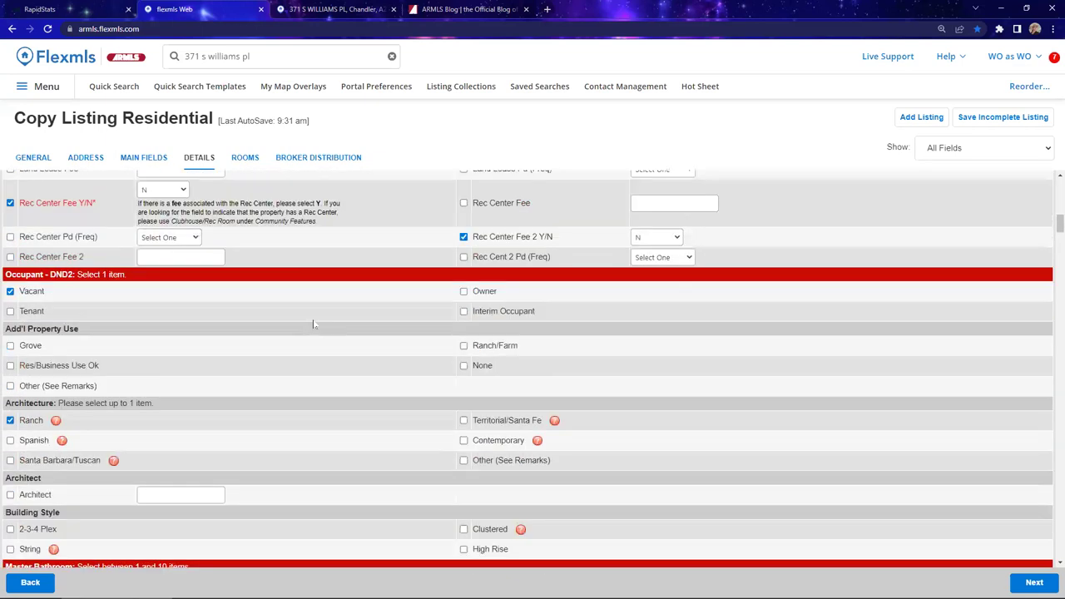
scroll(313, 324, down, 4)
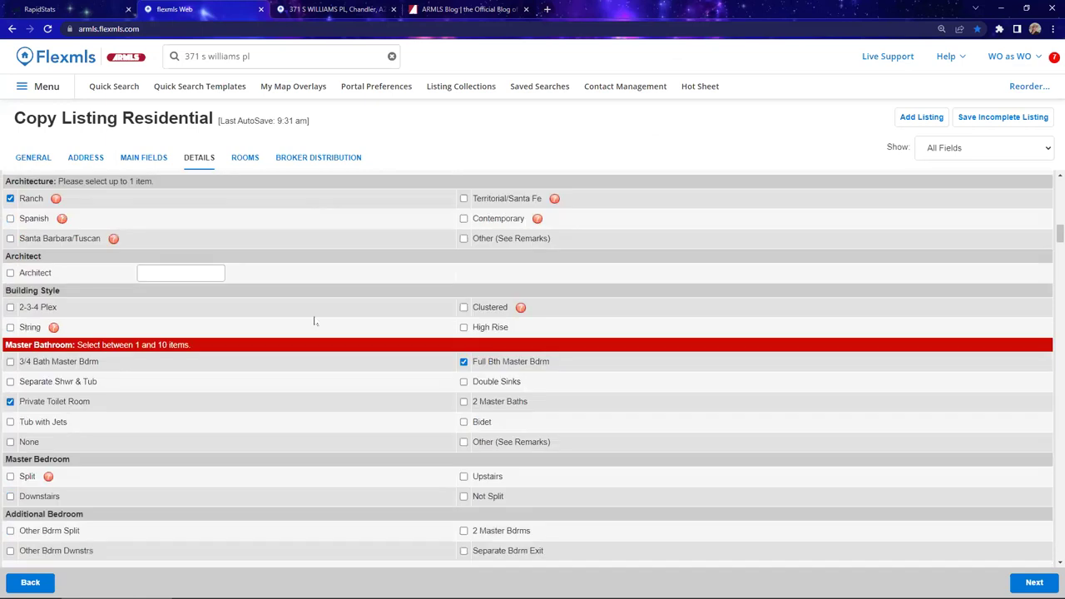
scroll(314, 323, down, 6)
scroll(314, 322, down, 3)
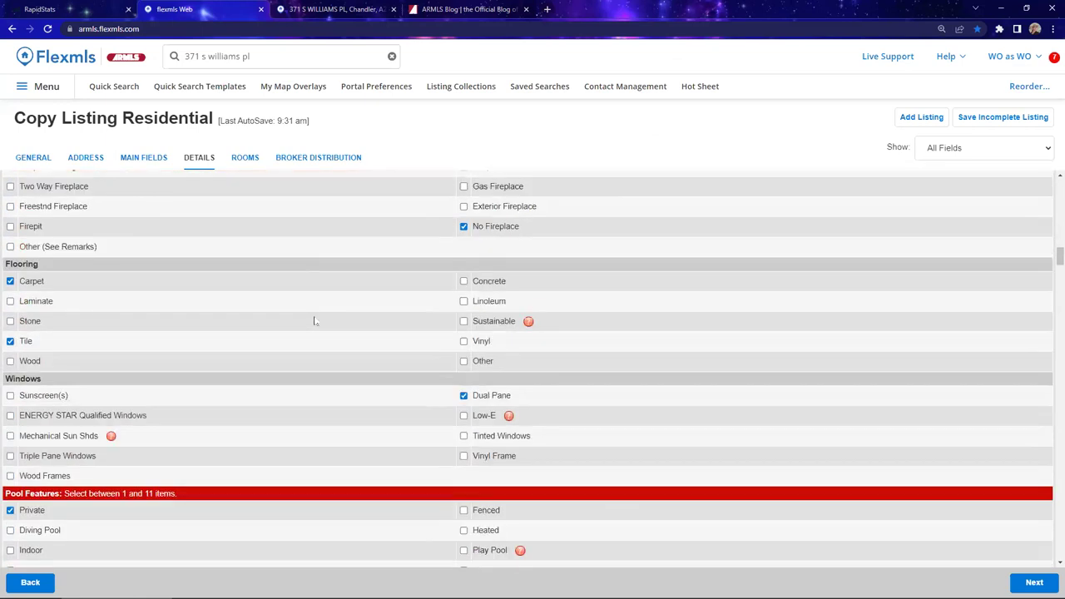
scroll(315, 321, down, 2)
scroll(314, 321, down, 1)
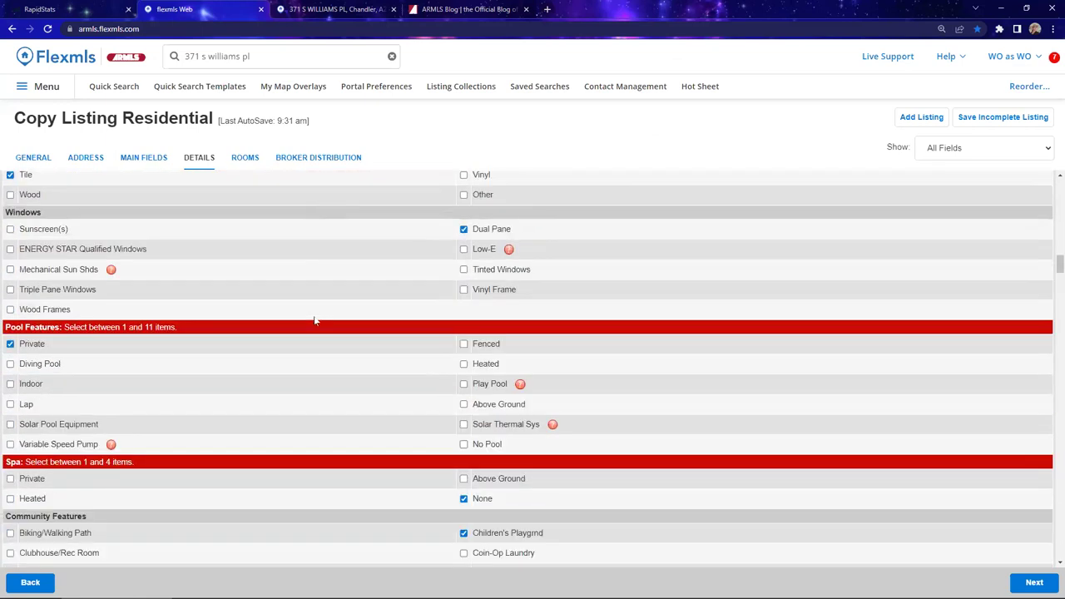
scroll(315, 322, down, 1)
scroll(313, 320, down, 1)
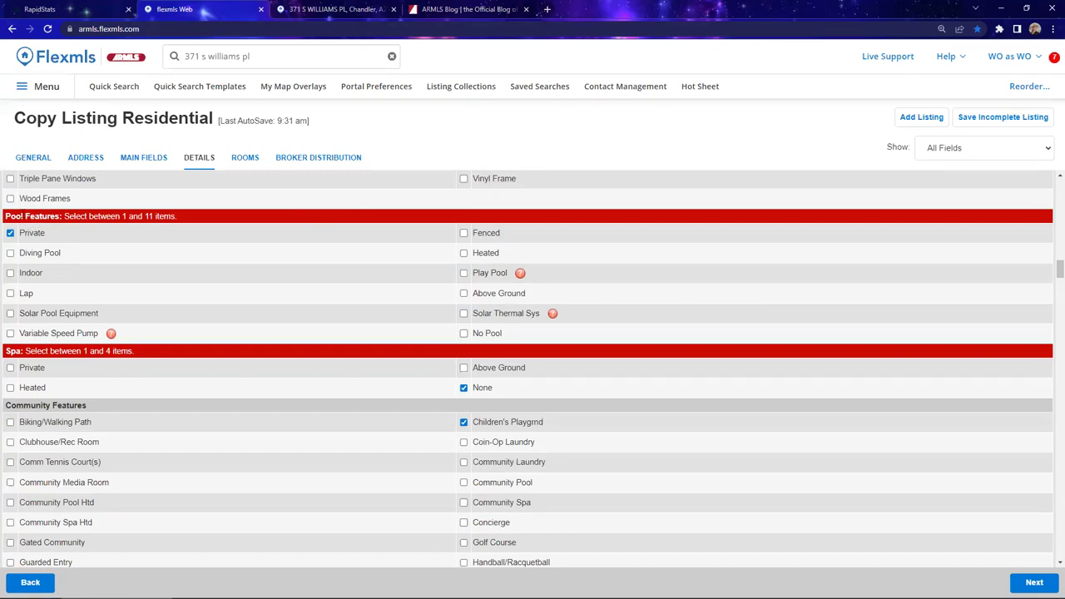
drag(23, 217, 133, 218)
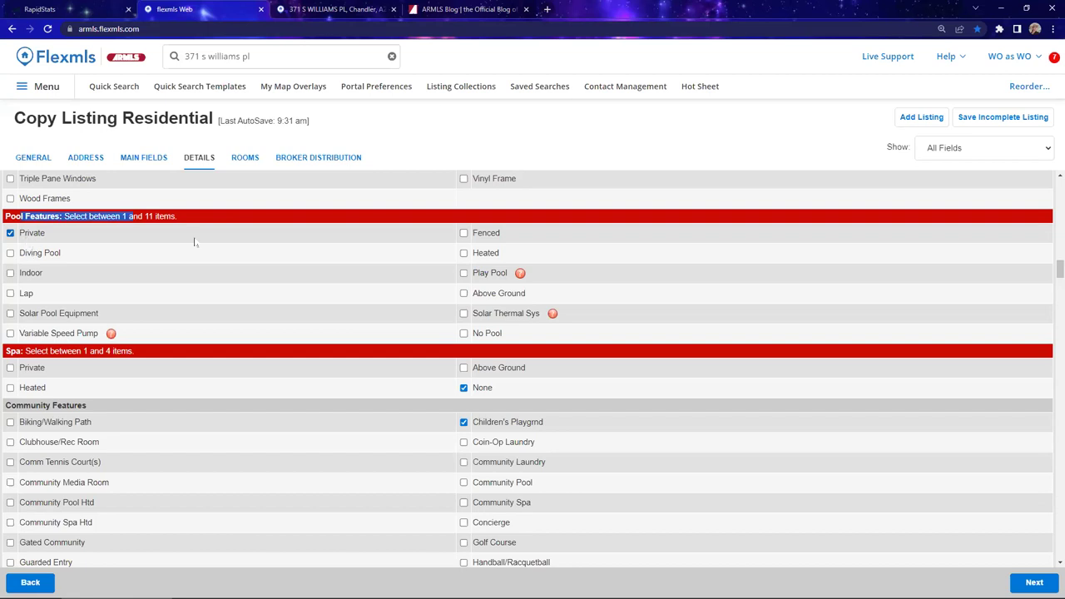
click(464, 234)
click(520, 273)
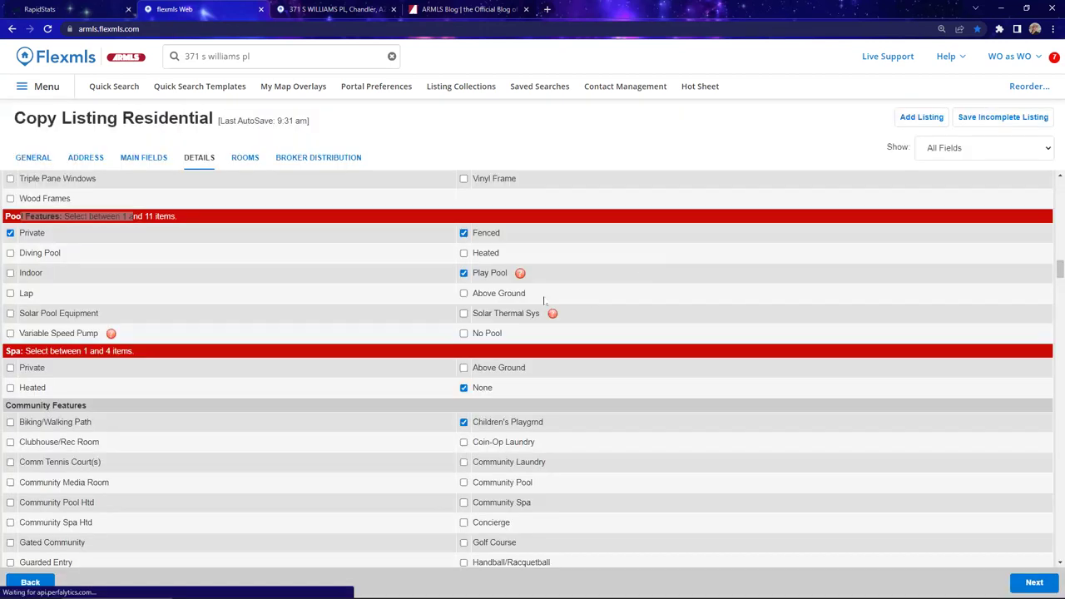
click(679, 247)
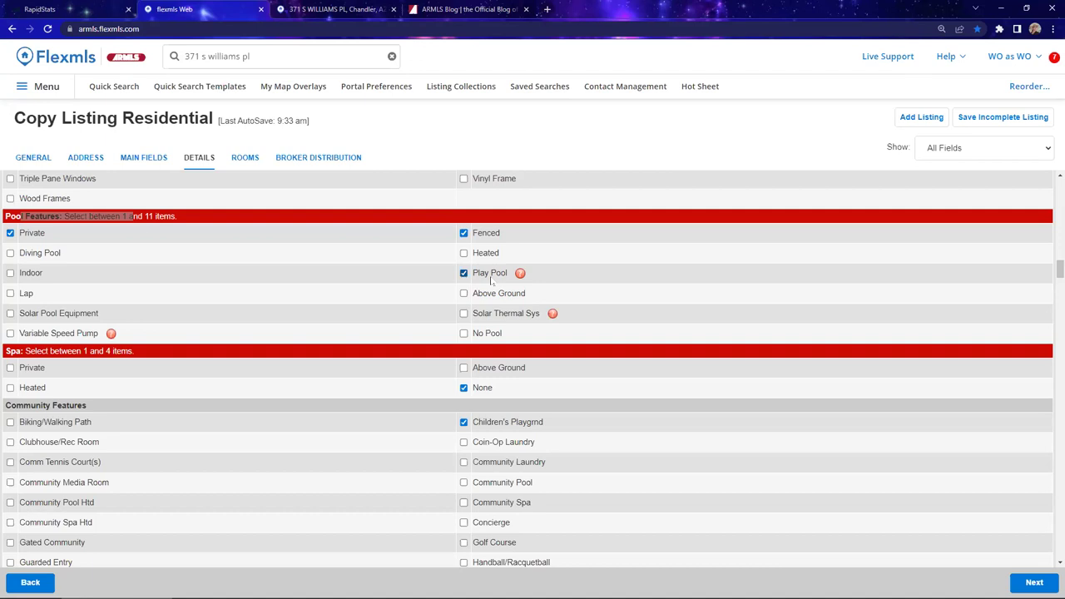
triple_click(491, 276)
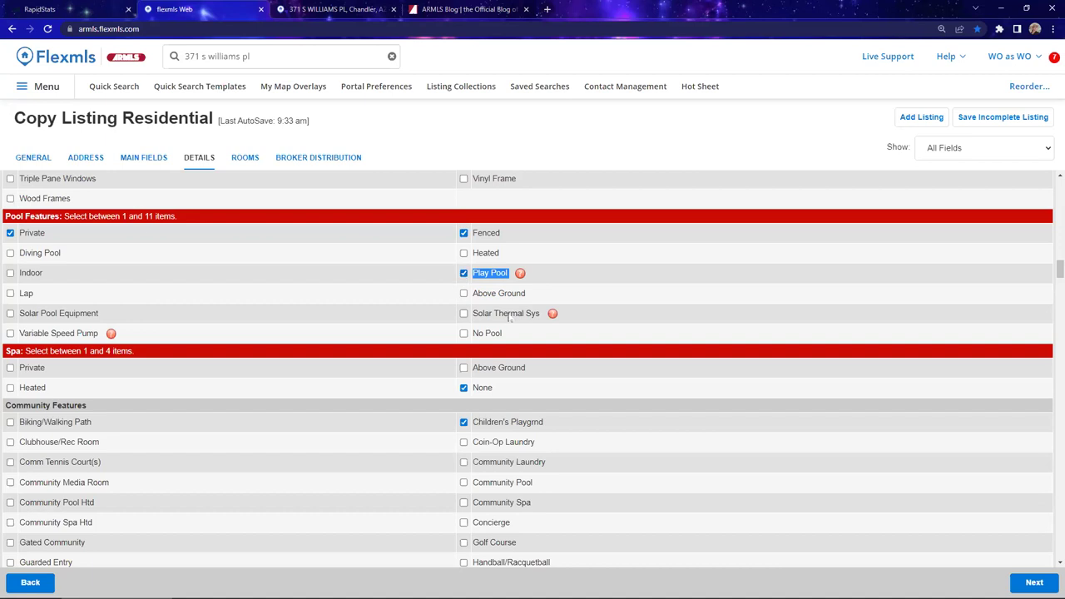
Tick Historic District and Near Bus Stop under Community Features
scroll(511, 320, down, 1)
scroll(768, 352, down, 2)
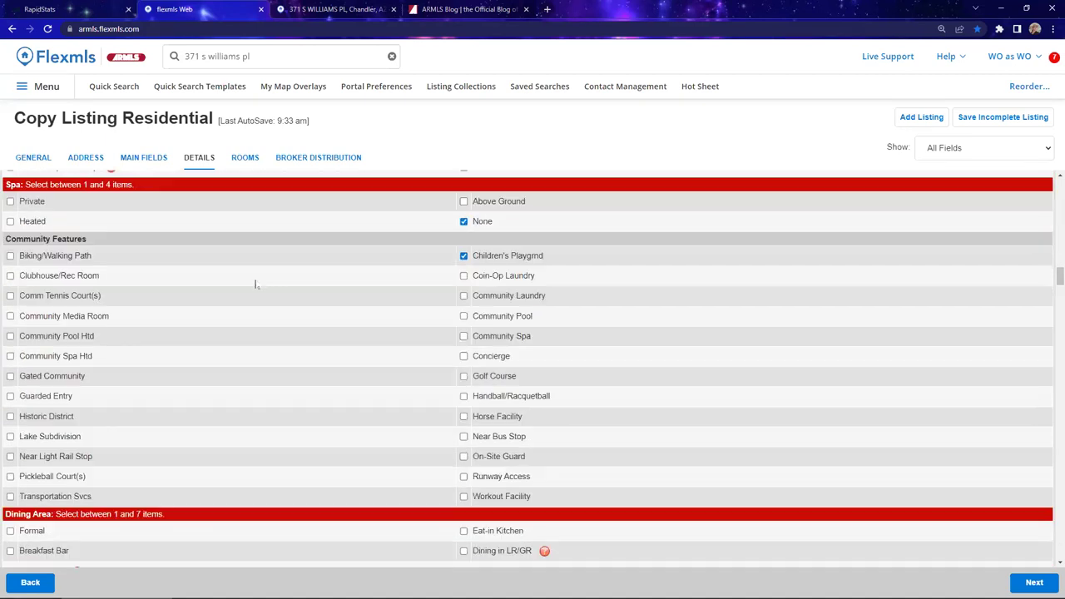
drag(30, 238, 86, 239)
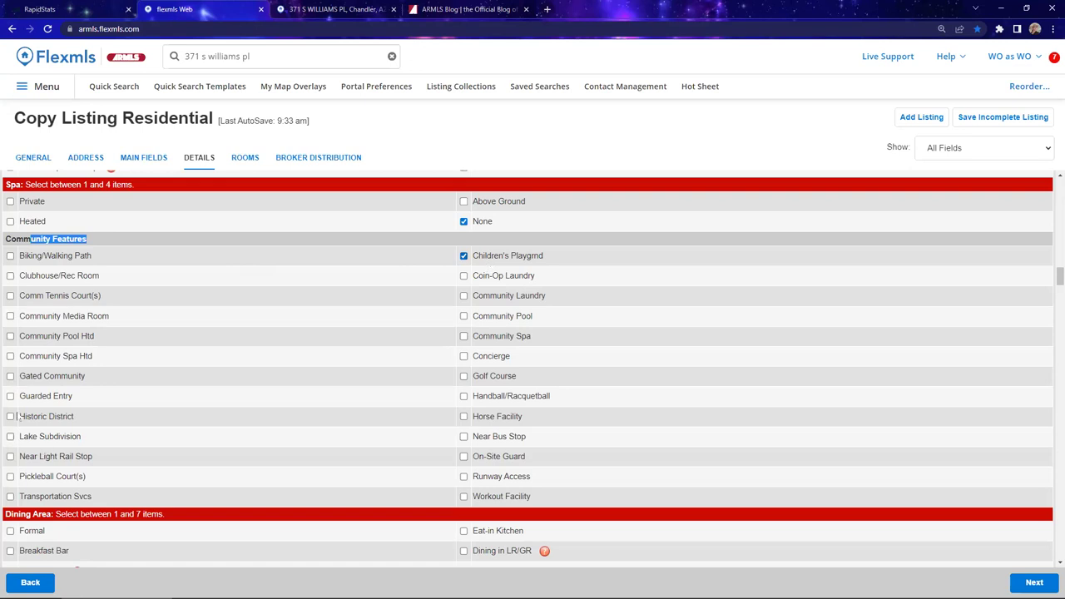
click(10, 417)
click(464, 438)
Scroll down past Technology to the empty Items Updated year fields
scroll(239, 330, down, 1)
scroll(288, 300, down, 3)
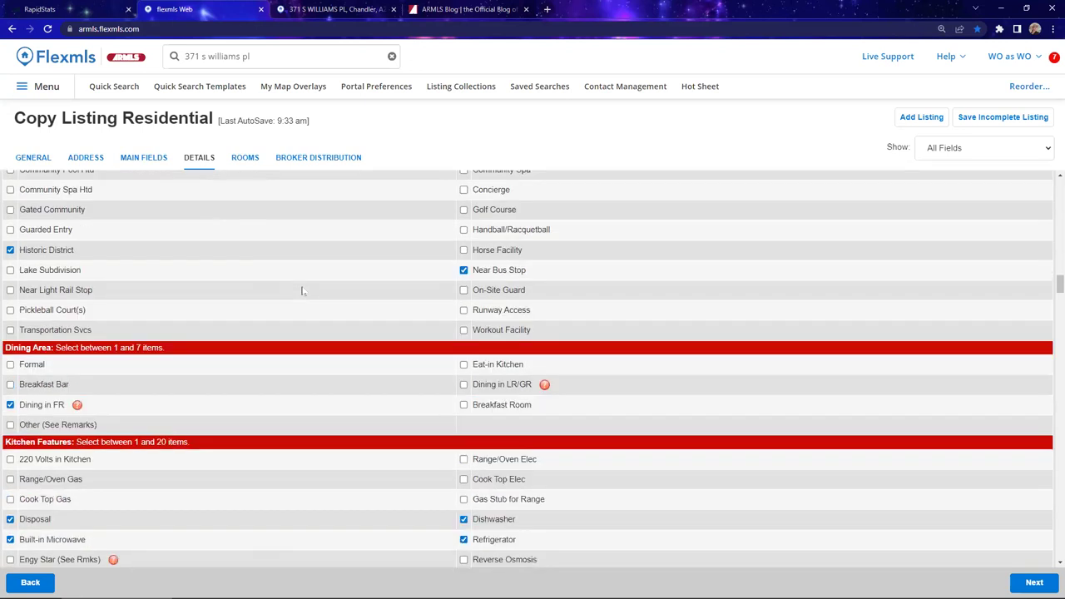
scroll(312, 274, down, 6)
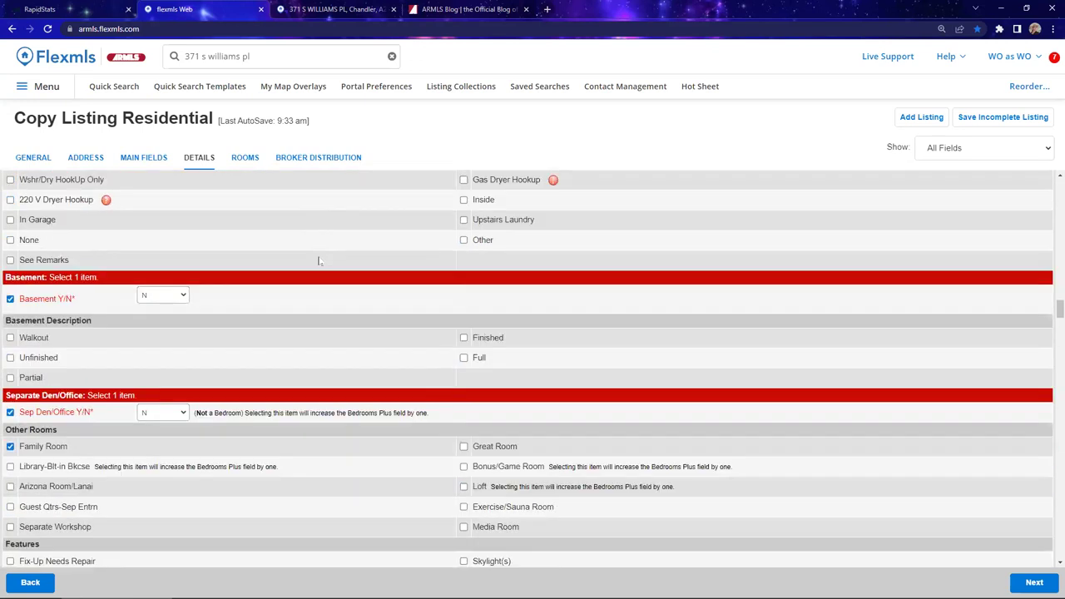
scroll(318, 261, down, 2)
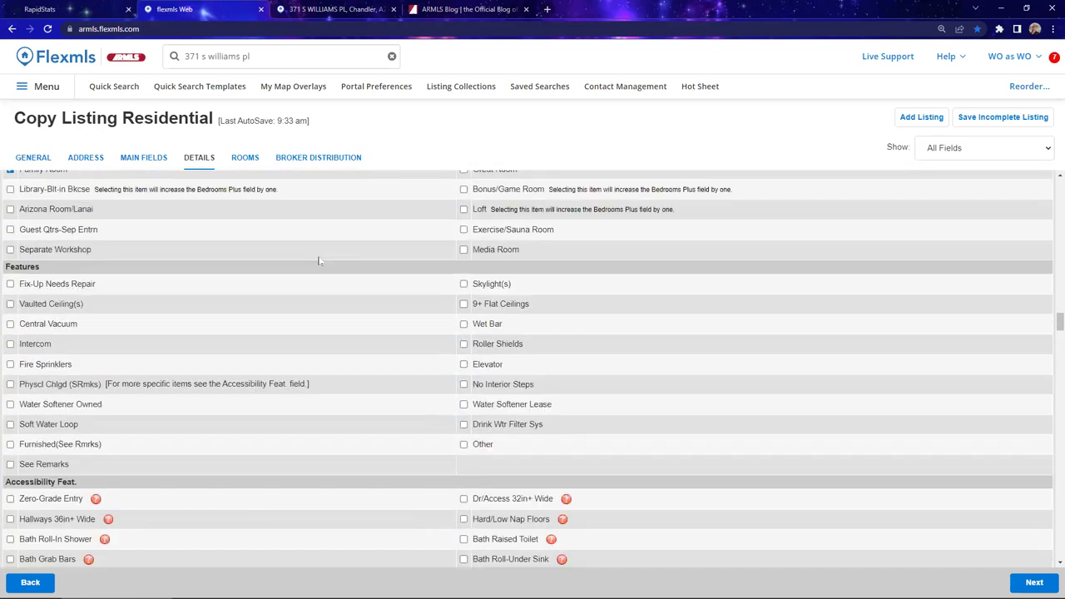
scroll(319, 261, down, 5)
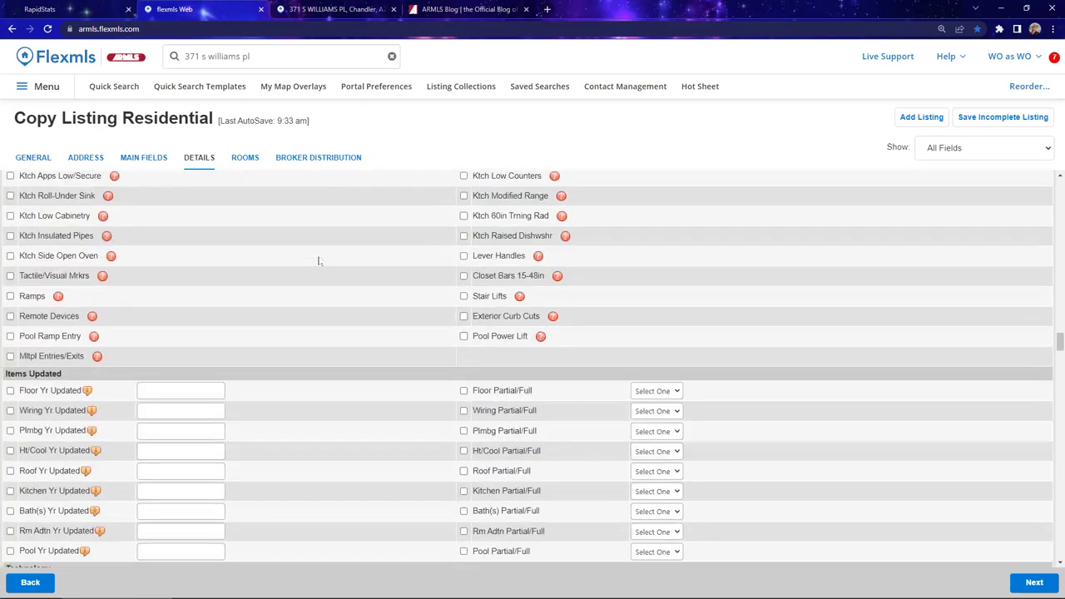
scroll(318, 261, down, 1)
drag(10, 261, 87, 266)
Mark the Ht/Cool update as Full in 2017 and enter 2001 as the Pool Yr Updated
click(145, 279)
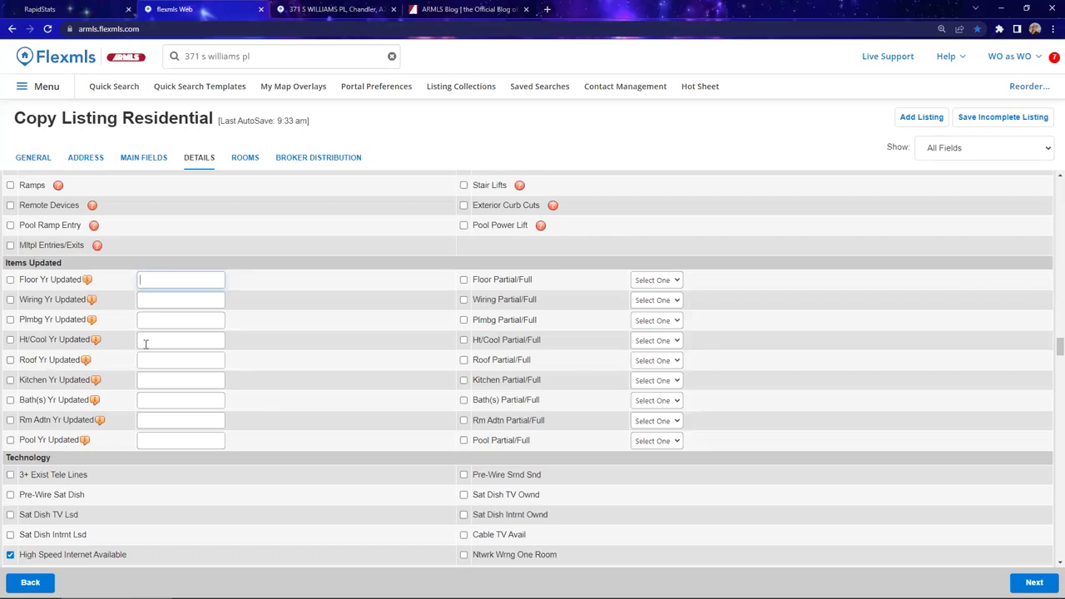
click(656, 340)
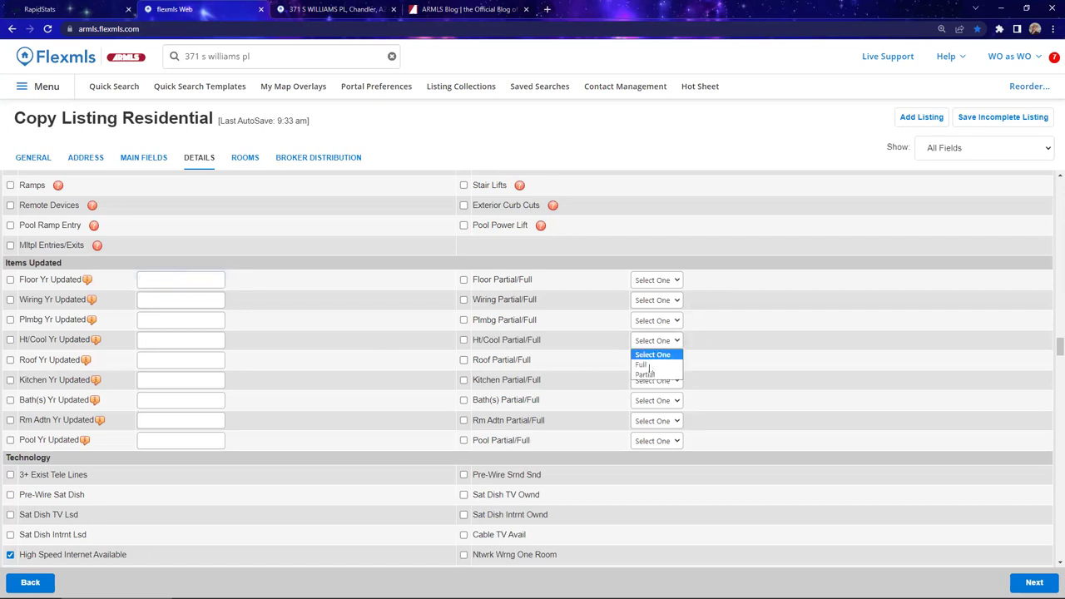
click(648, 366)
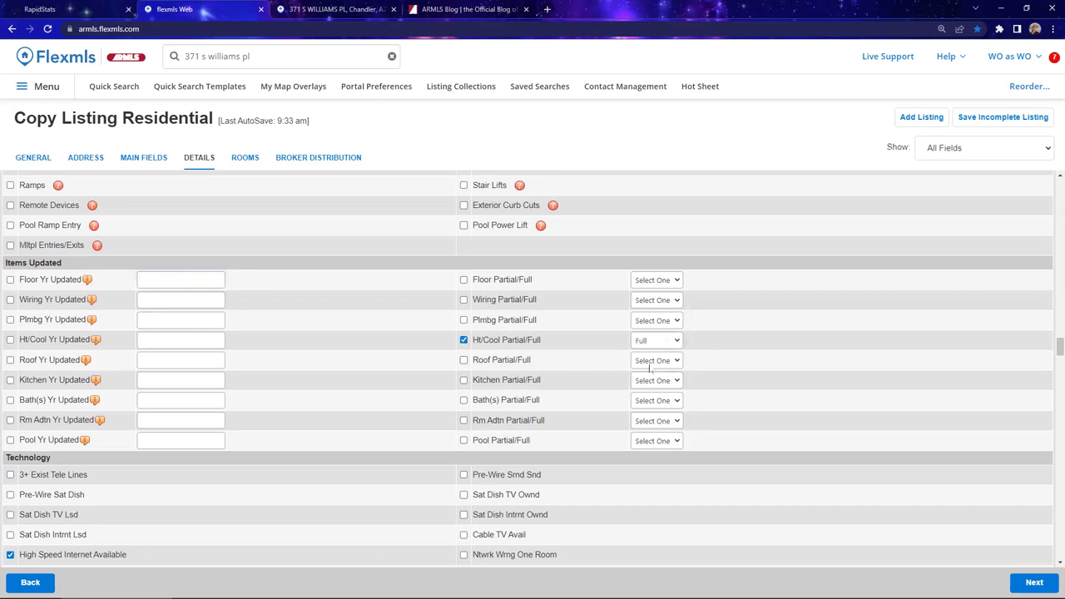
click(160, 340)
text(2017)
click(152, 440)
text(2001)
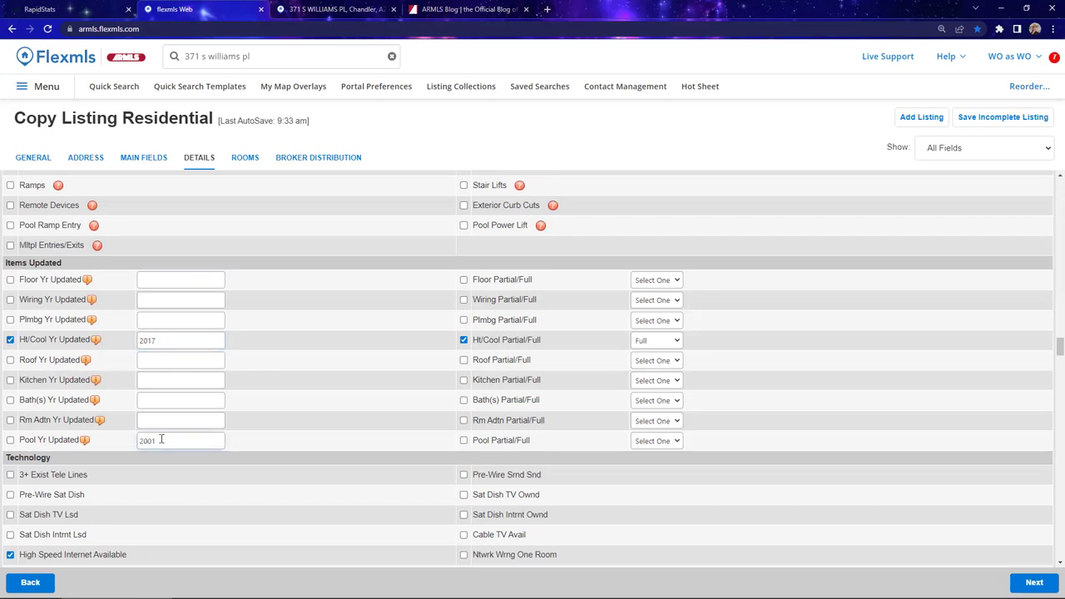
double_click(146, 441)
scroll(307, 304, down, 3)
scroll(396, 354, up, 3)
scroll(222, 344, down, 1)
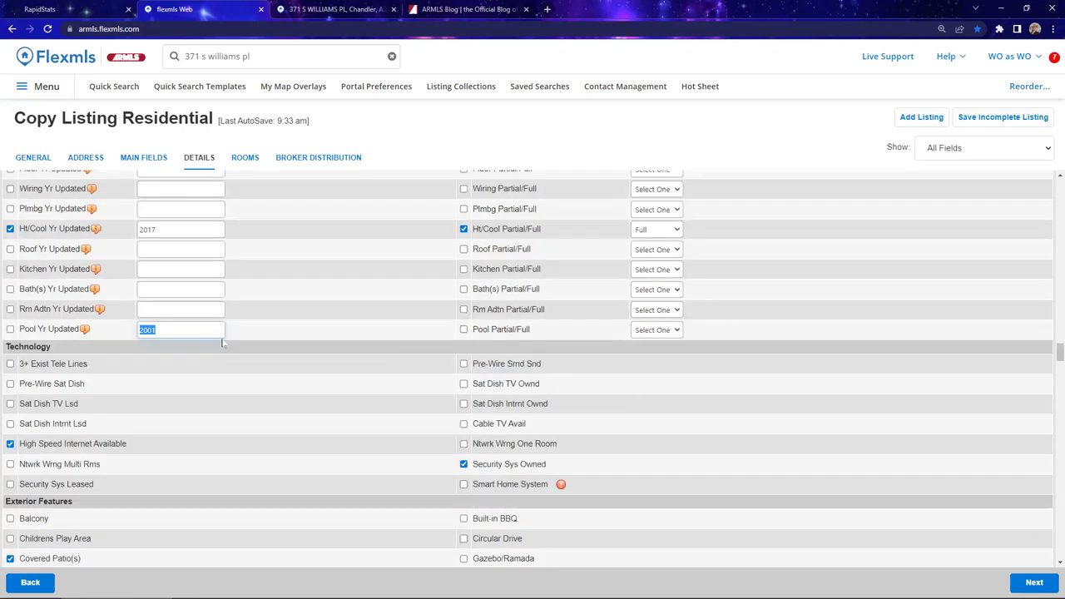
scroll(222, 344, down, 3)
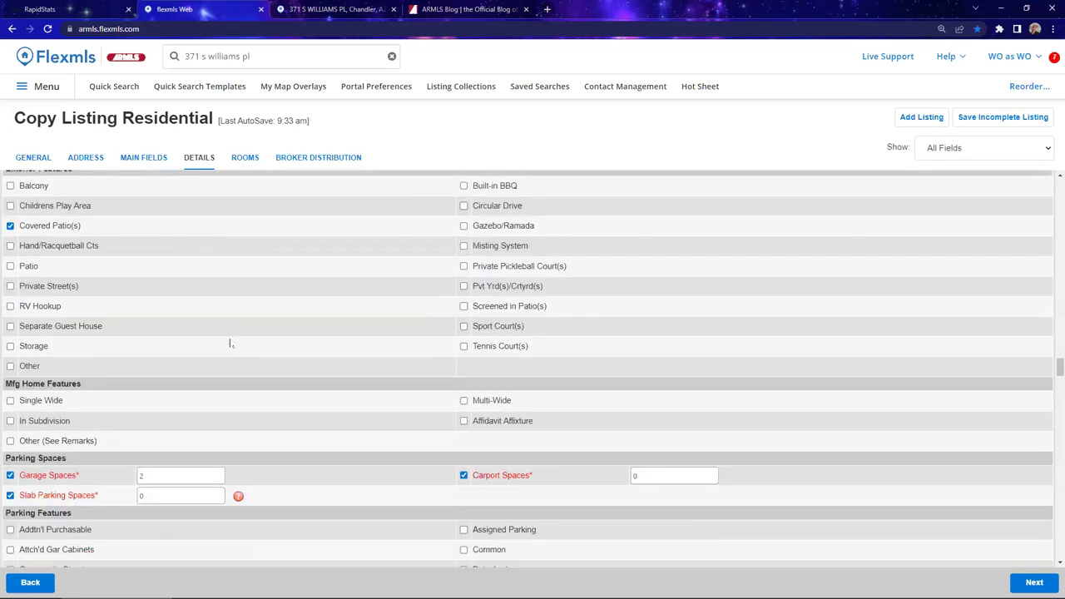
scroll(231, 344, down, 2)
scroll(302, 334, down, 3)
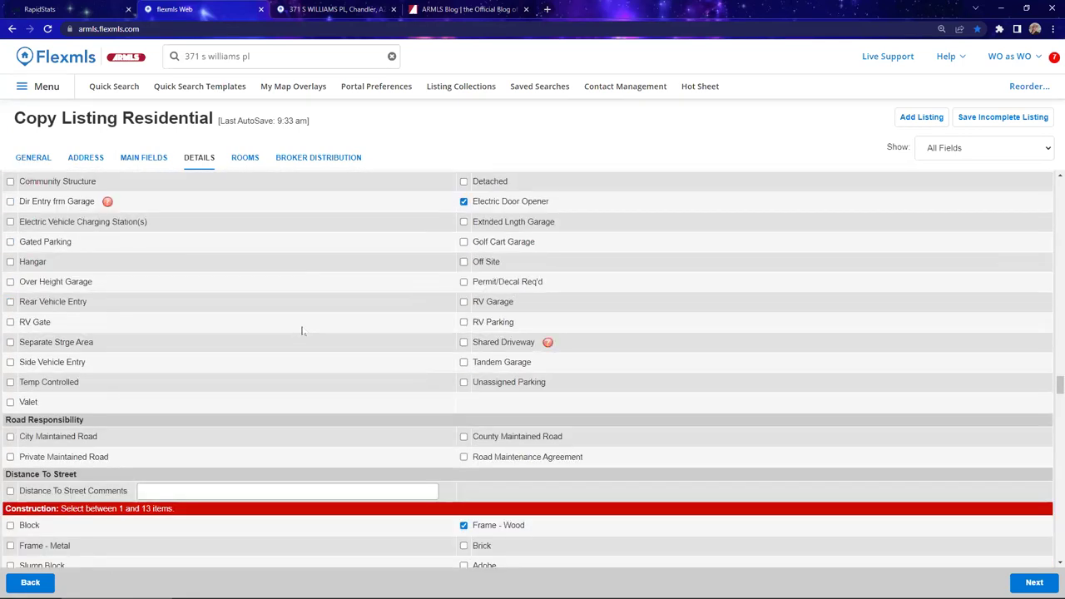
scroll(302, 332, down, 2)
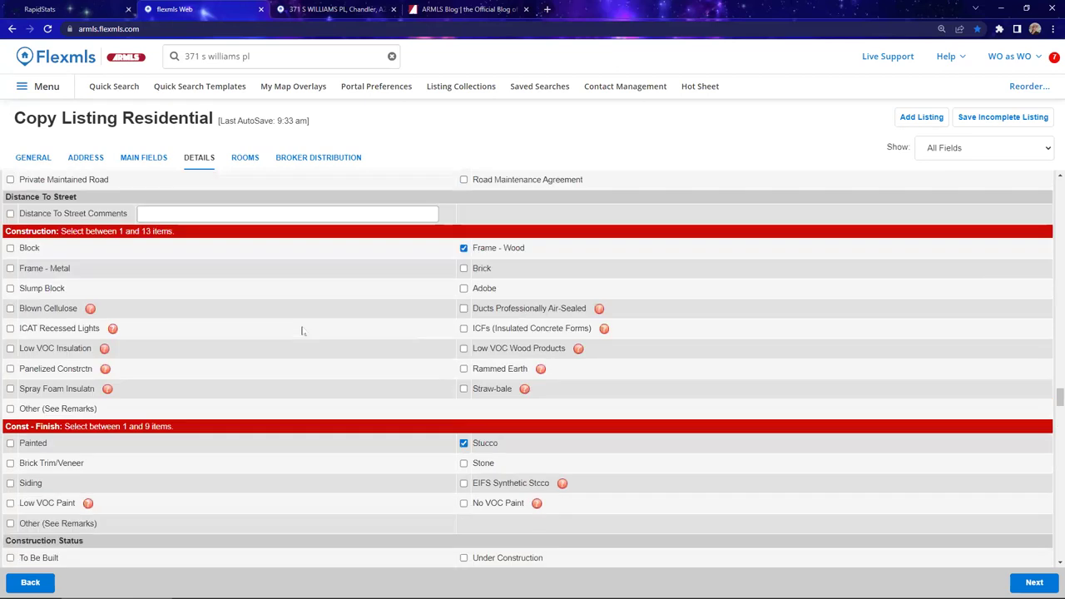
scroll(302, 331, down, 3)
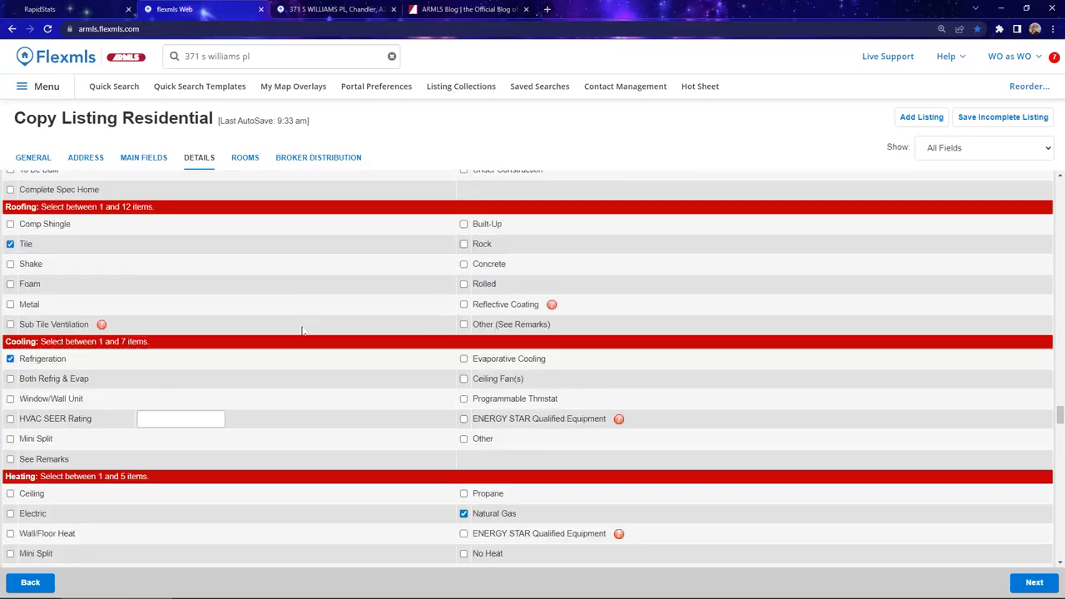
scroll(303, 331, down, 1)
scroll(303, 331, down, 3)
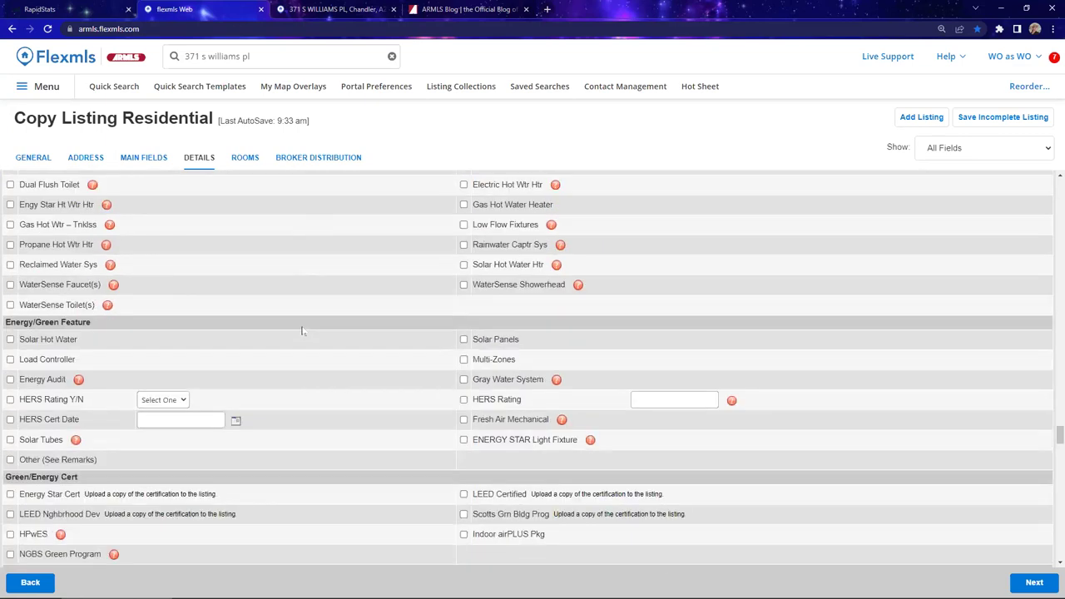
scroll(302, 330, down, 3)
scroll(302, 329, down, 4)
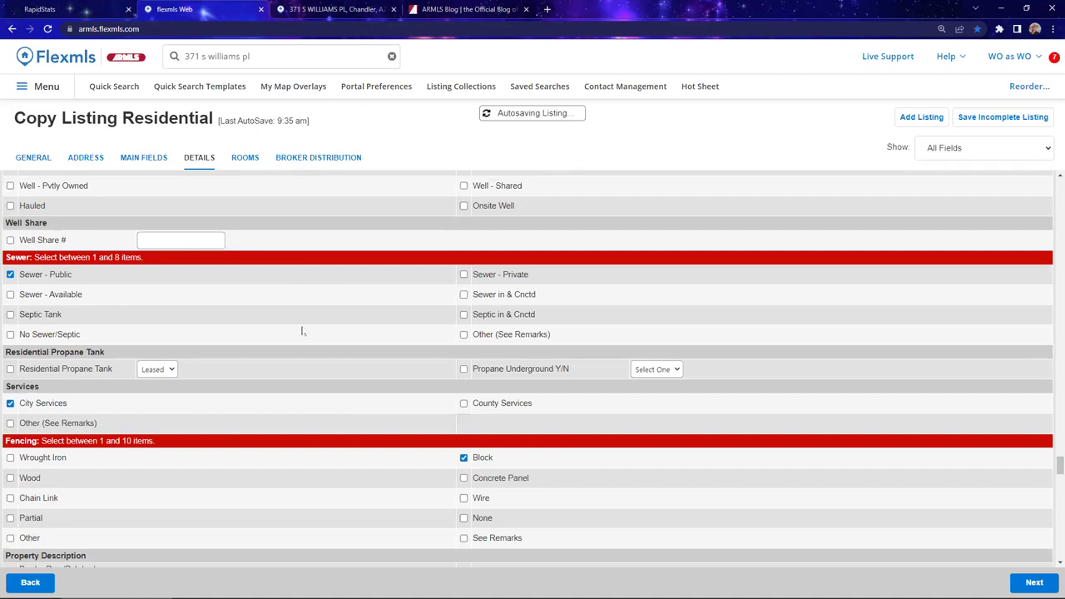
scroll(302, 330, down, 2)
scroll(302, 330, down, 2)
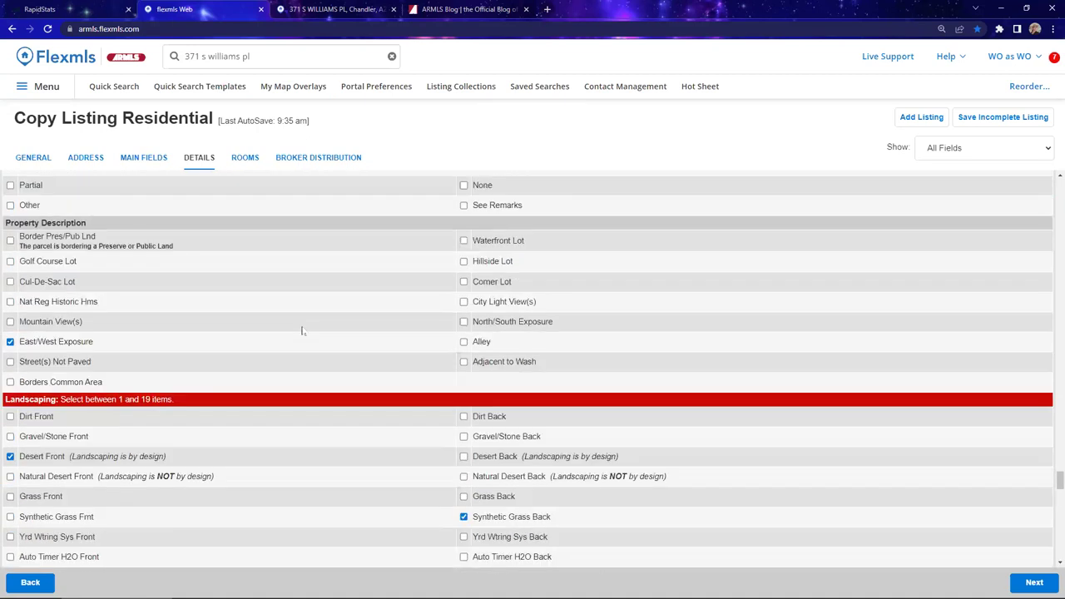
scroll(302, 330, down, 3)
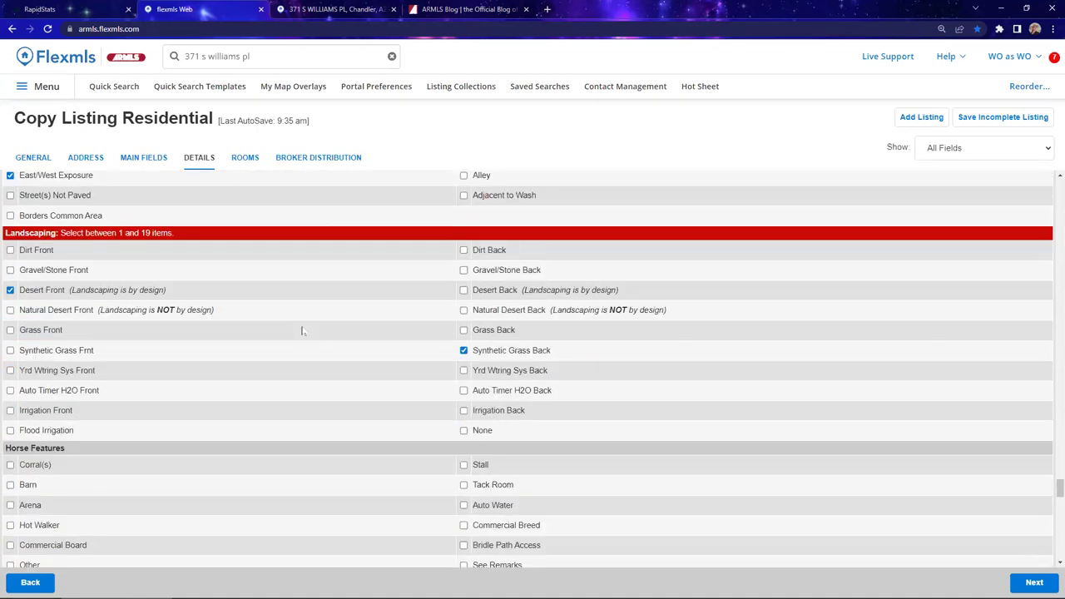
scroll(302, 332, down, 1)
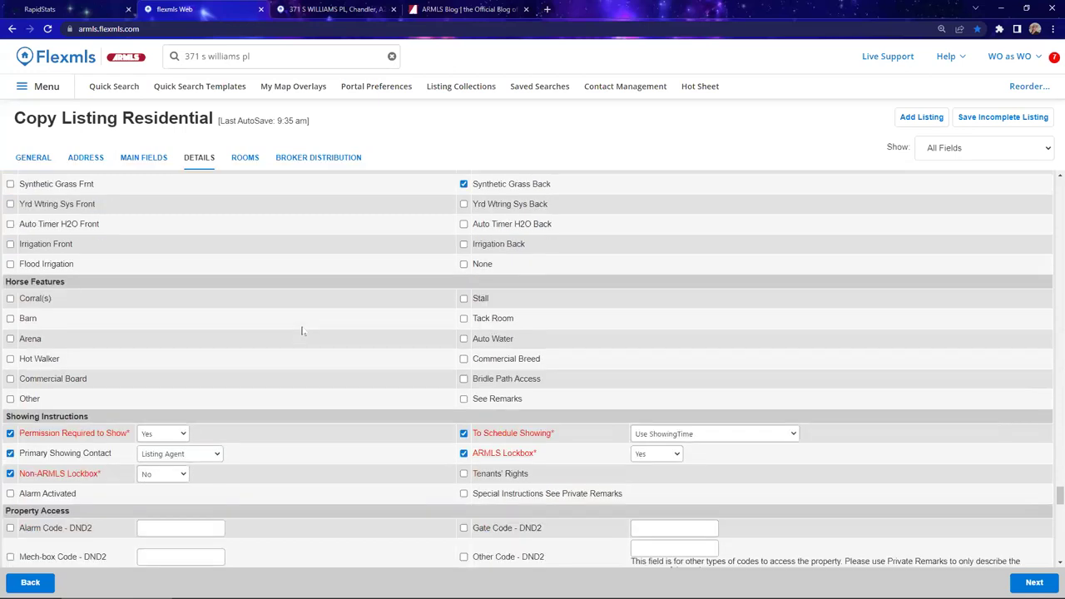
scroll(302, 331, down, 2)
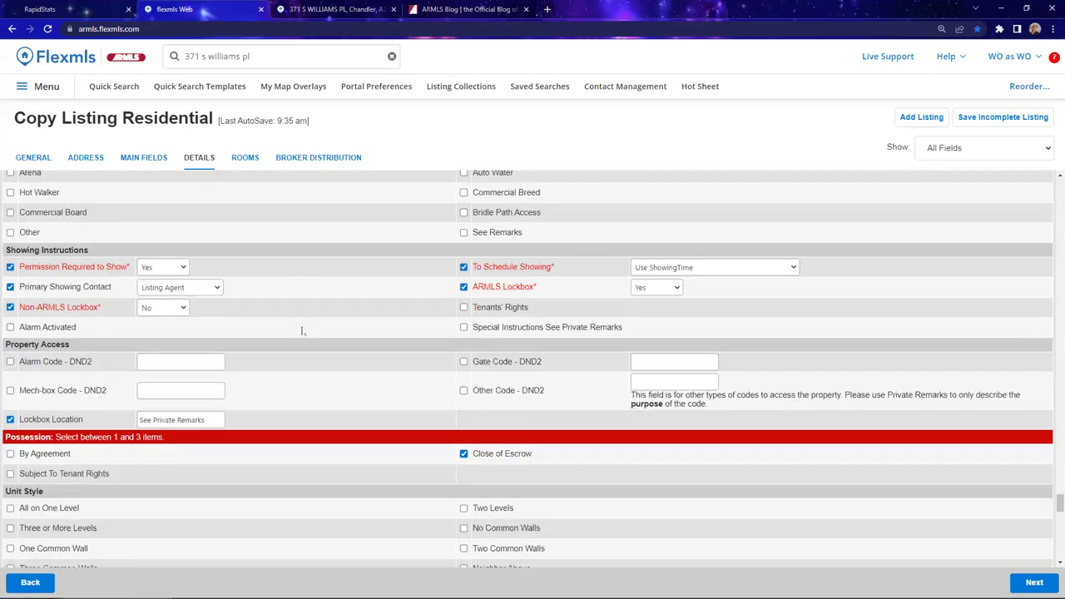
Try Permission Required to Show = No with notification via text
click(183, 268)
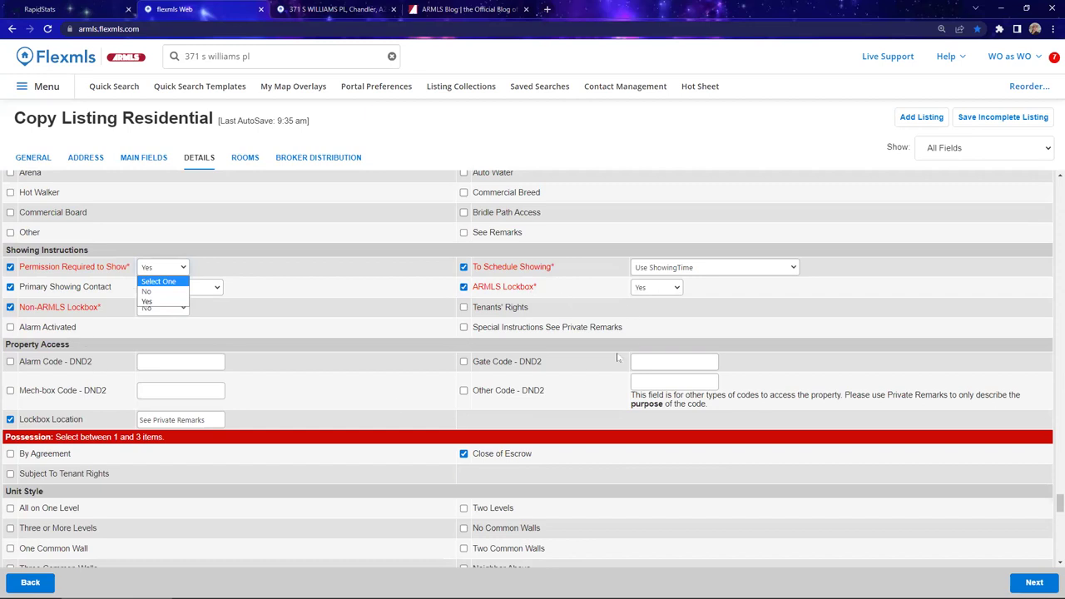
click(148, 292)
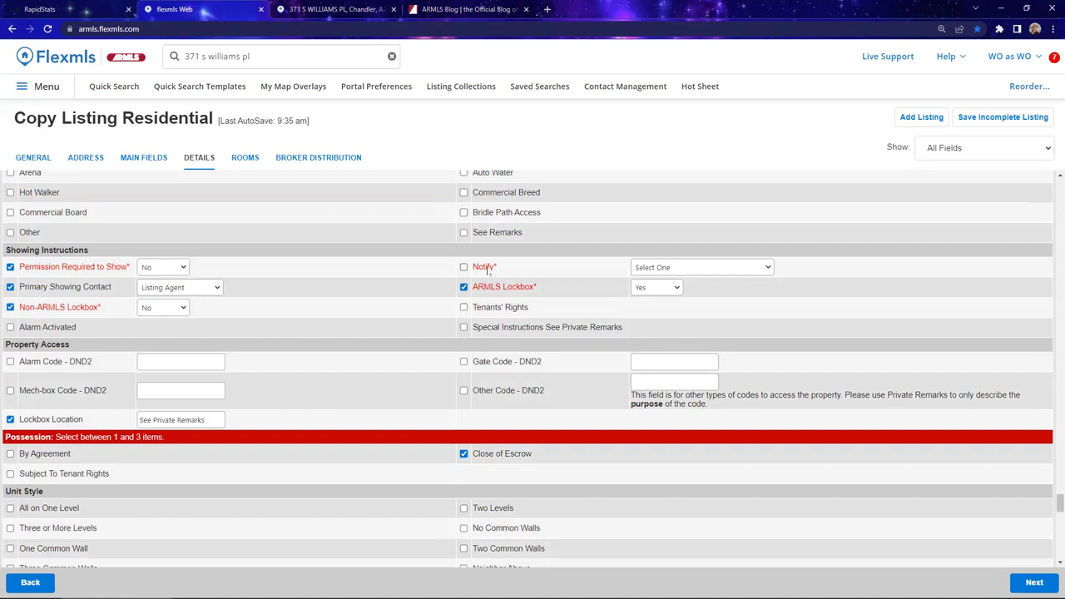
click(184, 268)
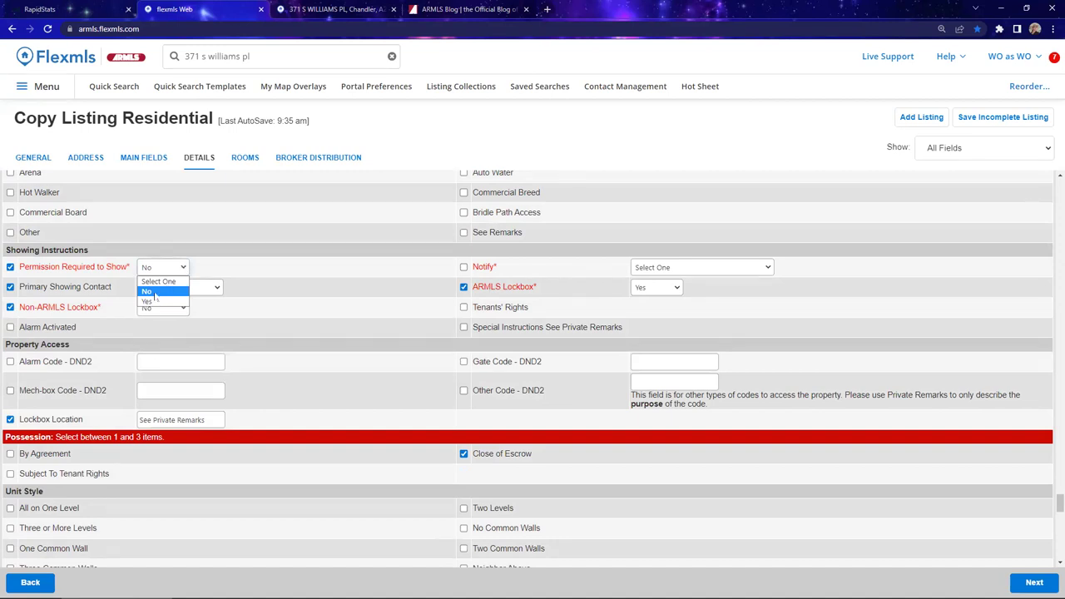
click(155, 293)
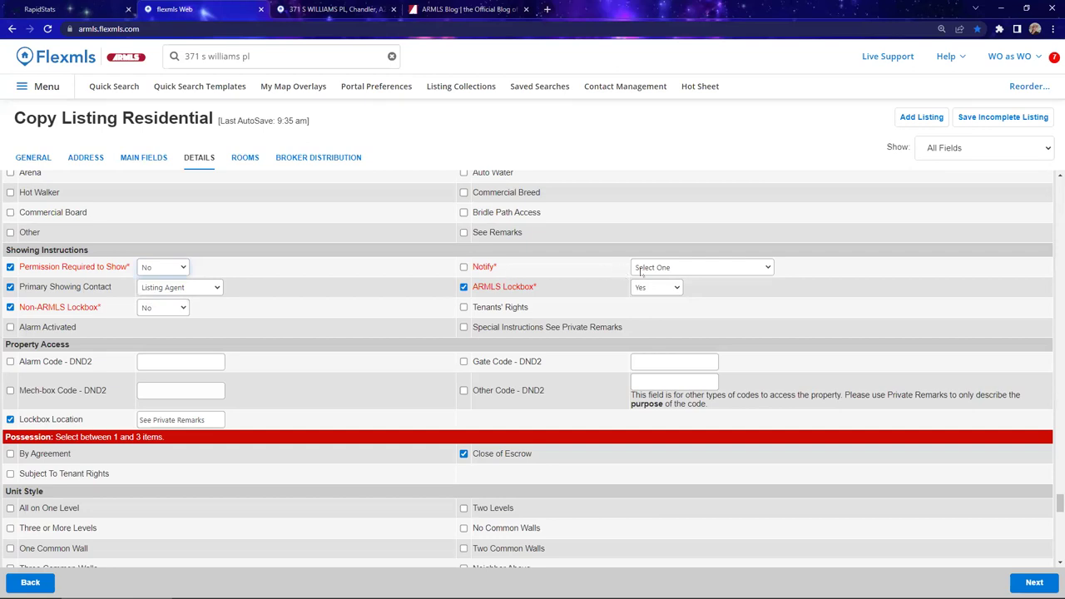
click(641, 272)
click(657, 320)
click(474, 270)
Set Permission Required to Show back to Yes and schedule via ShowingTime, text, phone or email
click(184, 270)
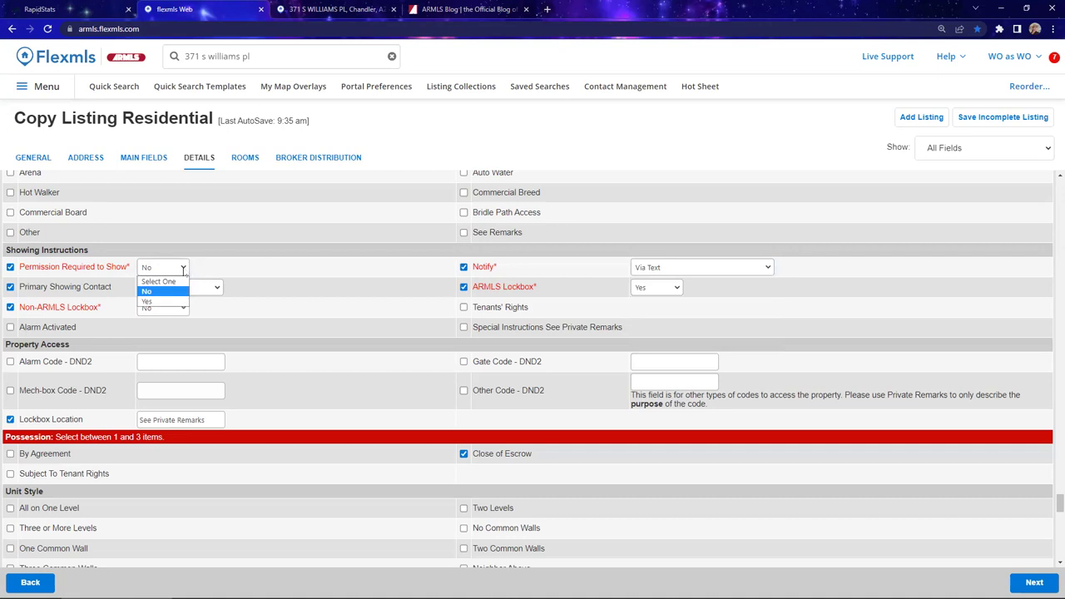
click(147, 303)
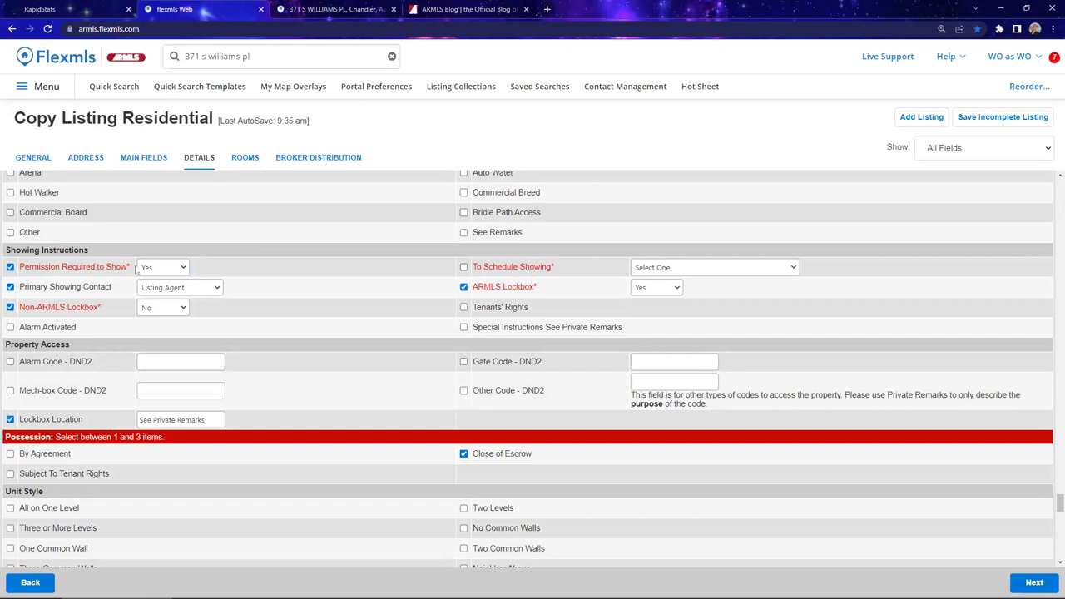
click(696, 271)
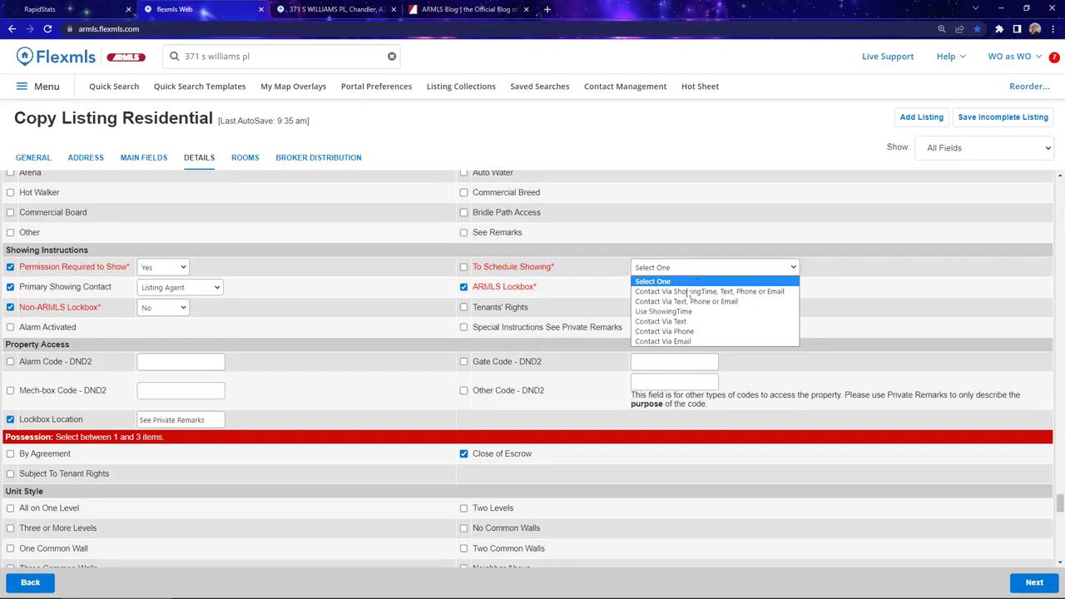
click(686, 292)
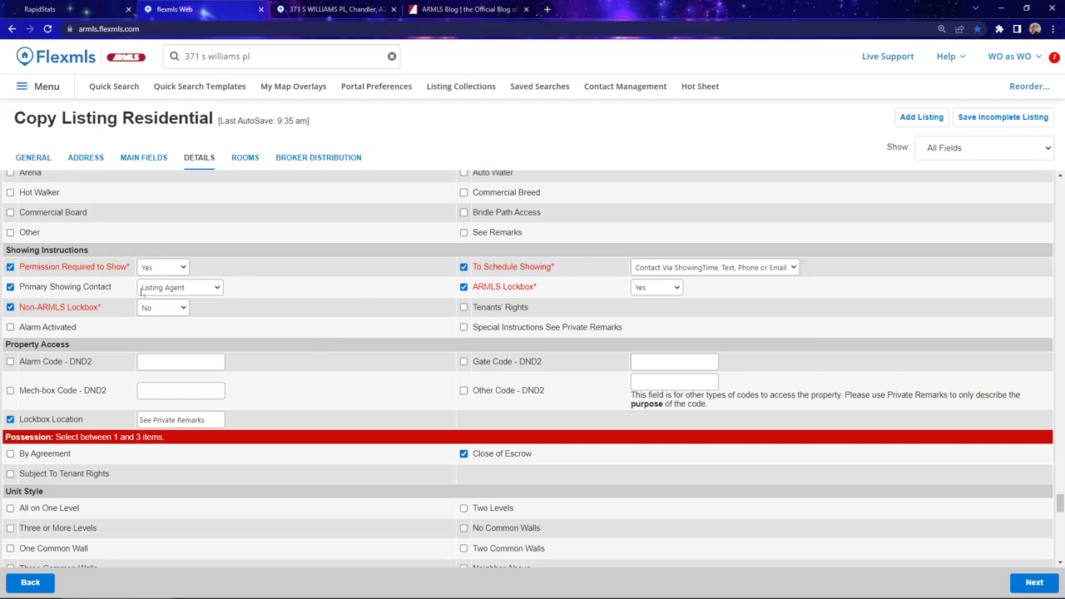
Enter placeholder numbers in List Agt Primary Phn and CoList Primary Phn under Contact Info
scroll(339, 317, down, 3)
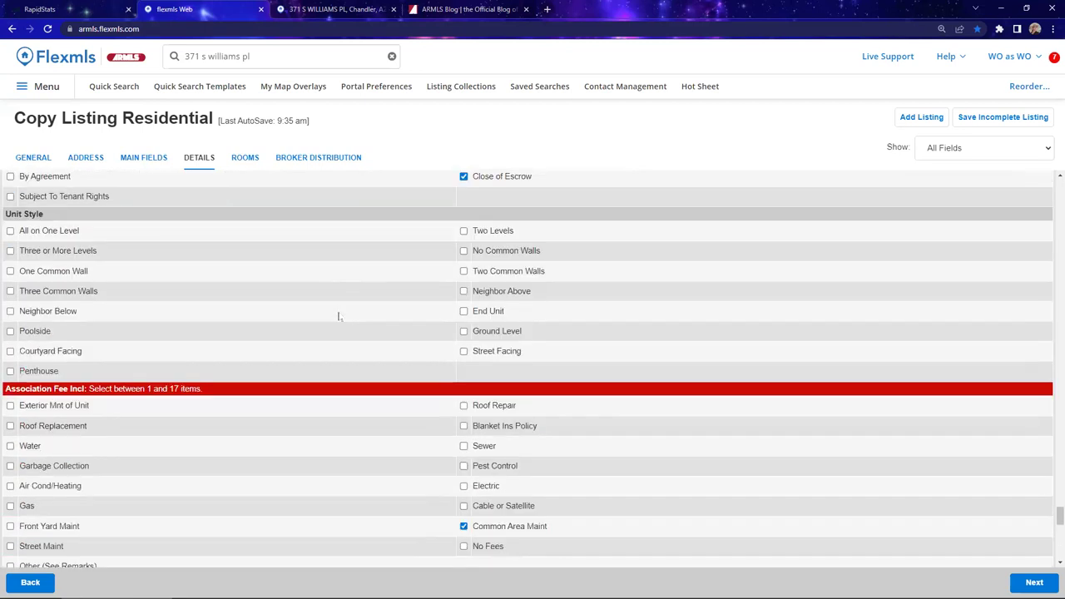
scroll(339, 316, down, 6)
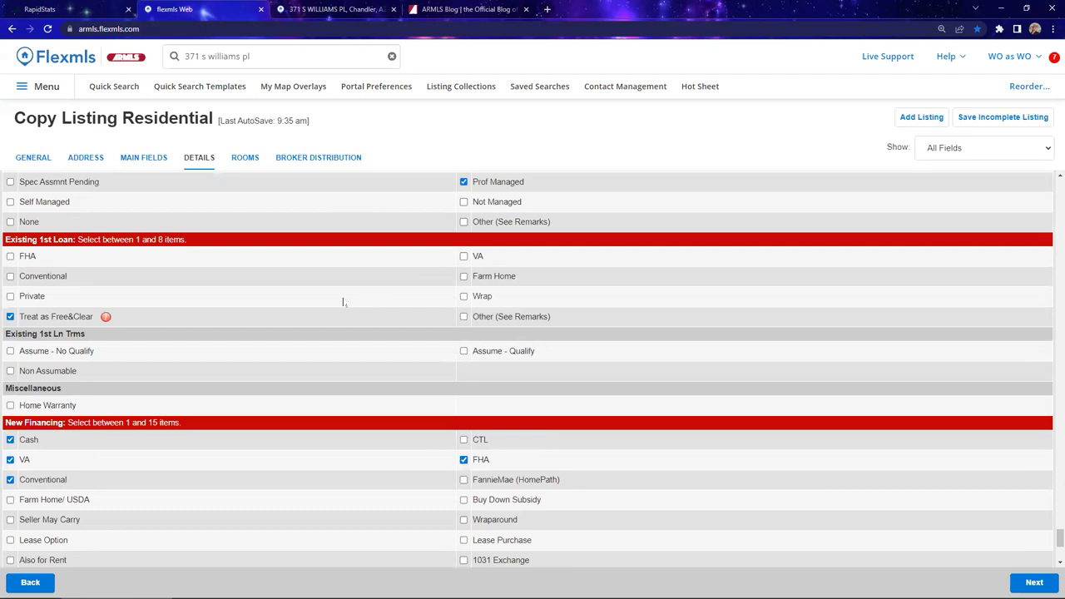
scroll(343, 302, down, 3)
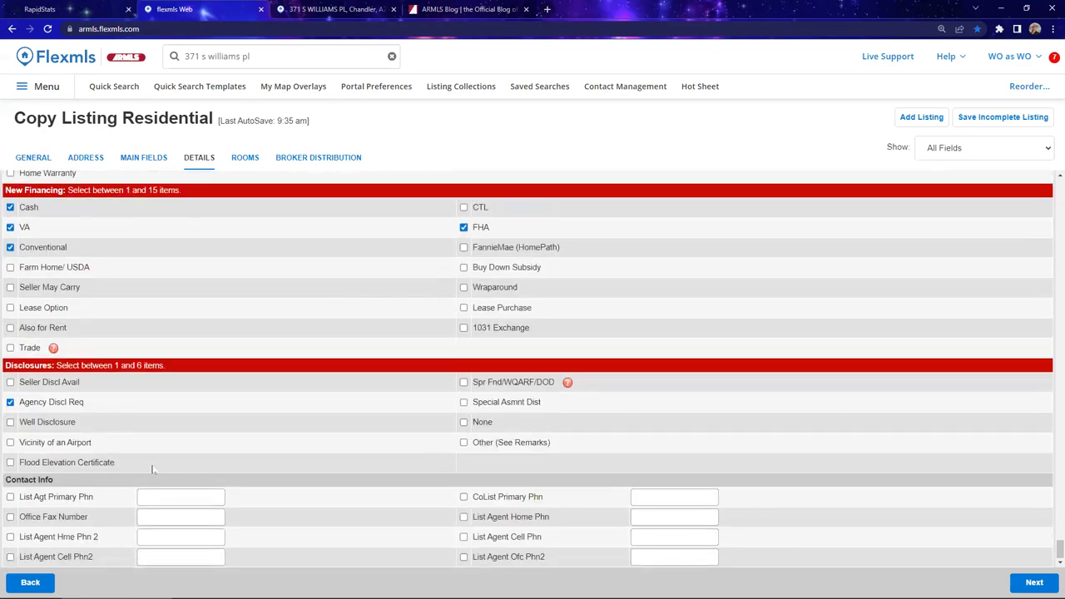
click(147, 497)
text(000-000-00)
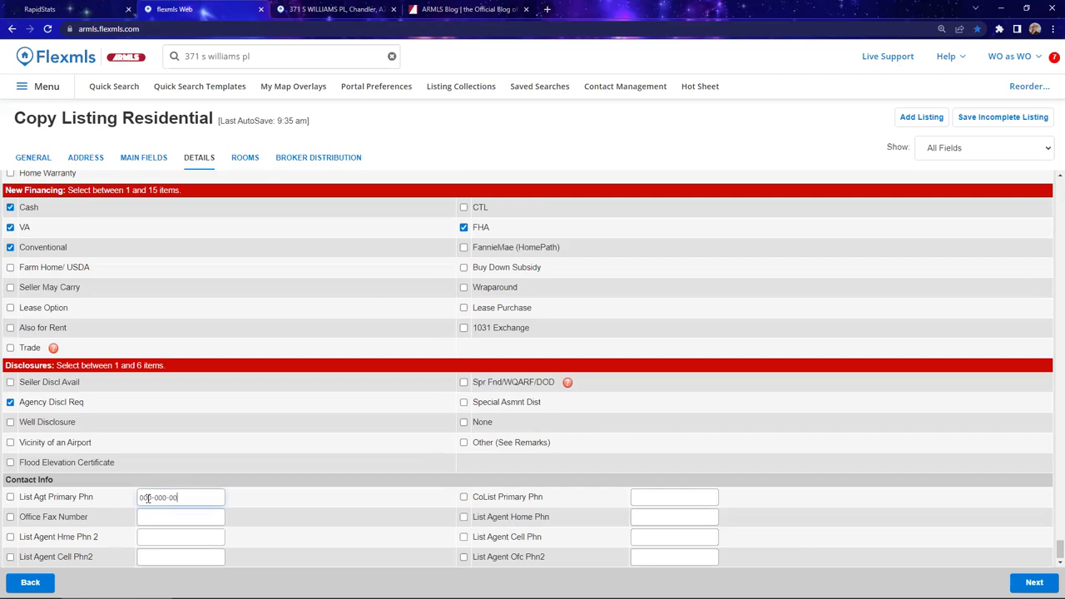
text(00)
click(662, 492)
text(000-0000)
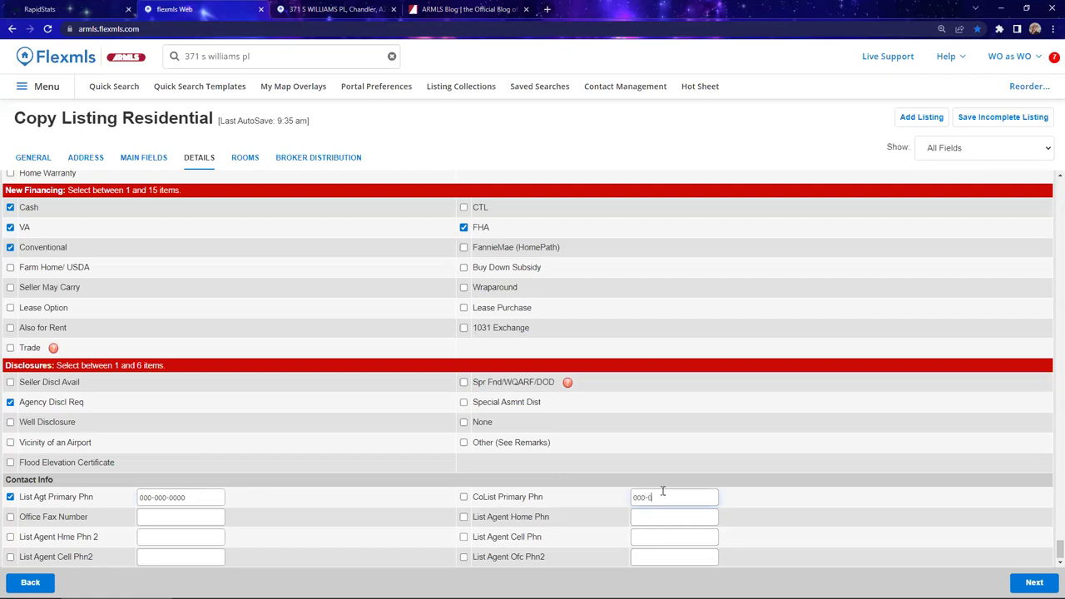
text(-000)
Tick the CoList Primary Phn checkbox and untick the List Agt Primary Phn checkbox
click(462, 499)
click(464, 499)
click(11, 498)
Save the listing as incomplete and return to the home dashboard
click(976, 119)
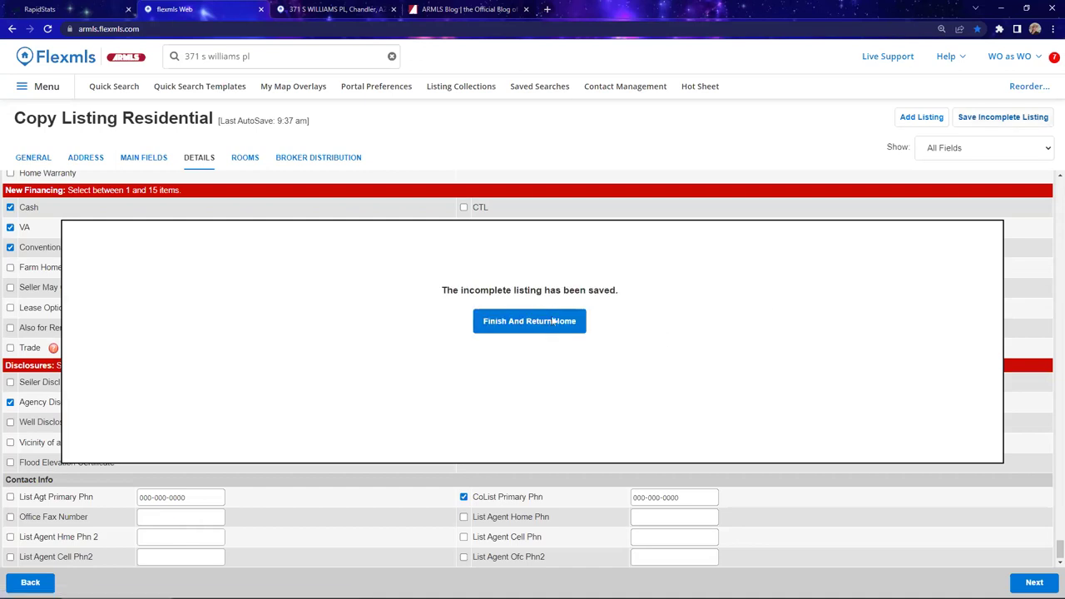
click(552, 321)
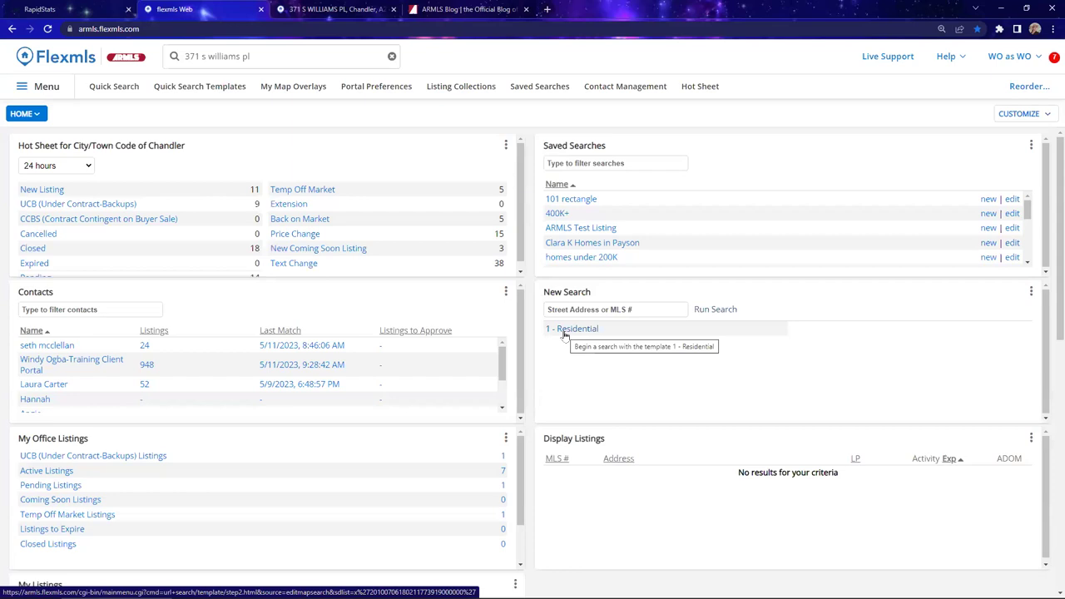
click(35, 89)
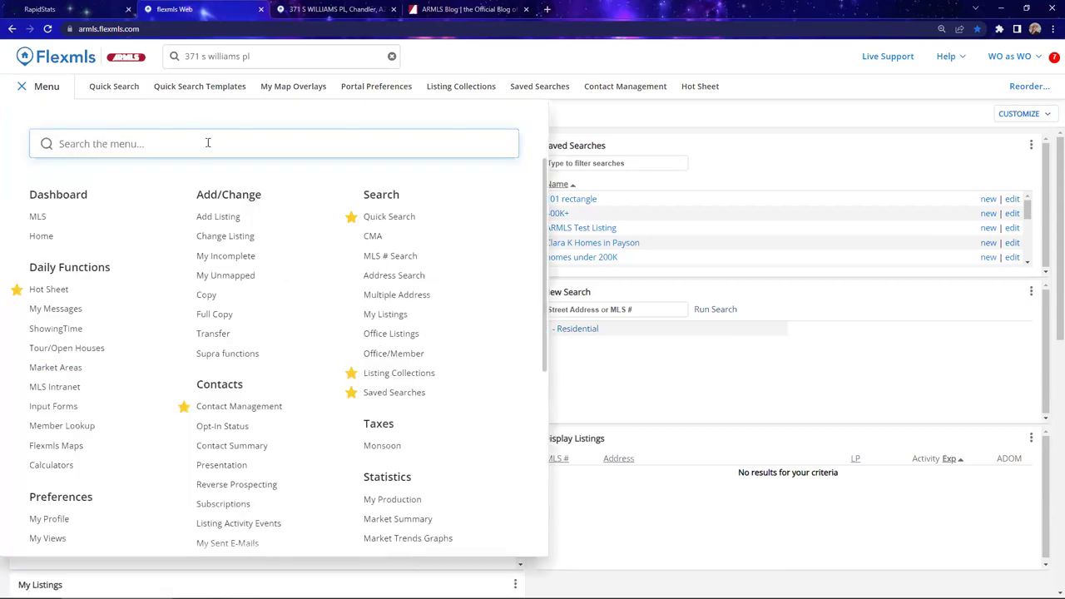
click(221, 258)
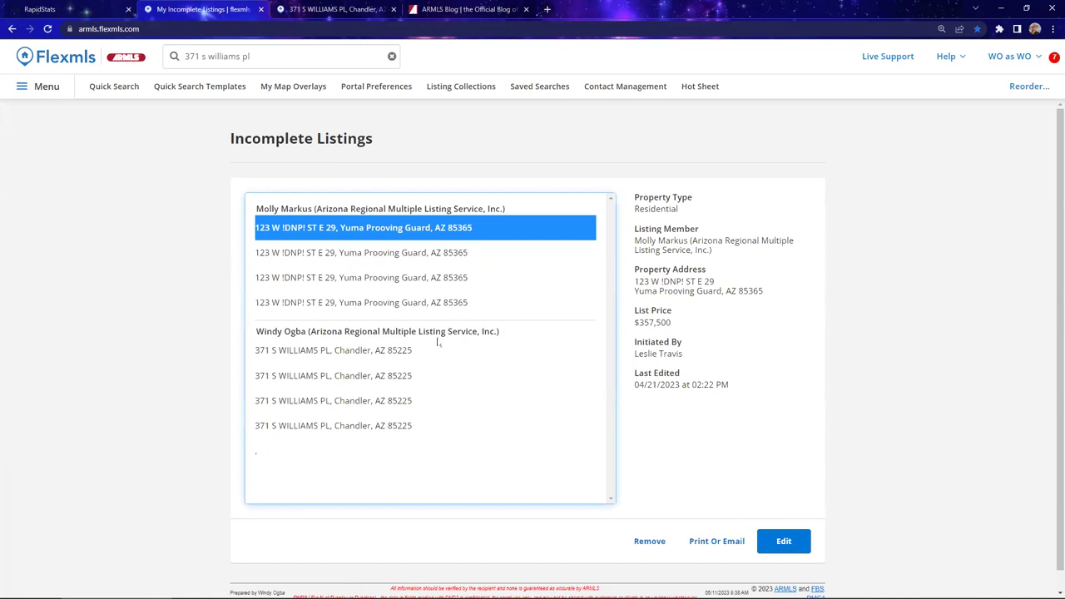
click(377, 425)
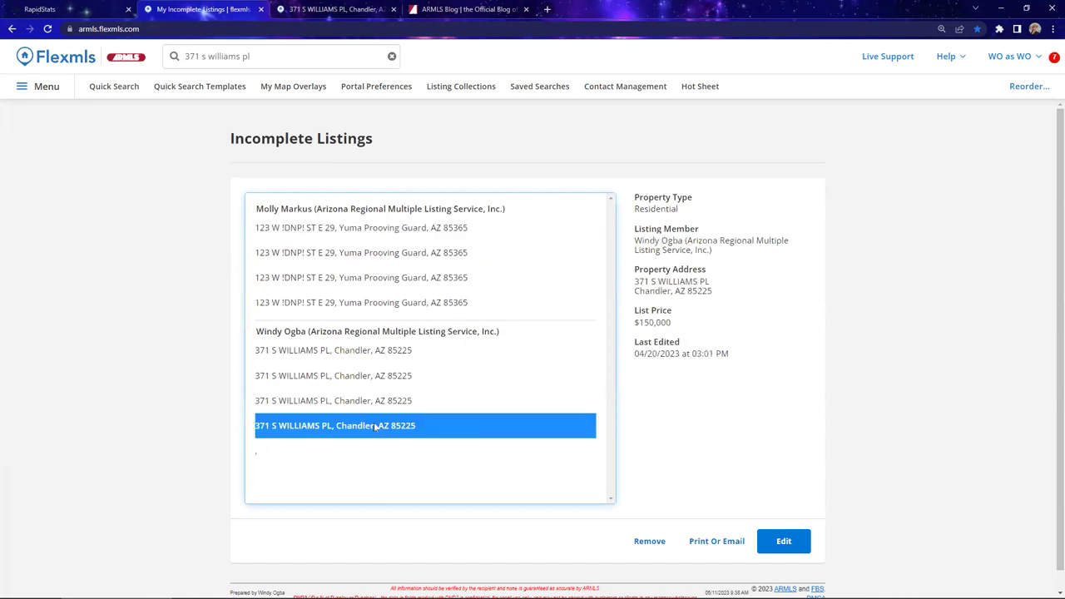
click(357, 407)
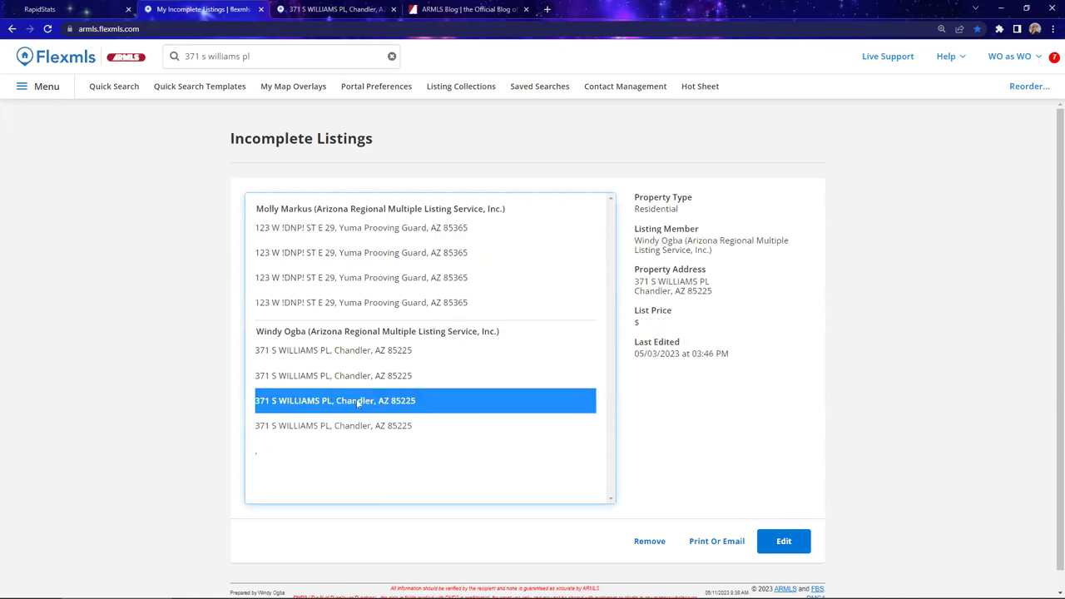
click(357, 381)
click(352, 353)
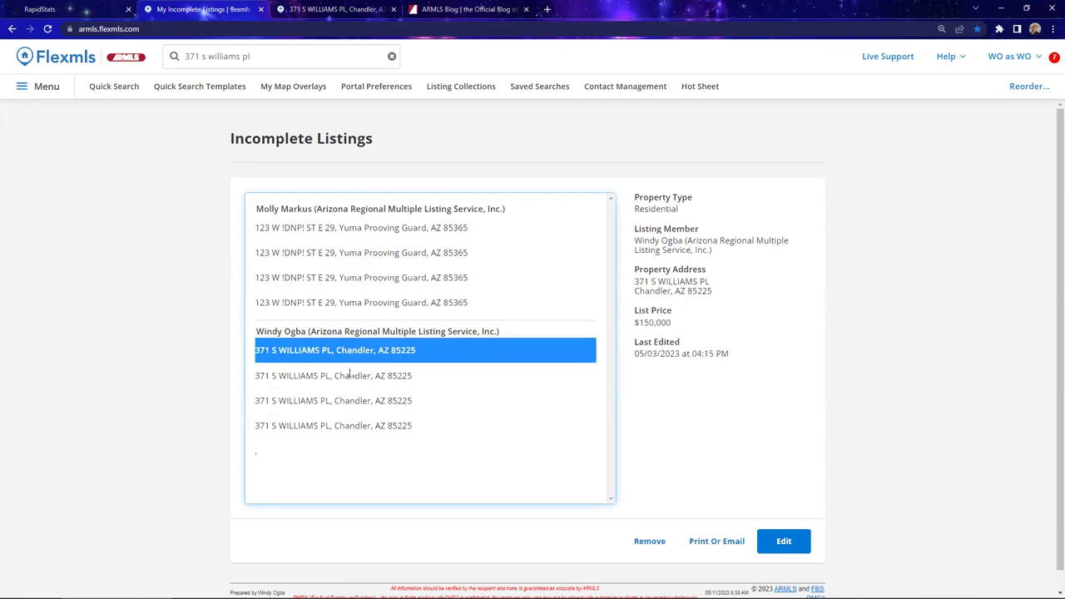
click(351, 375)
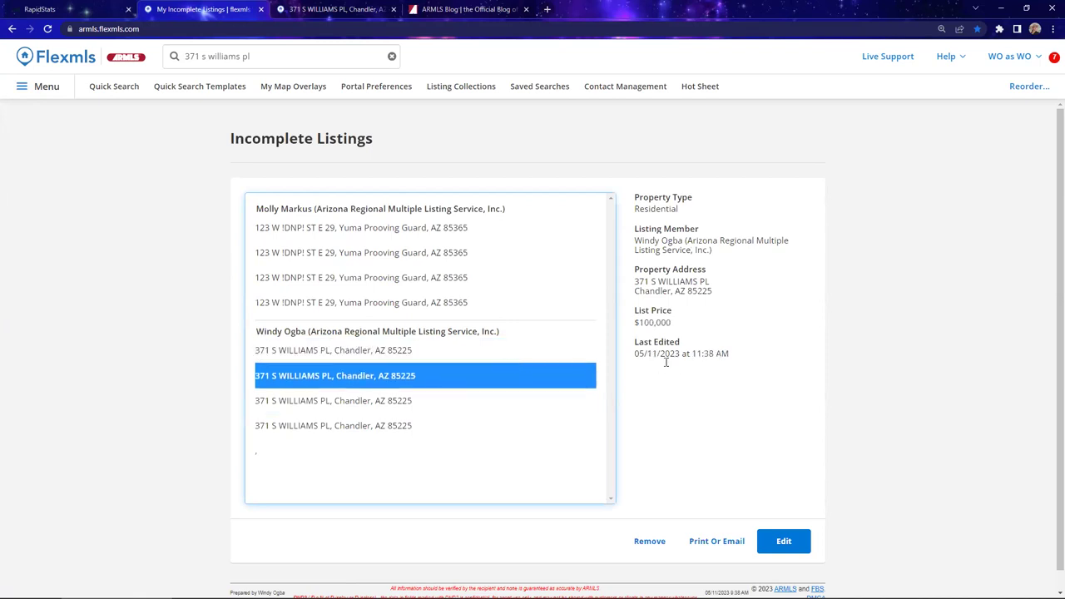
click(779, 542)
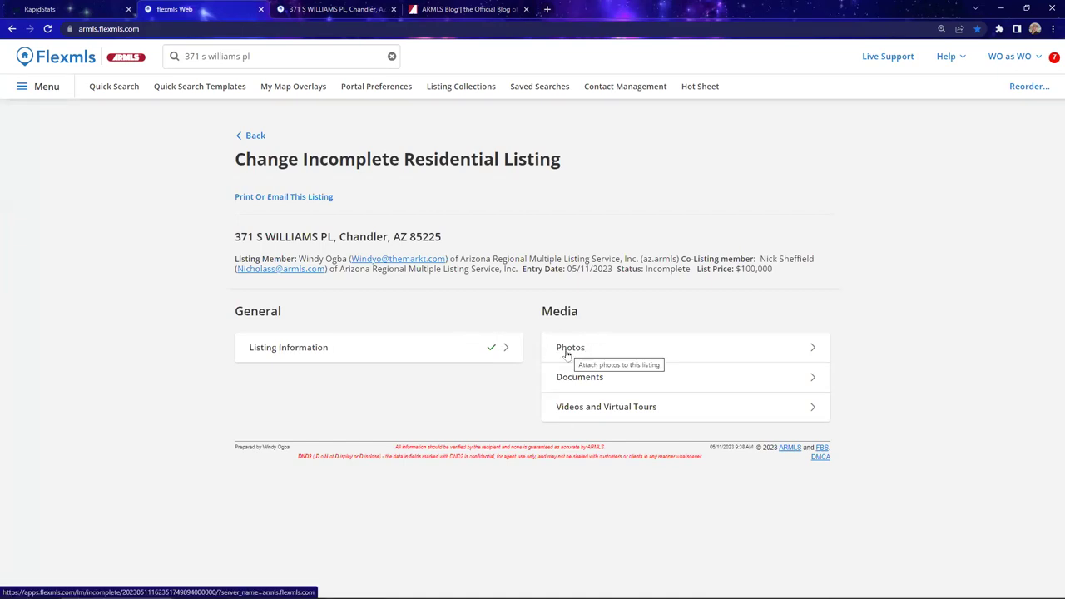
click(814, 348)
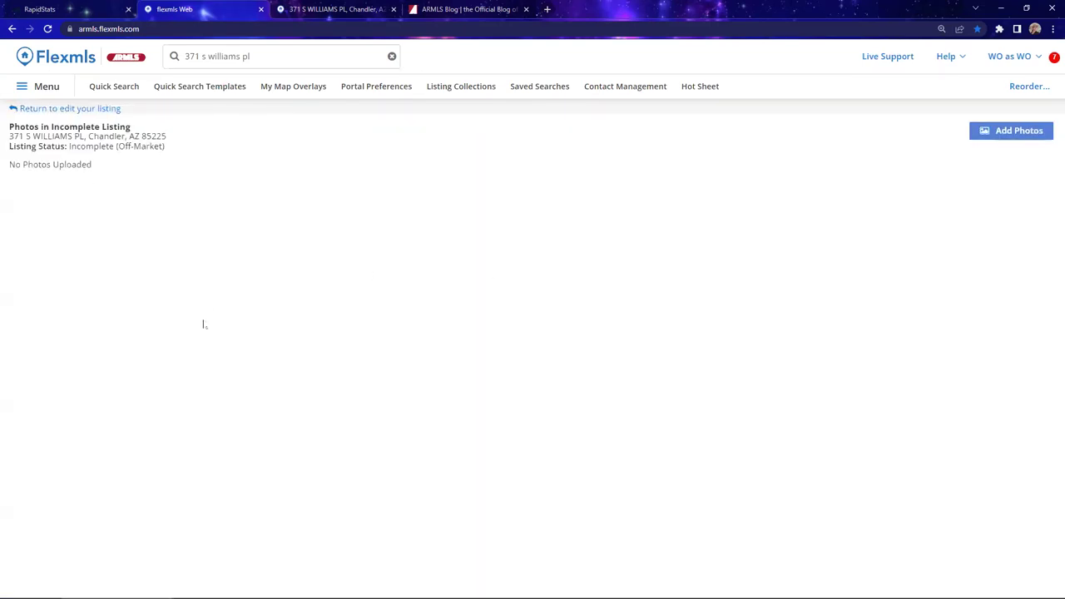
Upload dt chandler 3, WI Blog Bonus Room and the pool photo from Desktop > In-Person Classes > Adding a Listing Photos
click(1021, 132)
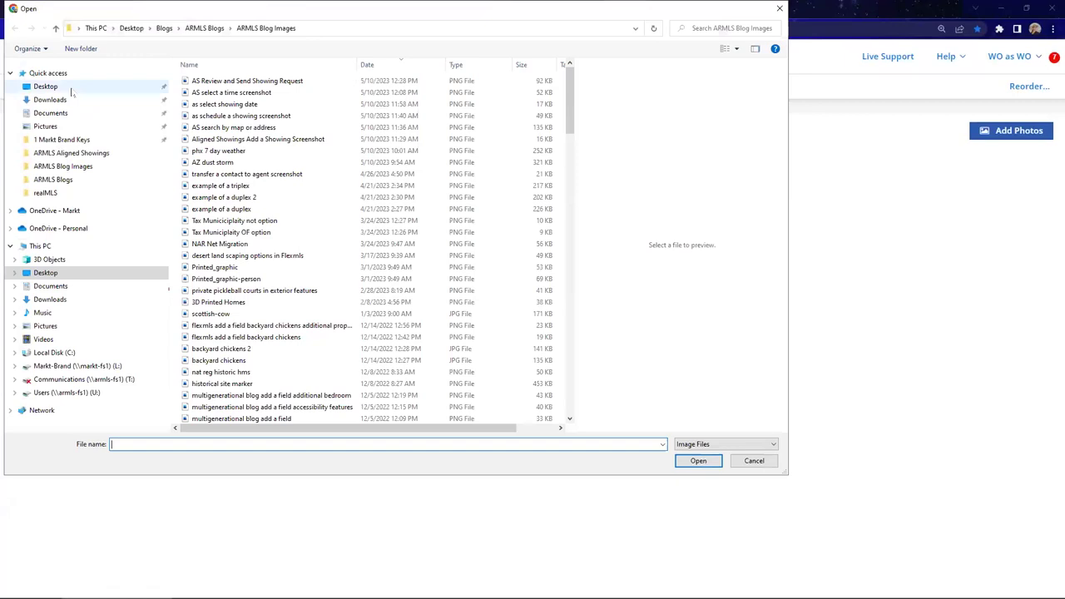
click(71, 87)
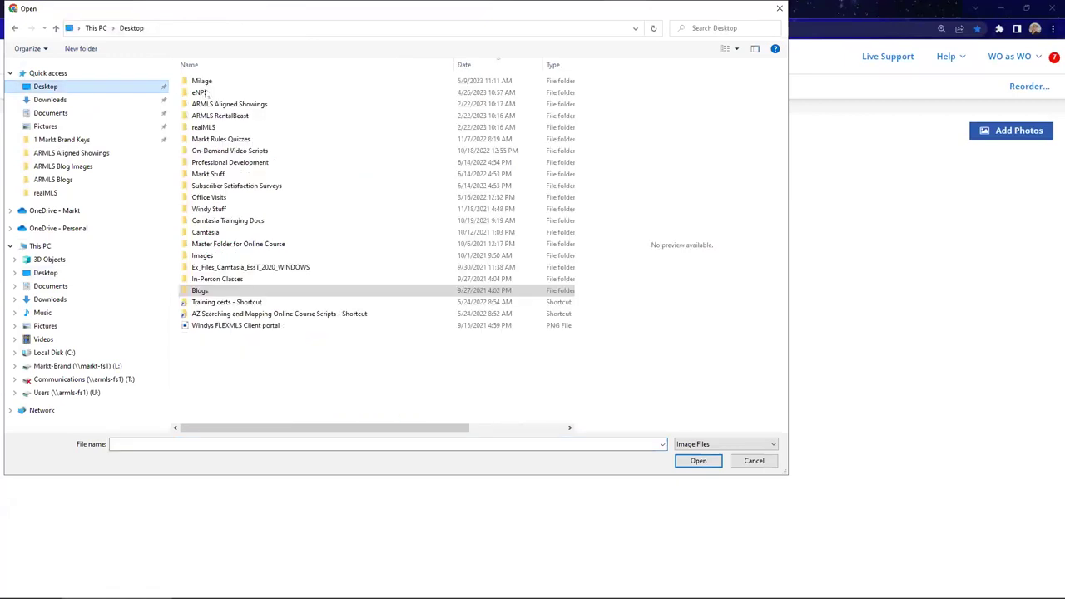
double_click(217, 278)
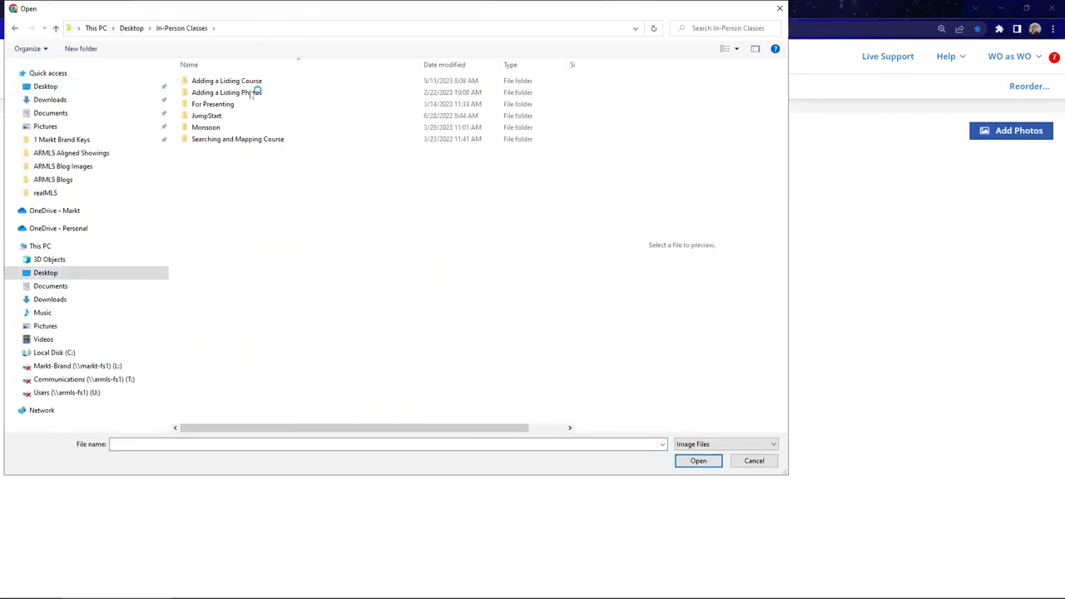
double_click(221, 93)
click(232, 105)
ctrl+click(277, 166)
ctrl+click(333, 172)
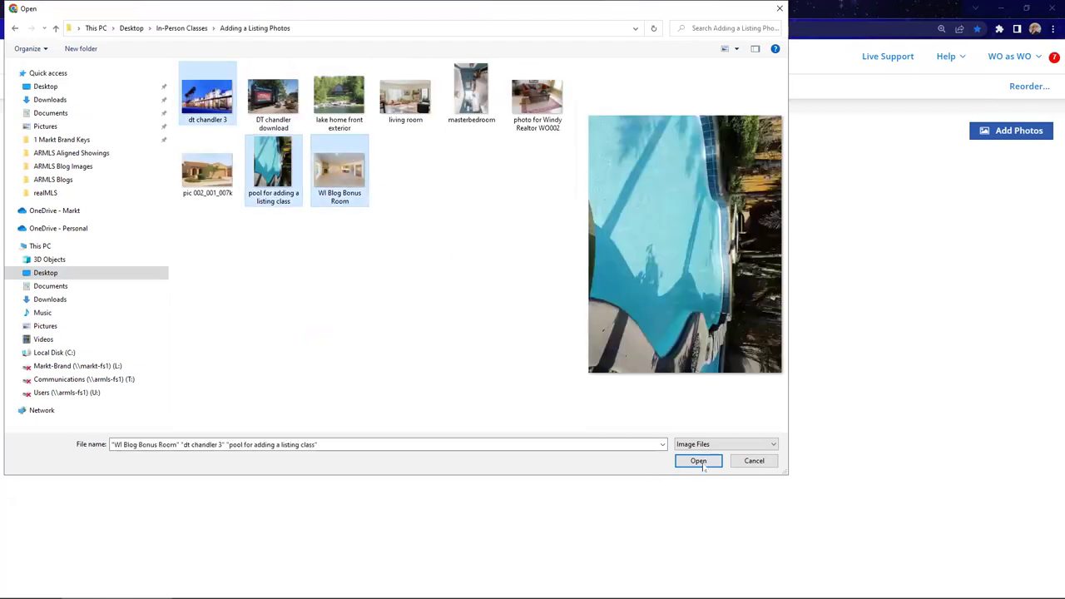
click(702, 464)
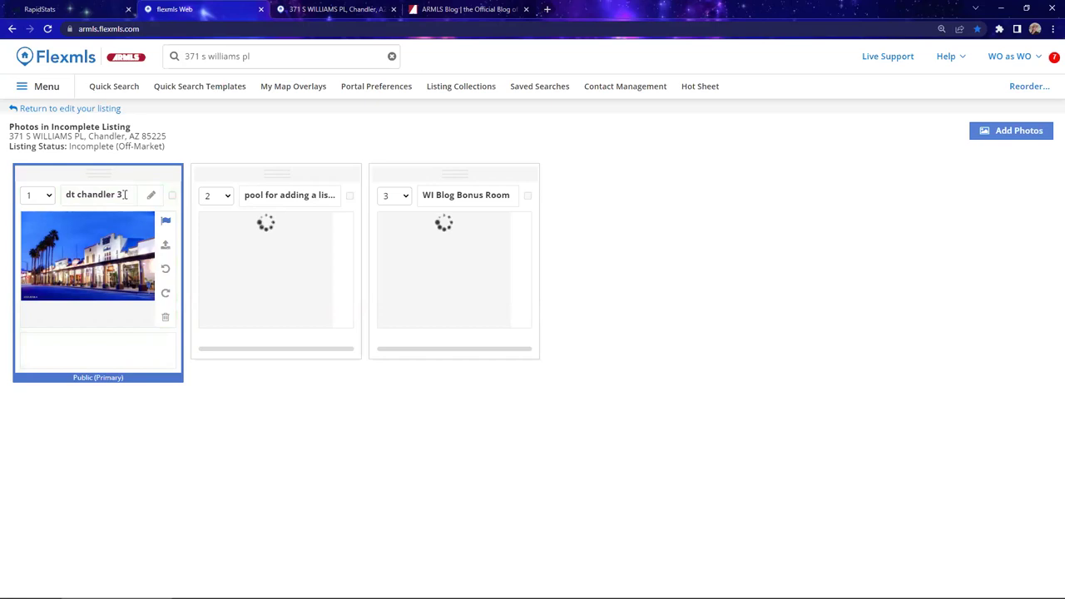
Click into photo 1's title and caption, then flag the pool photo as primary
click(83, 217)
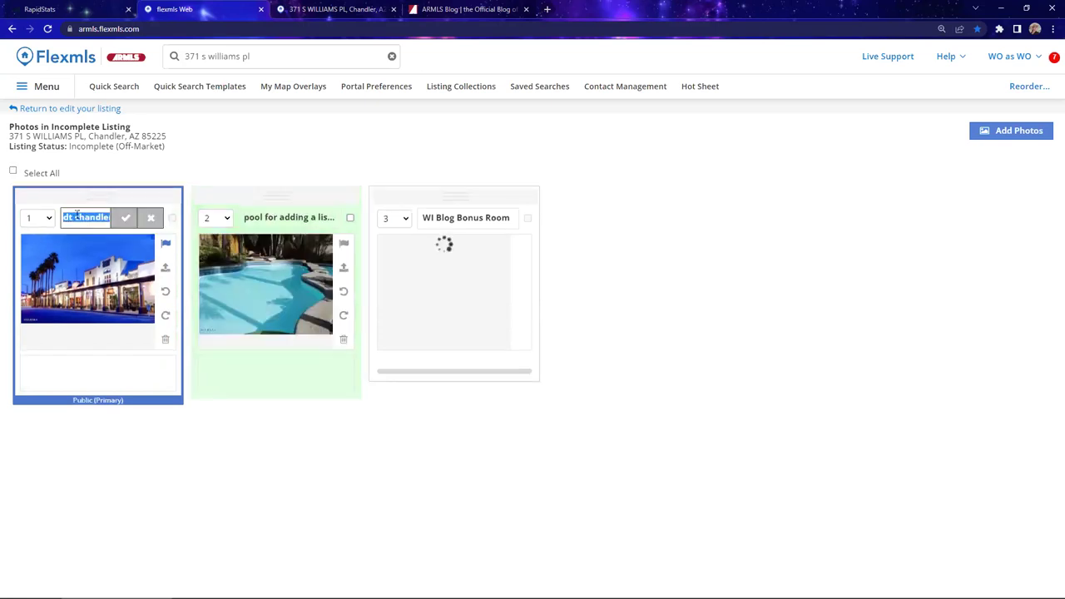
click(70, 377)
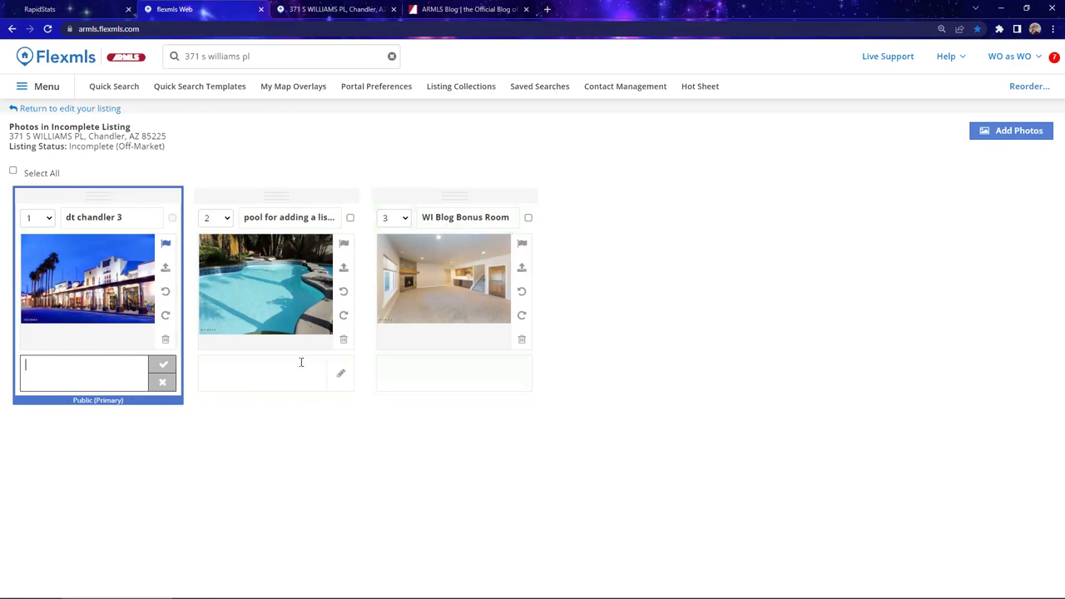
click(344, 245)
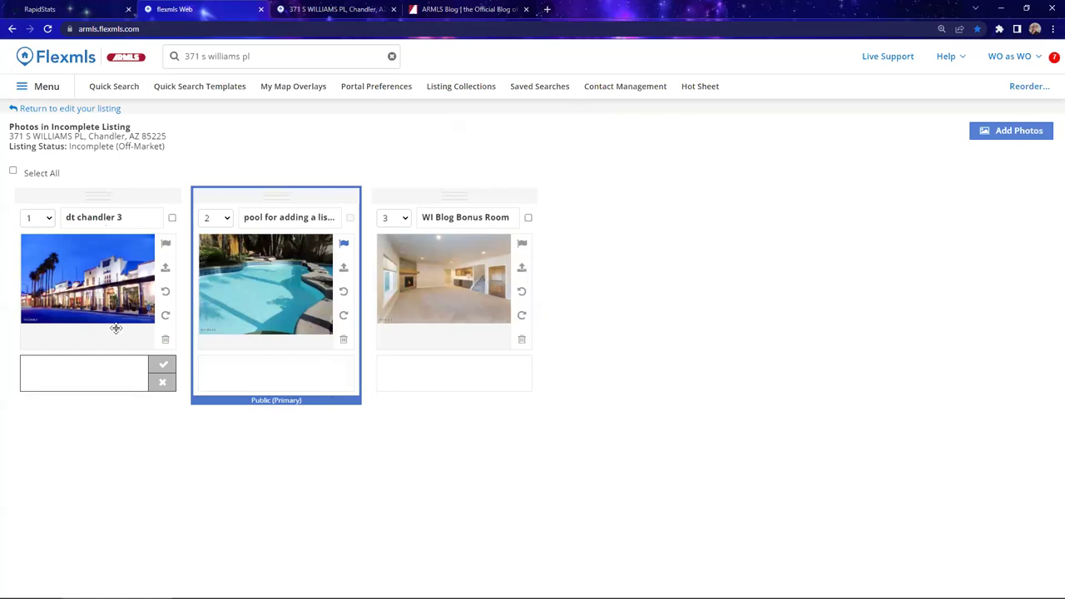
Drag the pool photo after WI Blog Bonus Room, keeping the bonus room in position 2
mouse_move(290, 194)
mouse_down()
mouse_move(592, 190)
mouse_move(274, 195)
mouse_move(295, 195)
mouse_up()
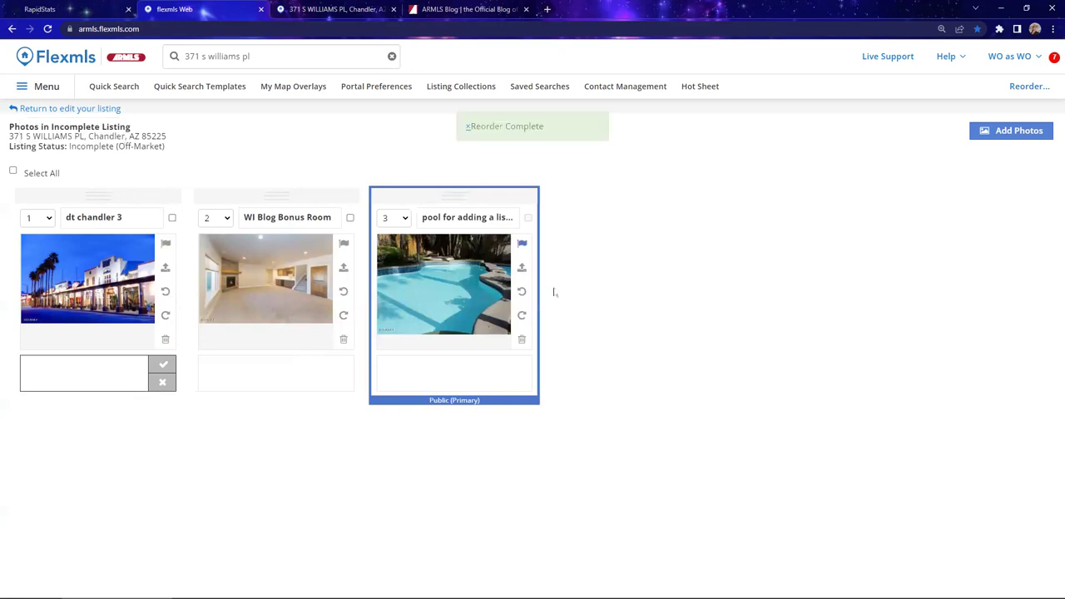
click(228, 221)
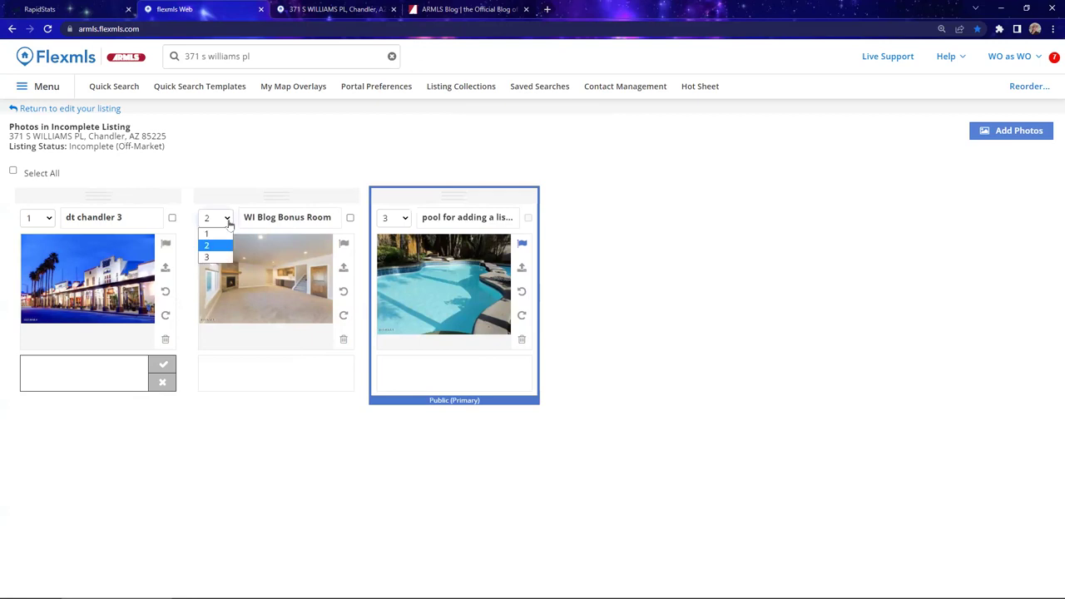
click(228, 220)
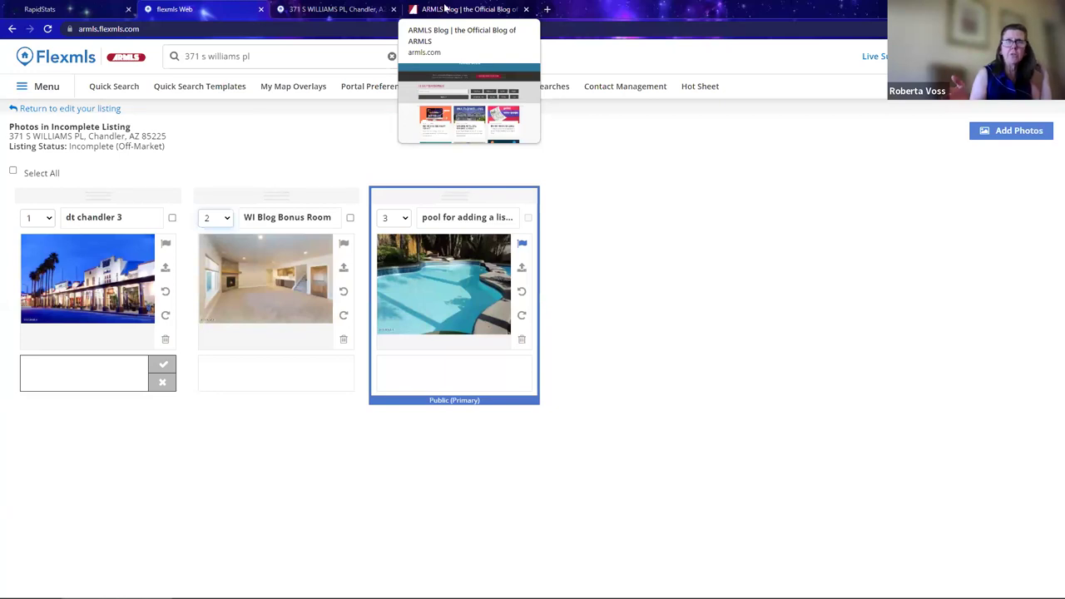
From the ARMLS Blog's RULES menu, open the Rules & Regulations PDF
click(466, 9)
scroll(807, 60, up, 3)
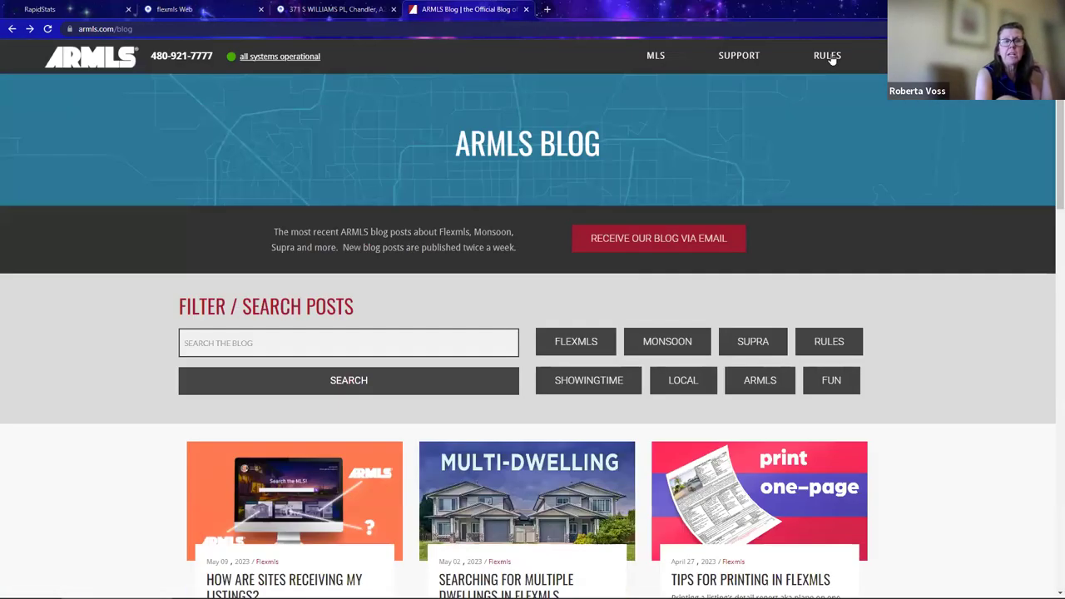
mouse_move(828, 58)
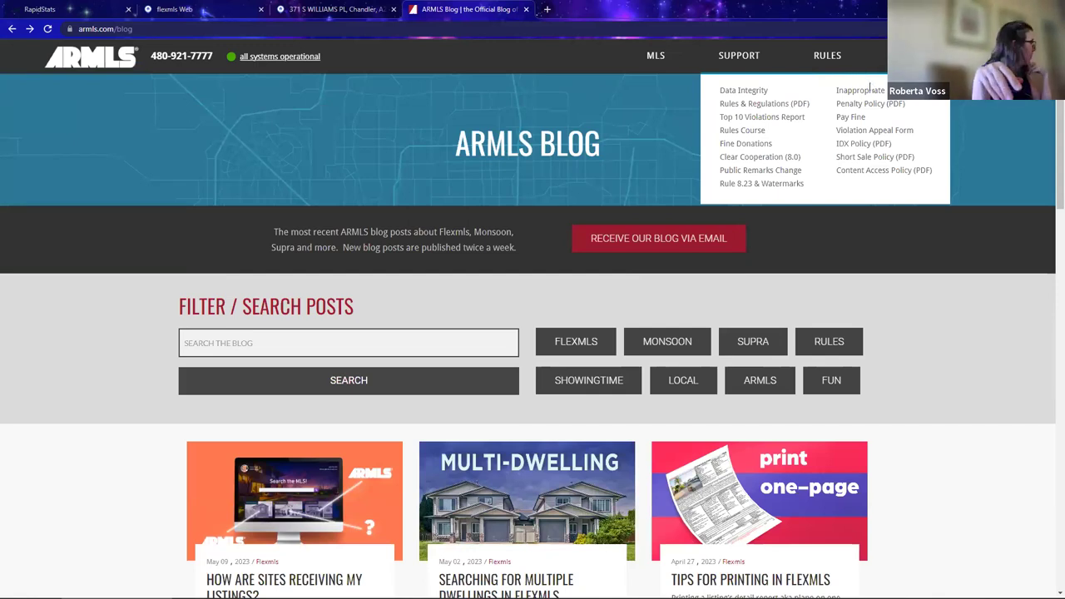
click(759, 104)
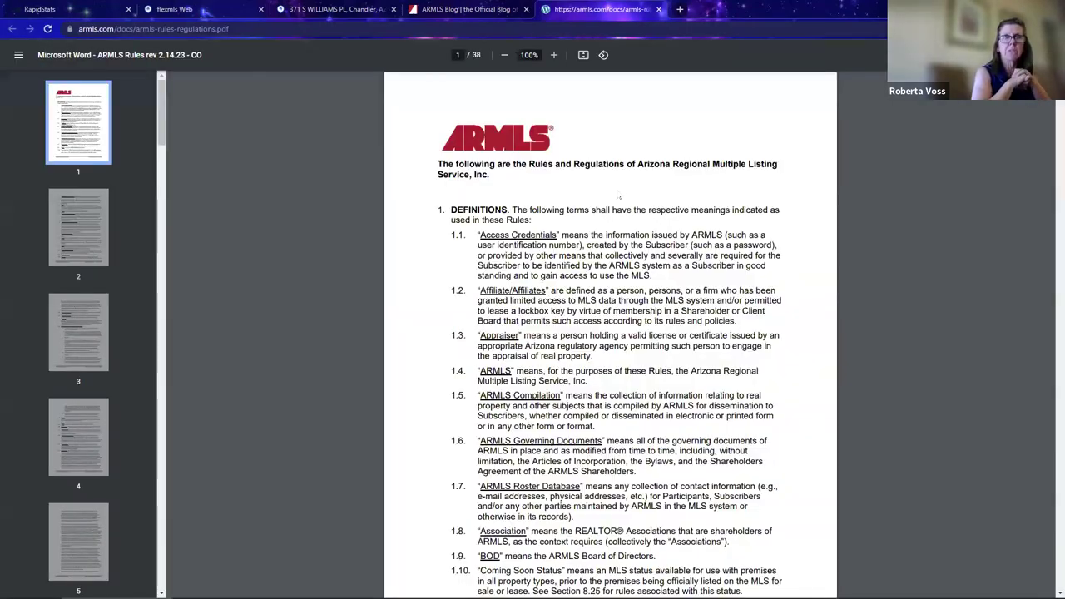
Search the rules PDF for 'photo' and advance to section 8.24 Photo Requirements on page 22
key(ctrl+f)
text(pho)
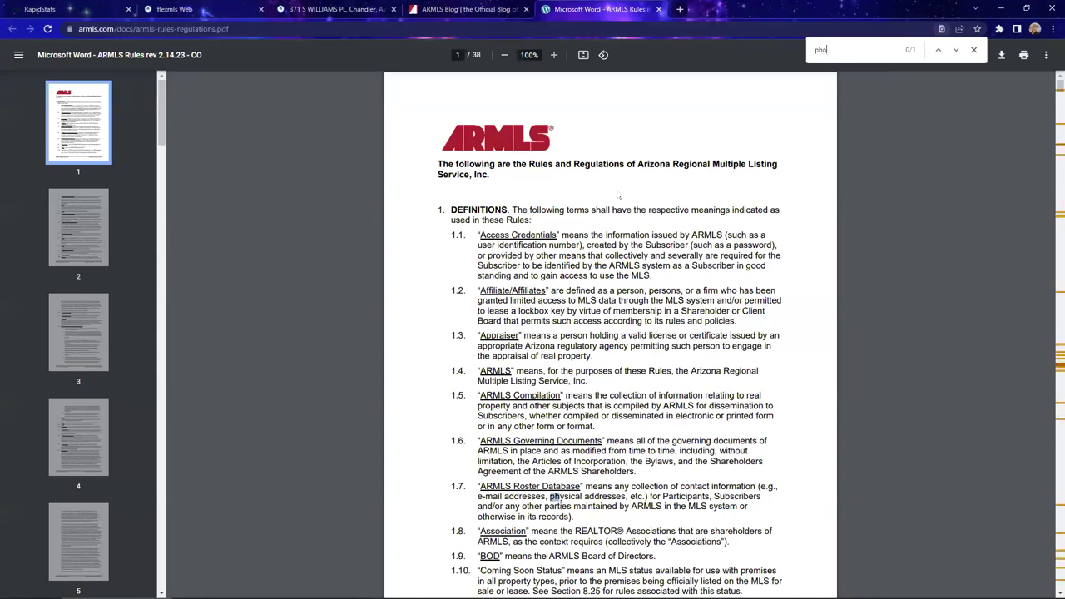
text(to)
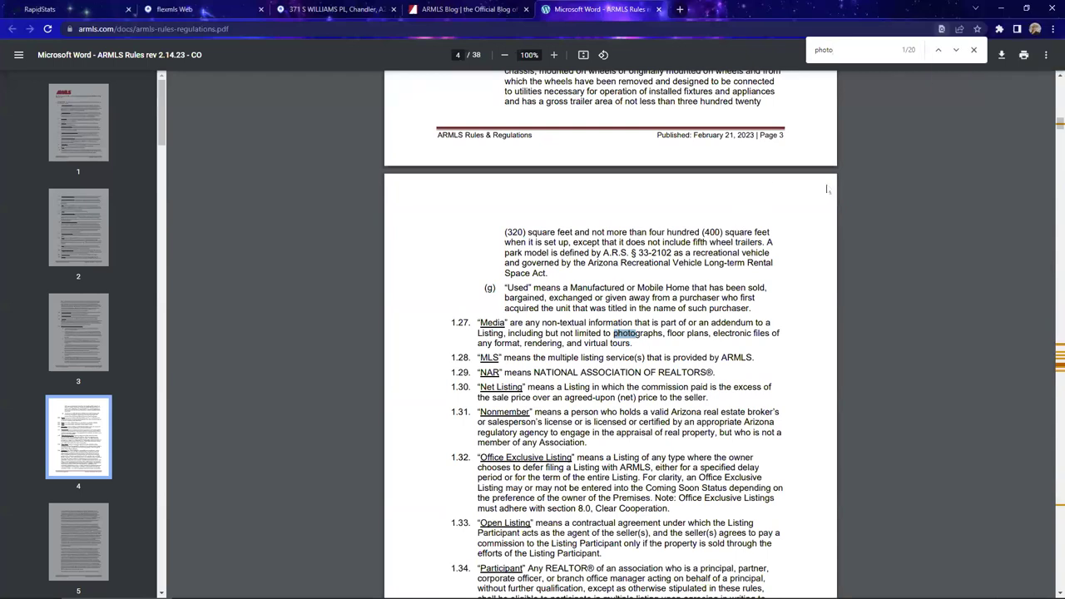
click(955, 51)
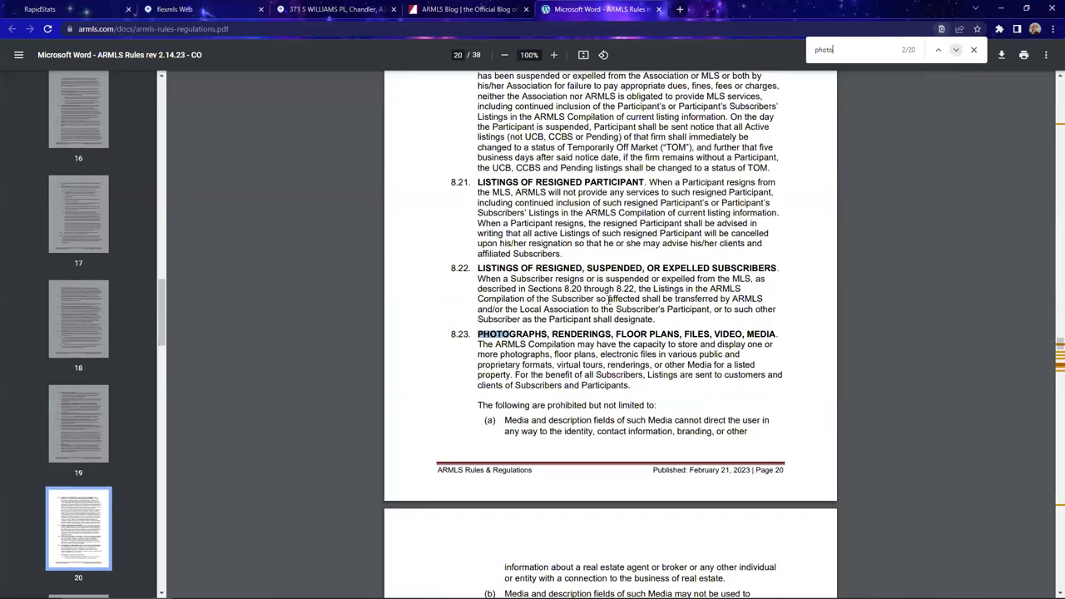
click(954, 53)
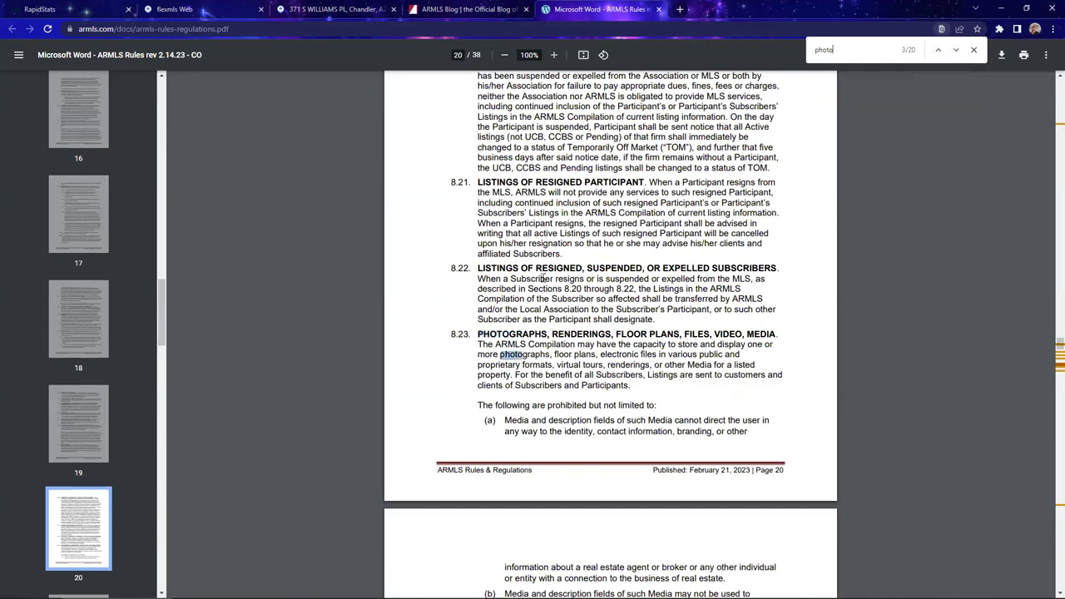
scroll(542, 277, down, 3)
scroll(543, 278, down, 6)
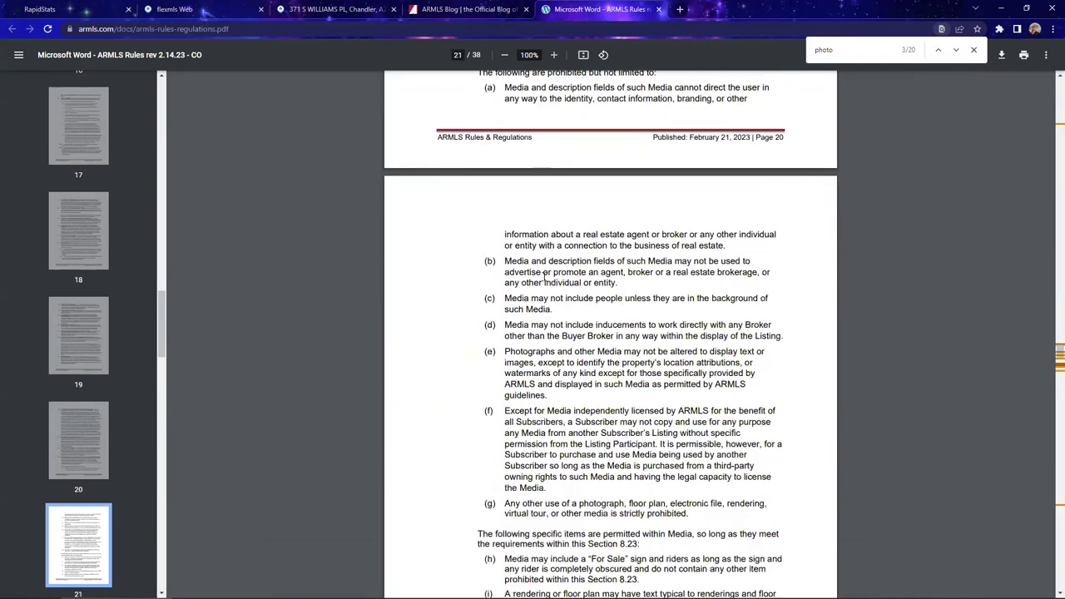
scroll(545, 278, down, 8)
scroll(545, 277, down, 6)
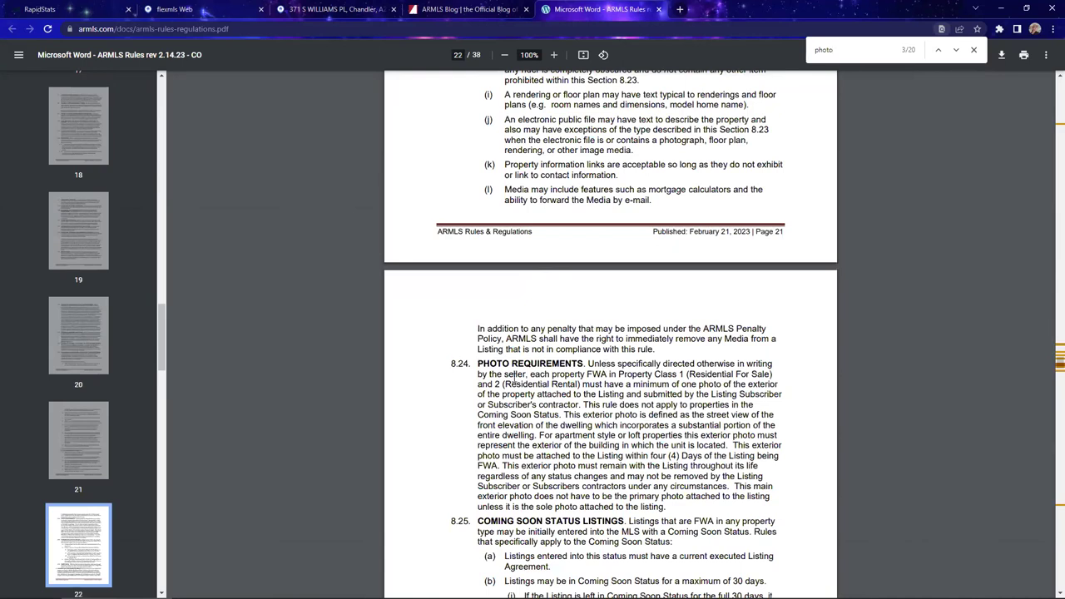
Highlight section 8.24's rule that the exterior photo must remain, then go back to the ARMLS Blog
scroll(556, 366, down, 2)
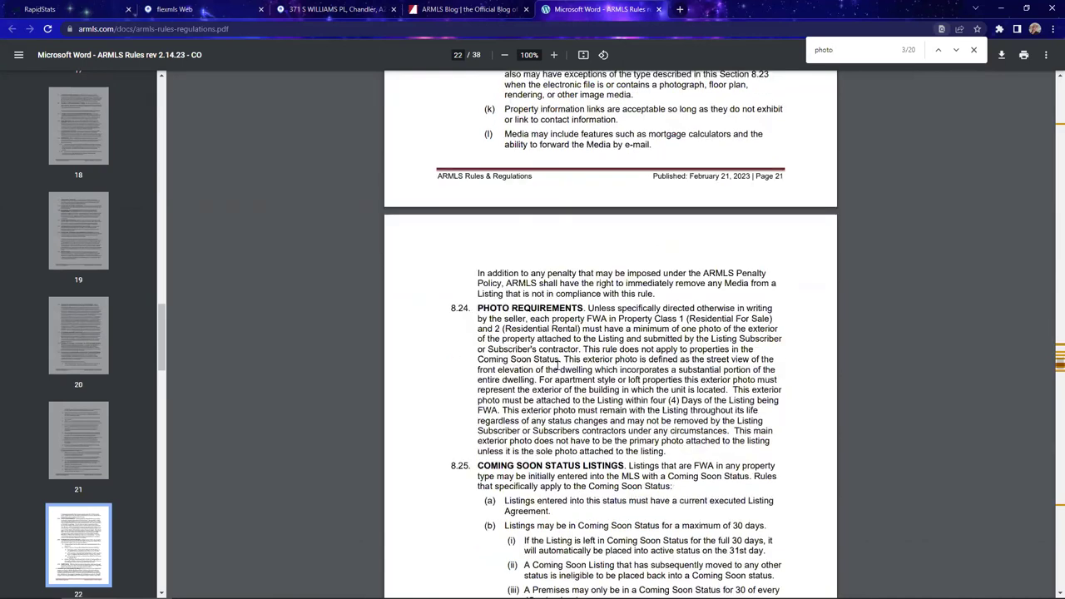
drag(504, 410, 764, 441)
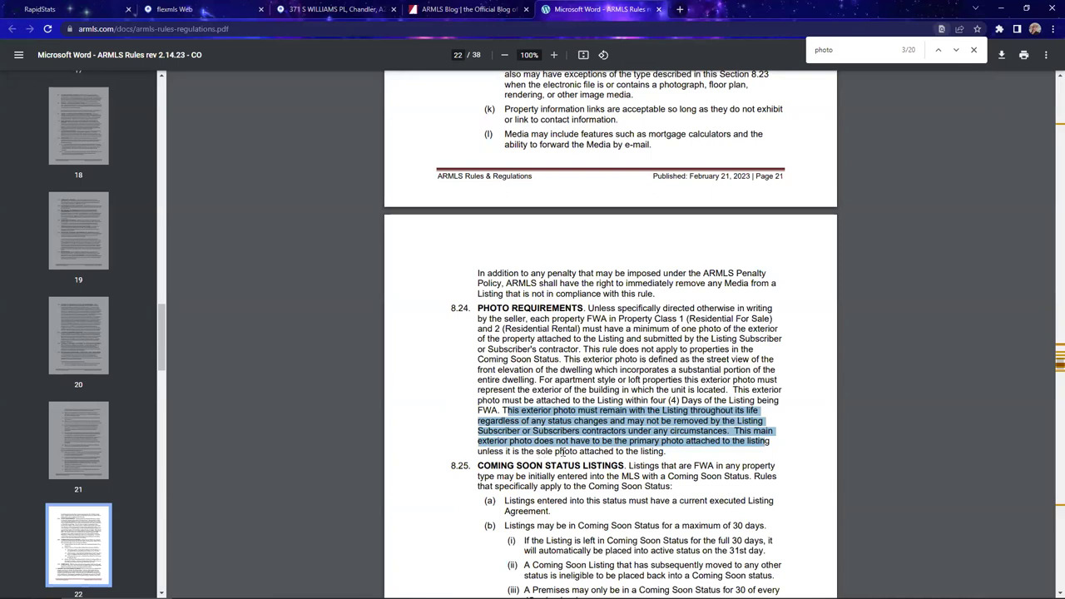
click(563, 451)
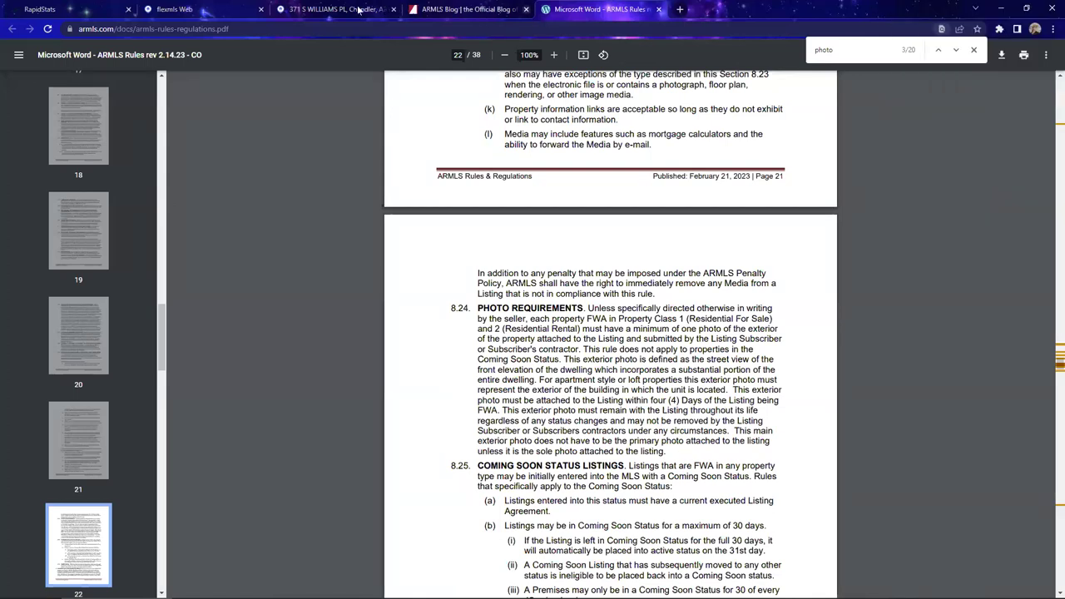
key(ctrl+shift+Tab)
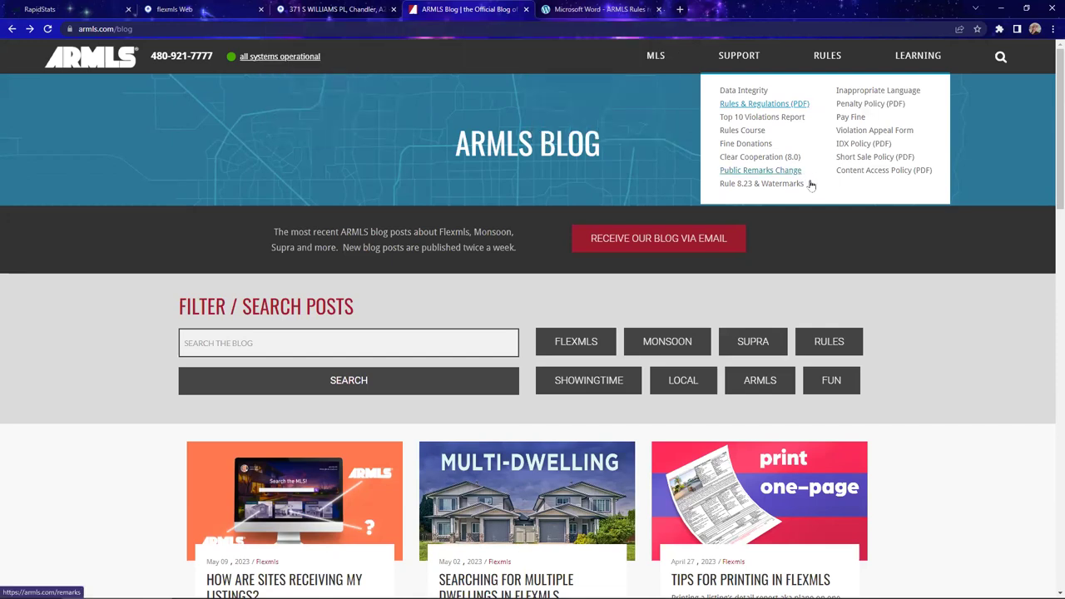
click(730, 171)
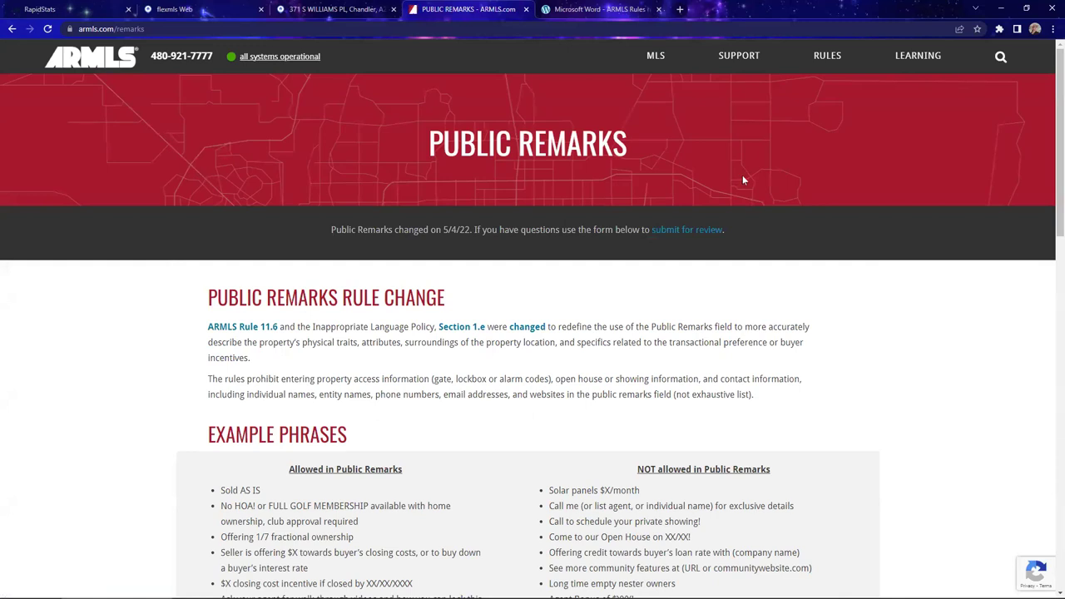
scroll(743, 180, down, 1)
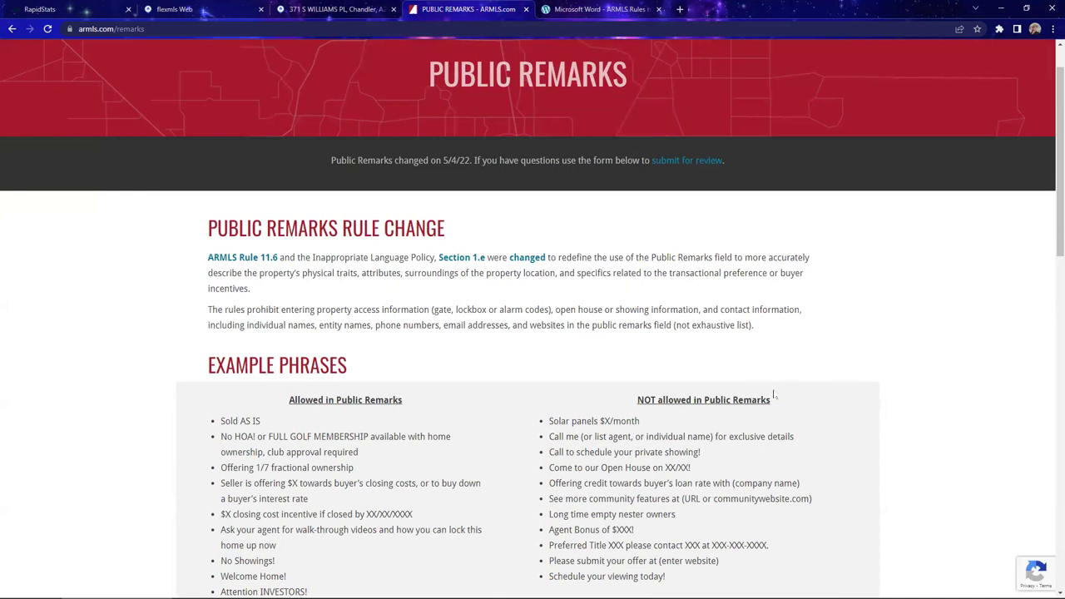
scroll(477, 338, down, 2)
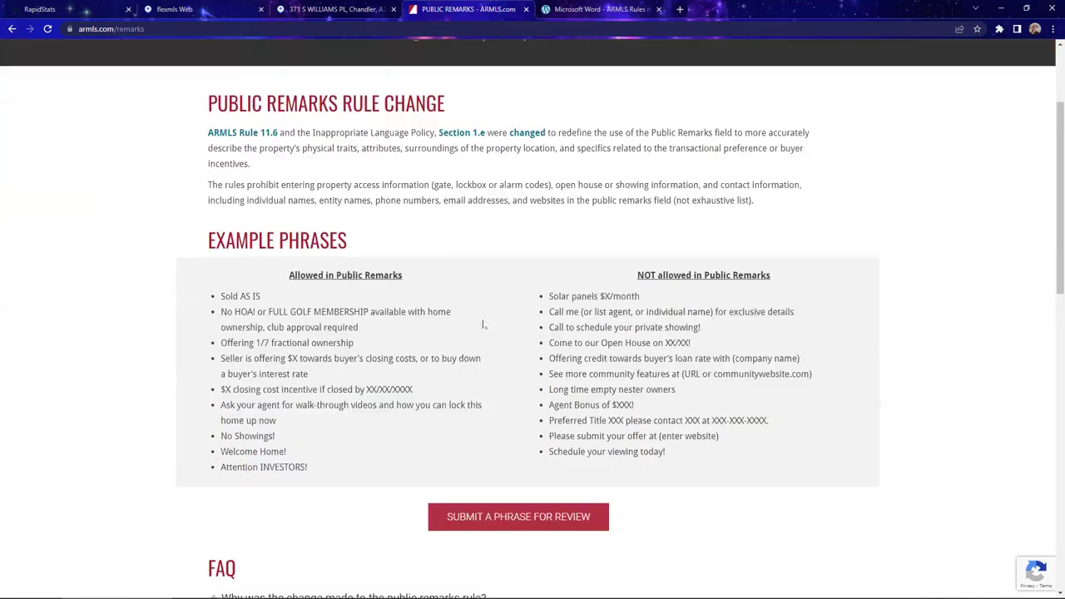
scroll(483, 323, down, 2)
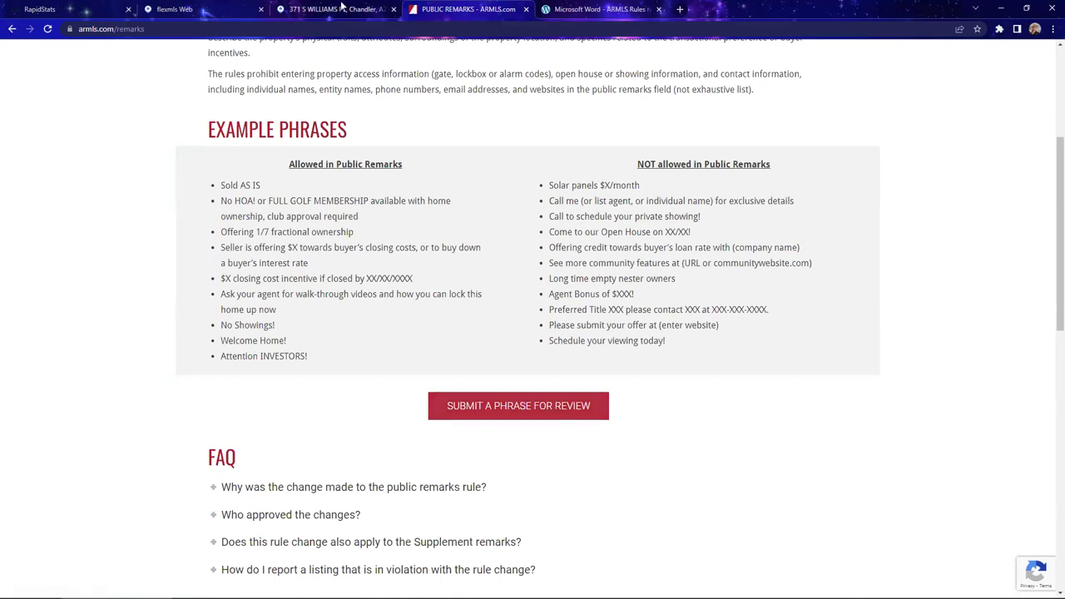
key(ctrl+shift+Tab)
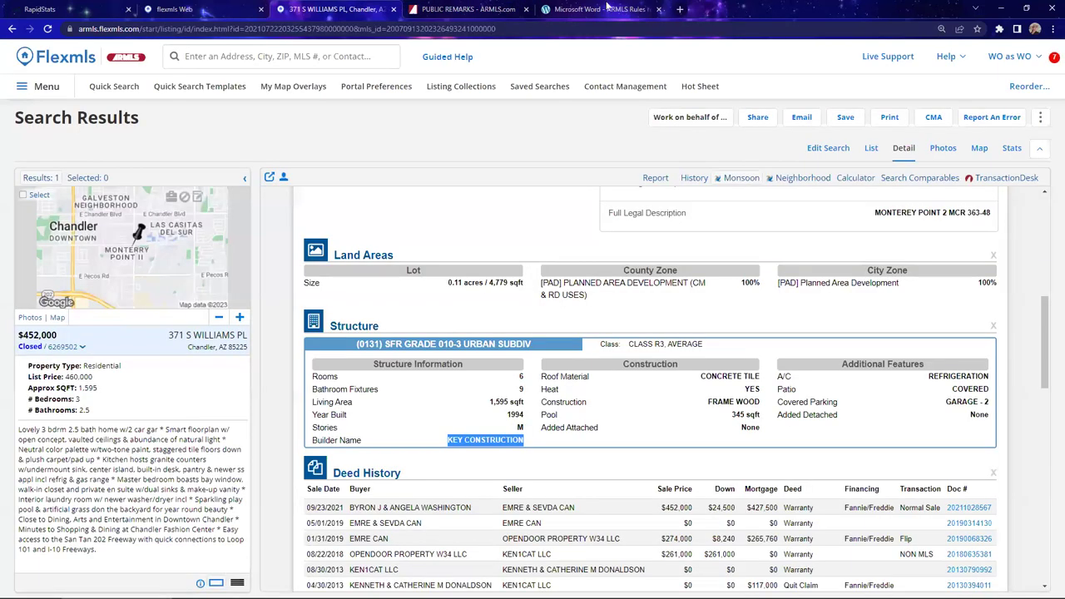
key(ctrl+Tab)
key(ctrl+Tab)
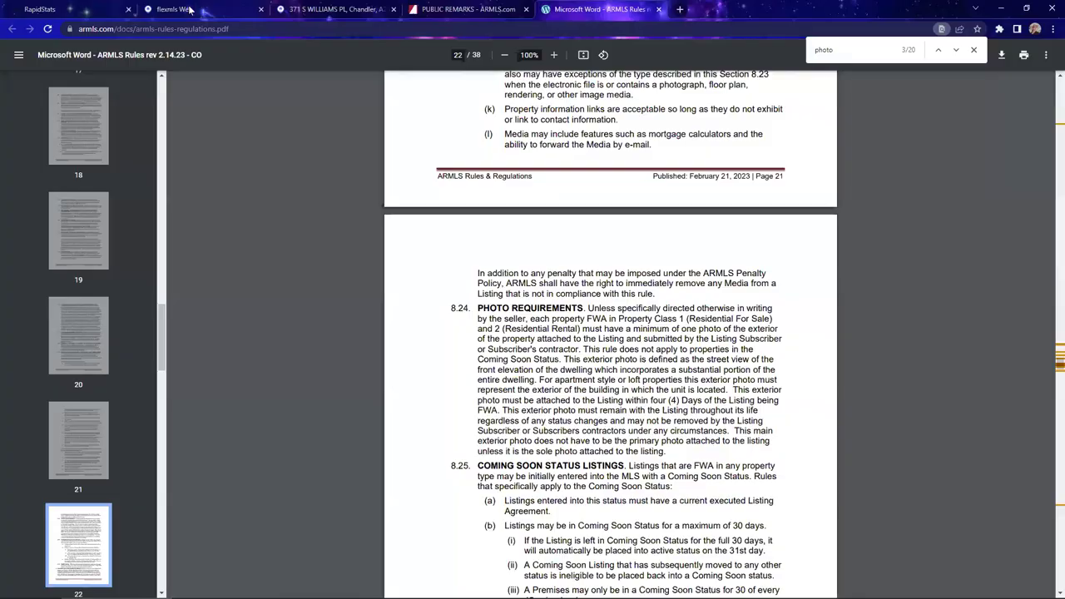
click(190, 9)
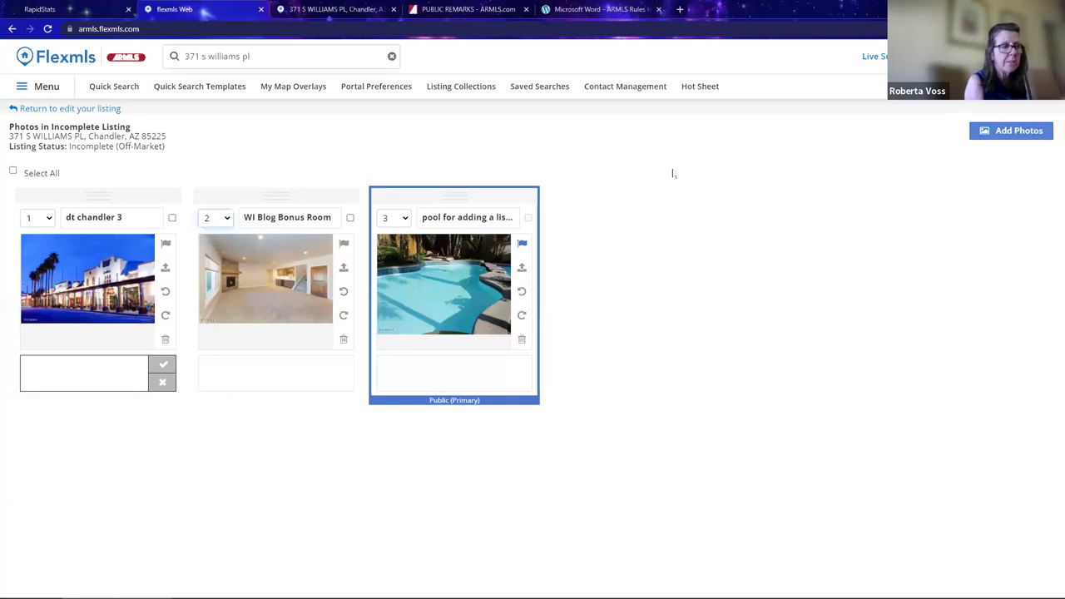
Reopen the incomplete listing's Listing Information on the MAIN FIELDS tab
click(55, 109)
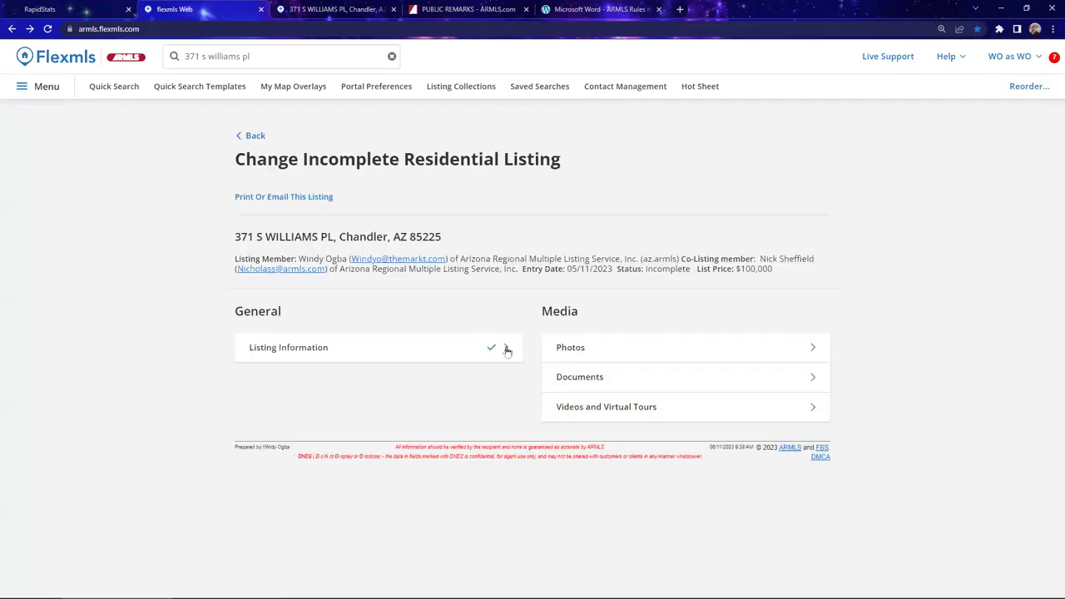
click(505, 349)
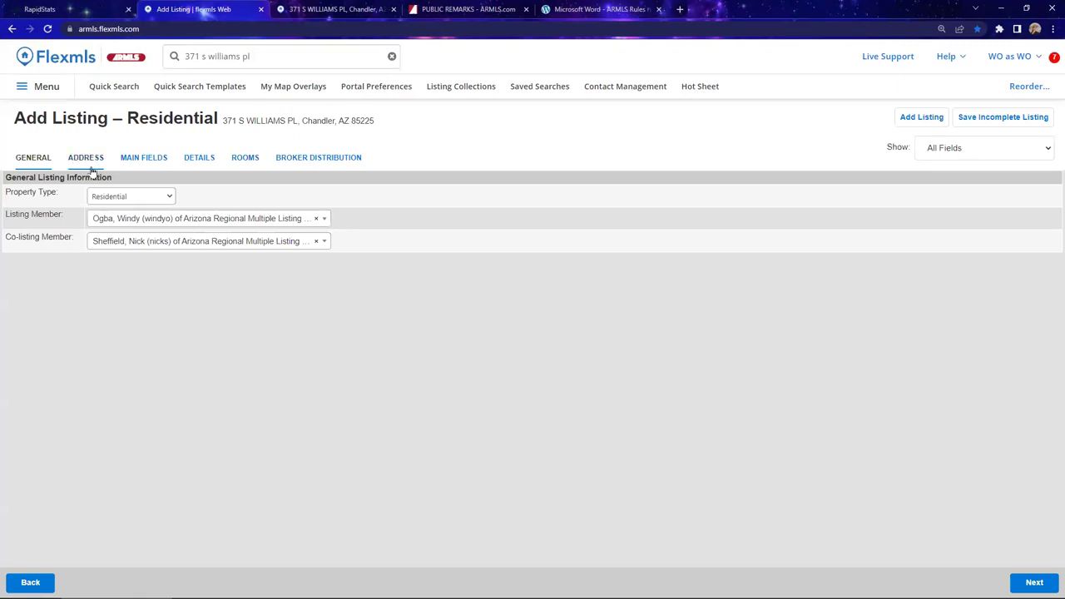
click(141, 159)
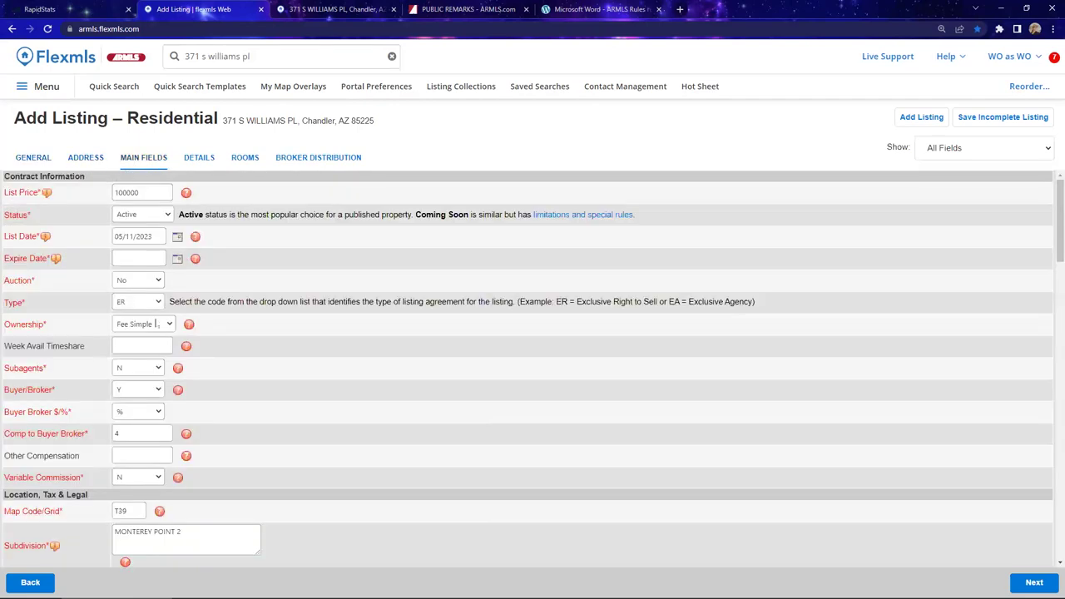
Scroll down to the remarks boxes and highlight the DND2 note under private remarks
scroll(155, 320, down, 10)
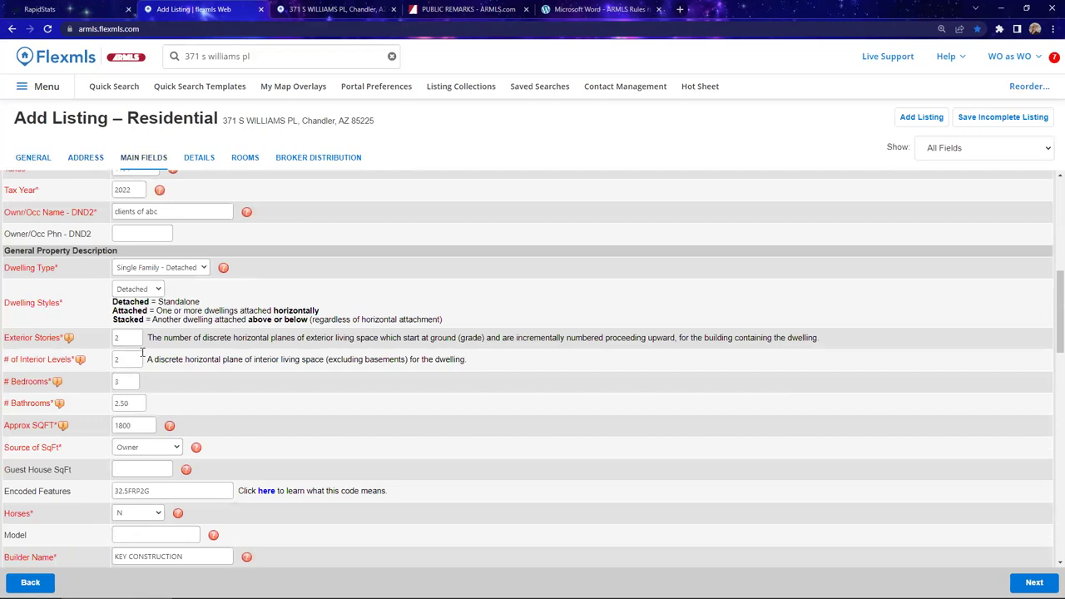
scroll(144, 352, down, 4)
scroll(143, 353, up, 15)
scroll(153, 288, down, 1)
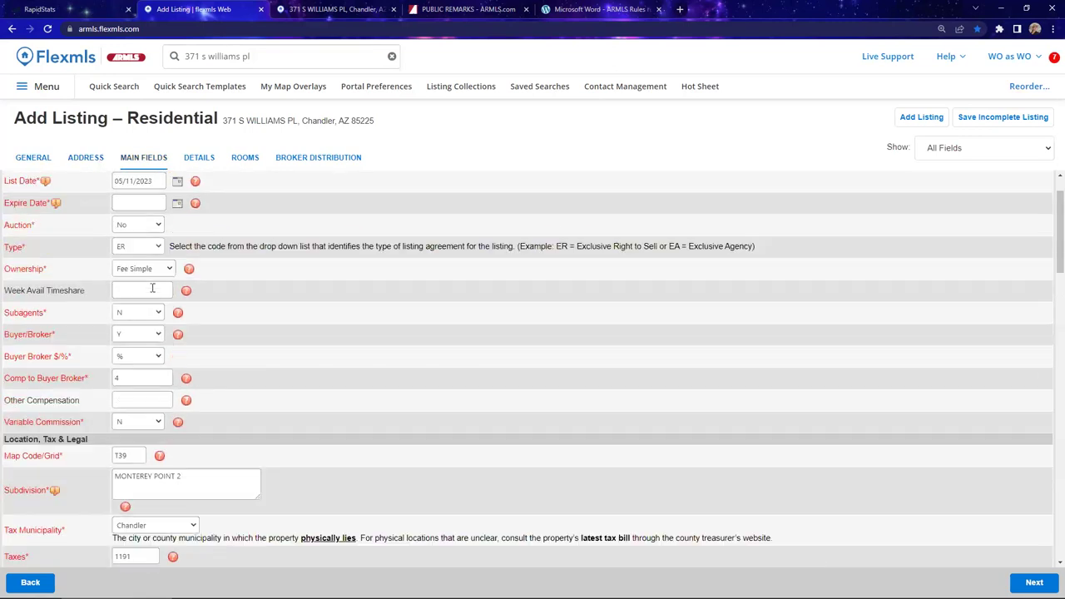
scroll(152, 288, down, 8)
scroll(153, 291, down, 6)
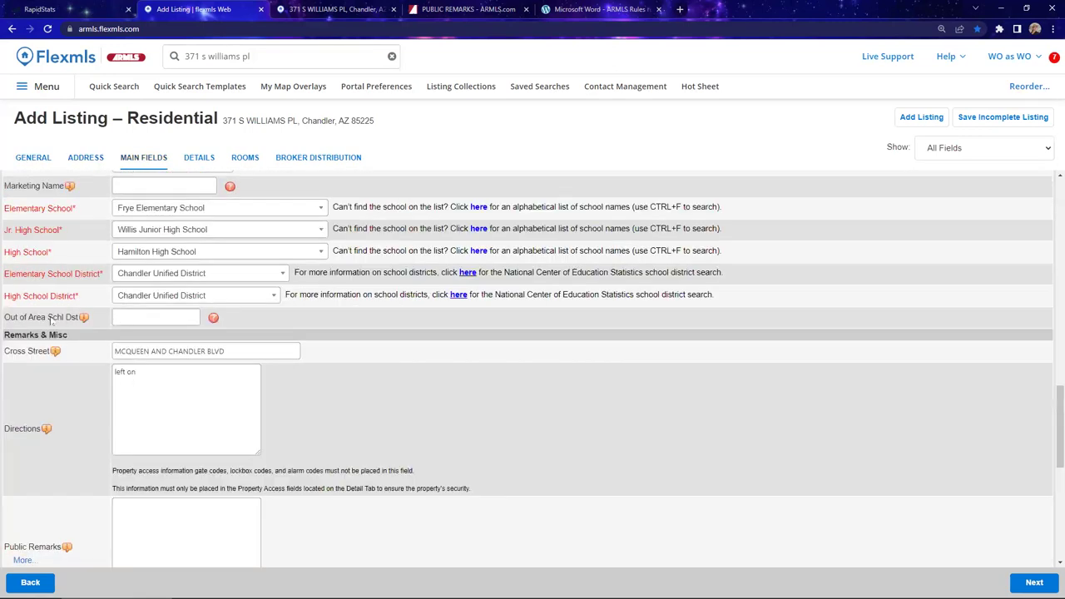
scroll(203, 423, down, 1)
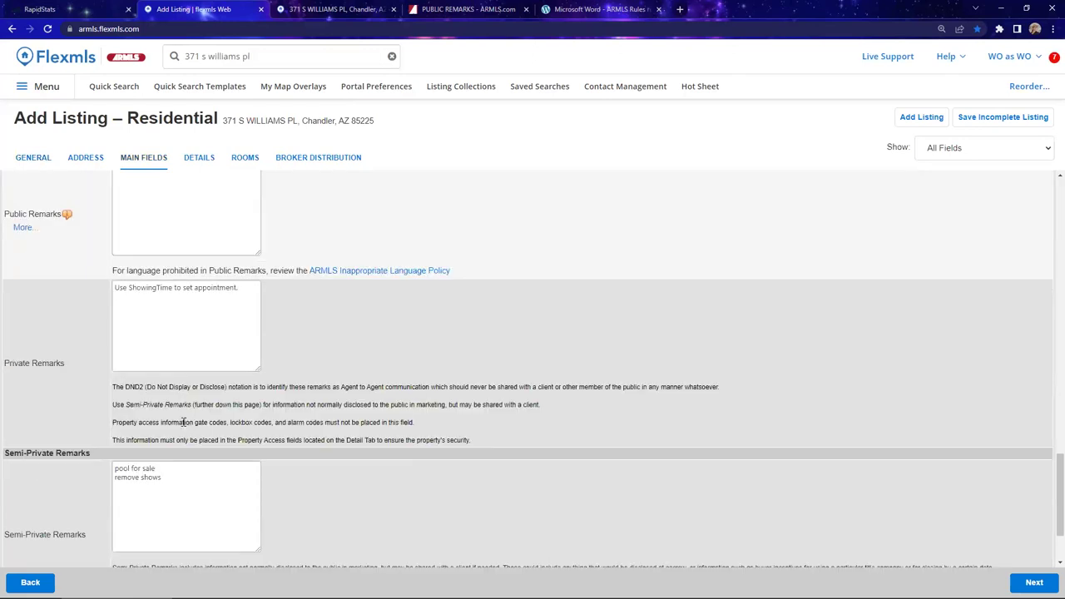
drag(92, 391, 506, 446)
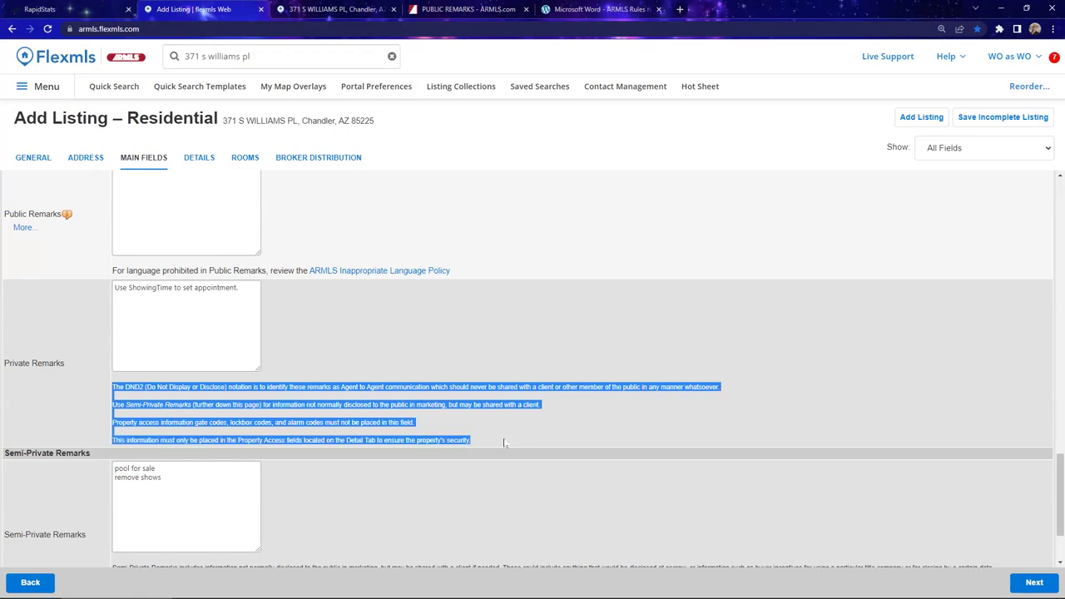
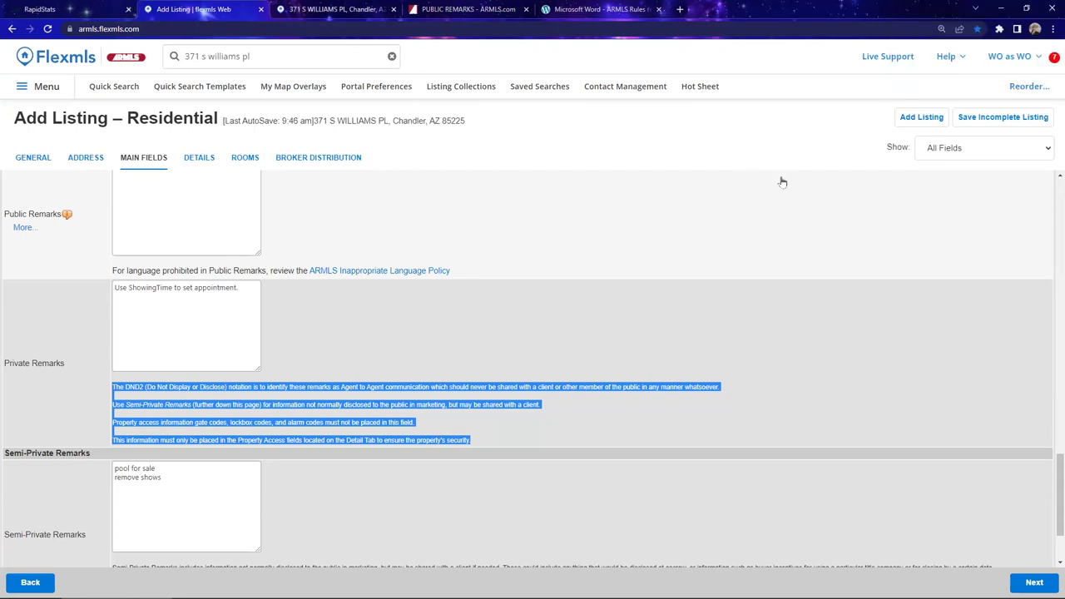
key(ctrl+Tab)
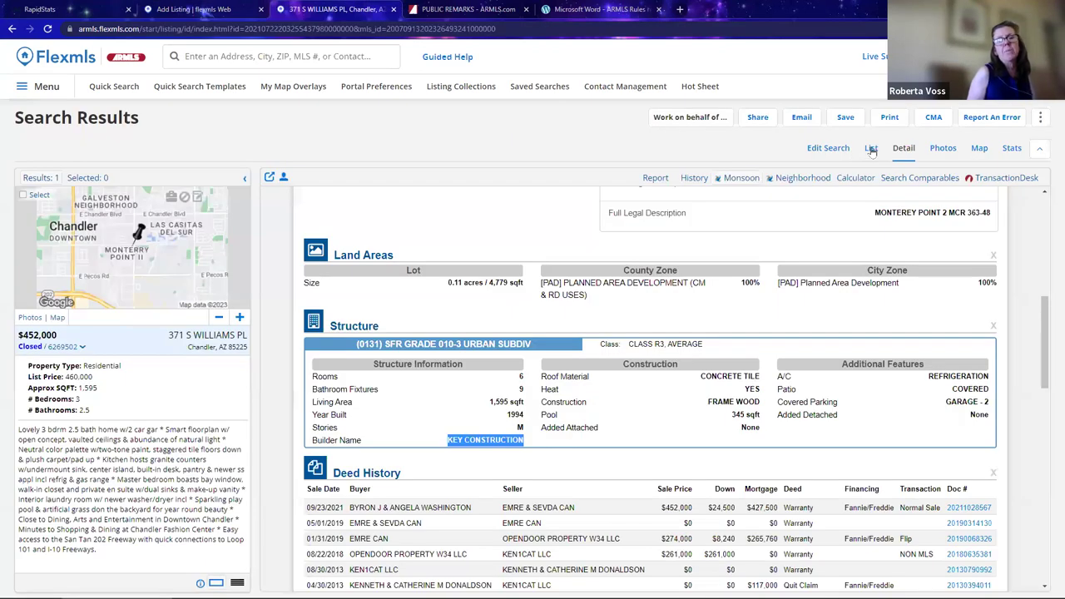
click(872, 149)
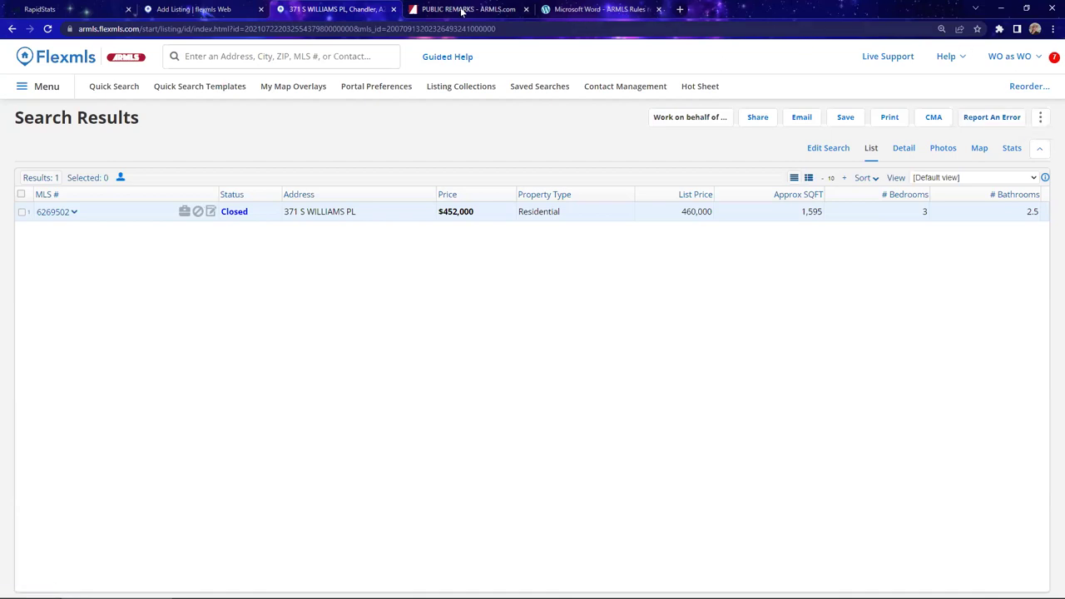
key(ctrl+Tab)
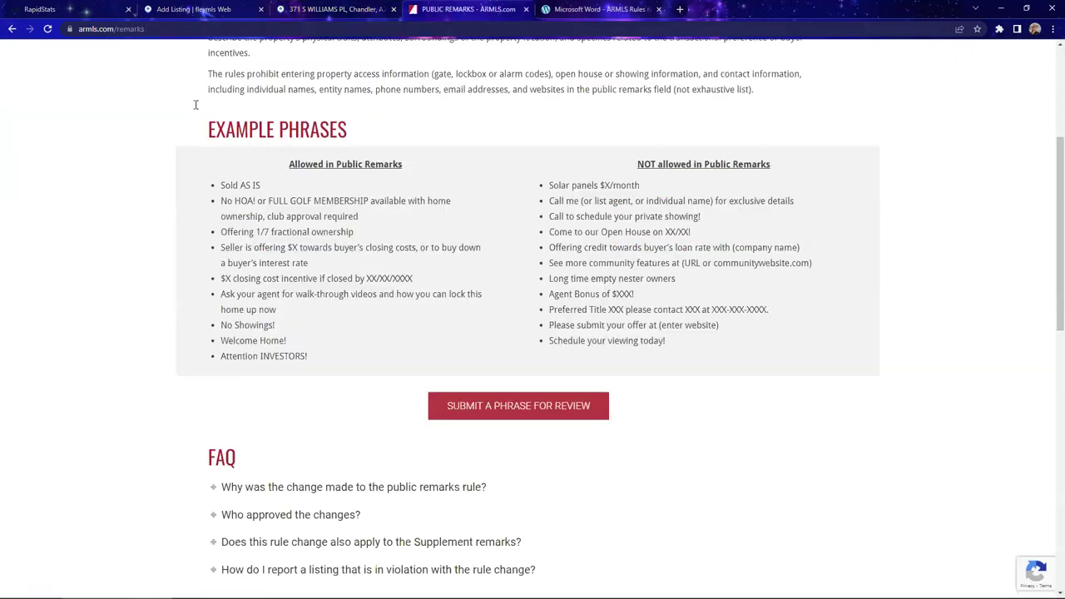
click(307, 10)
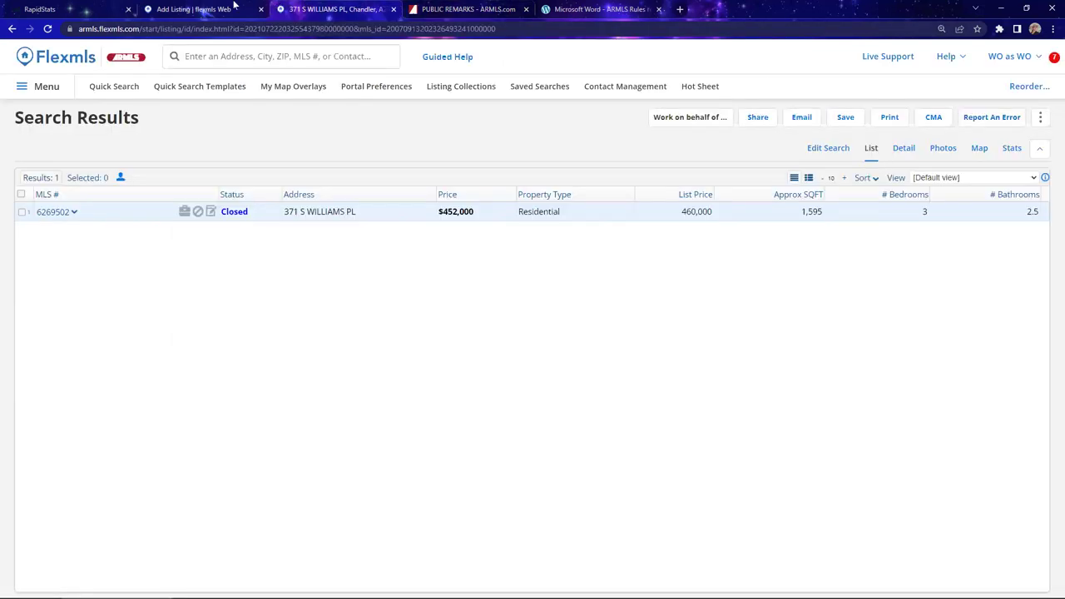
Return to the draft listing's Details section and review it down to Architecture and Master Bathroom
key(ctrl+shift+Tab)
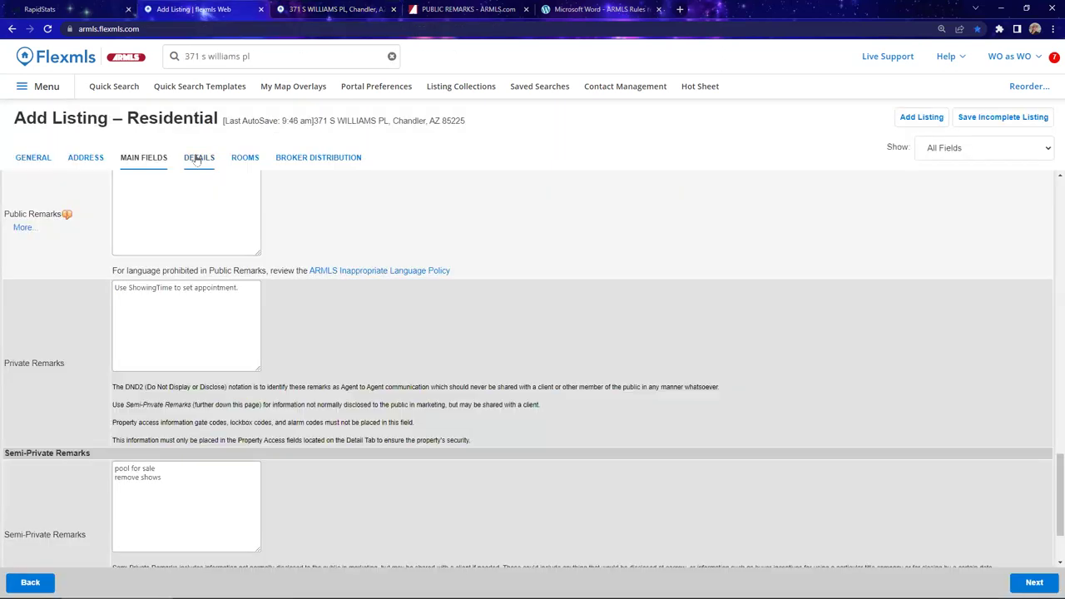
click(199, 157)
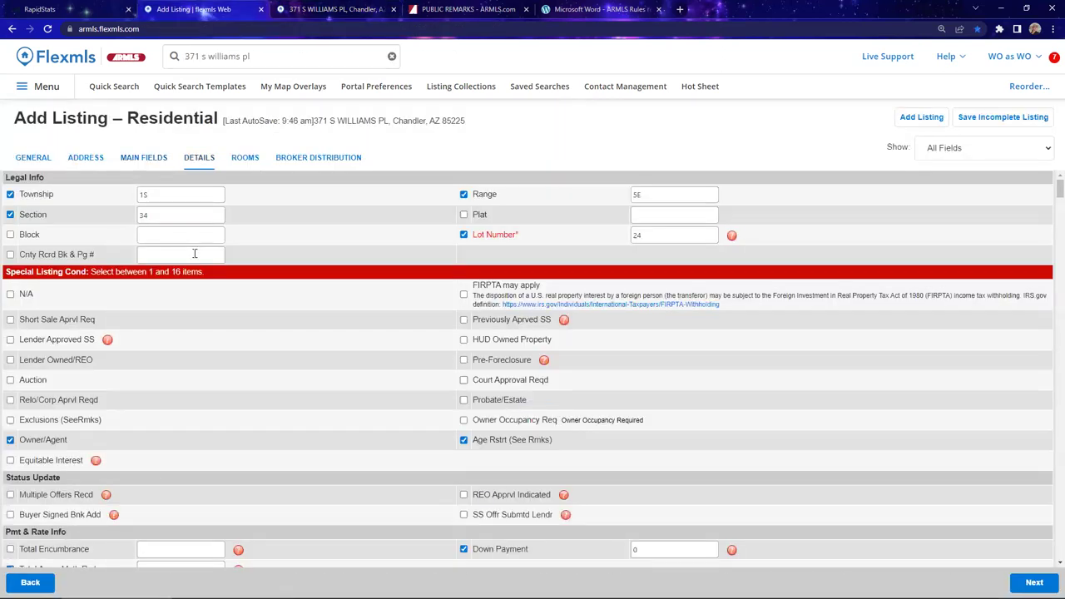
scroll(194, 253, down, 12)
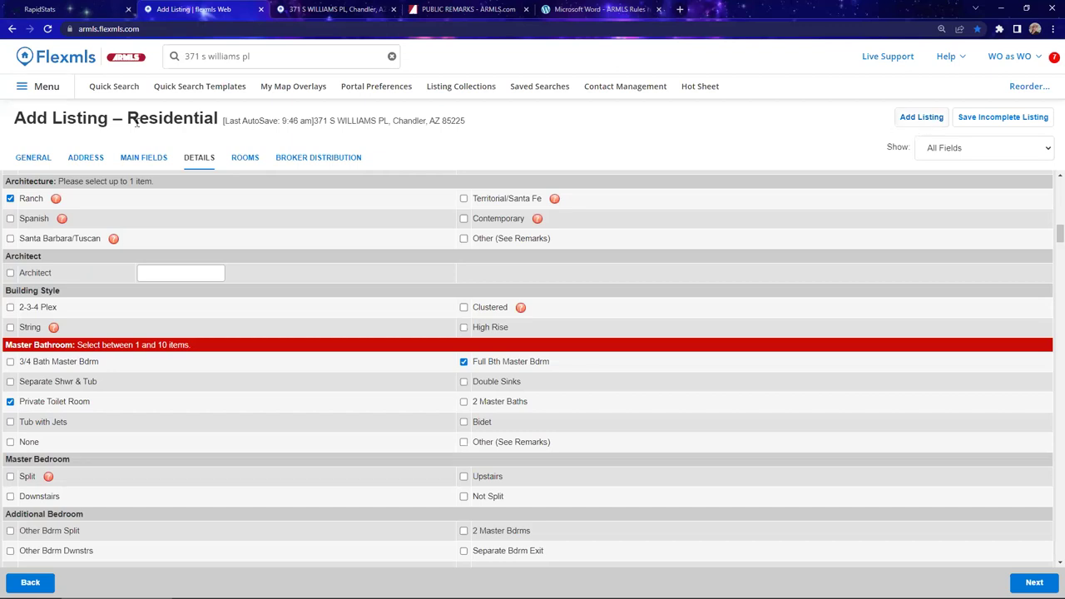
Leave the unsaved new listing form for Change Listing
click(39, 90)
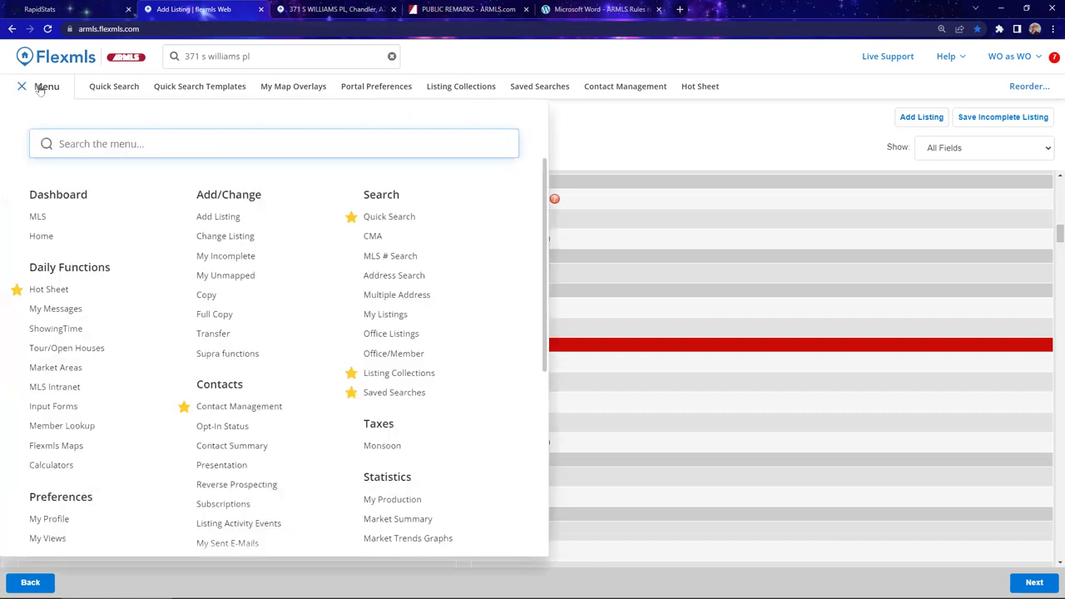
click(229, 239)
click(586, 91)
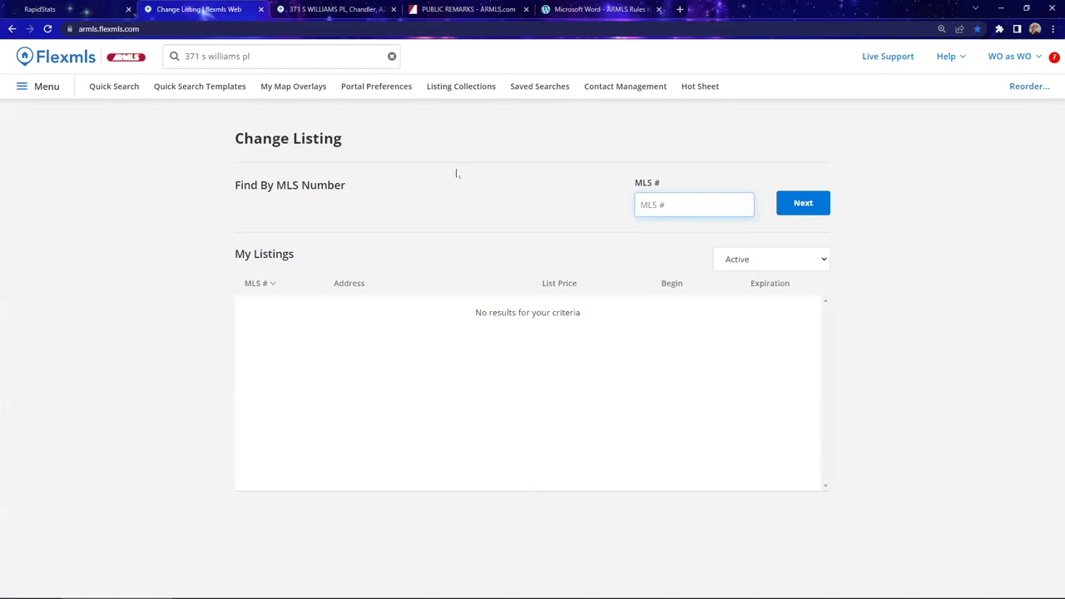
Load the change page for MLS # 5922558 and review its General, Media and Status options
click(697, 205)
click(705, 256)
click(803, 203)
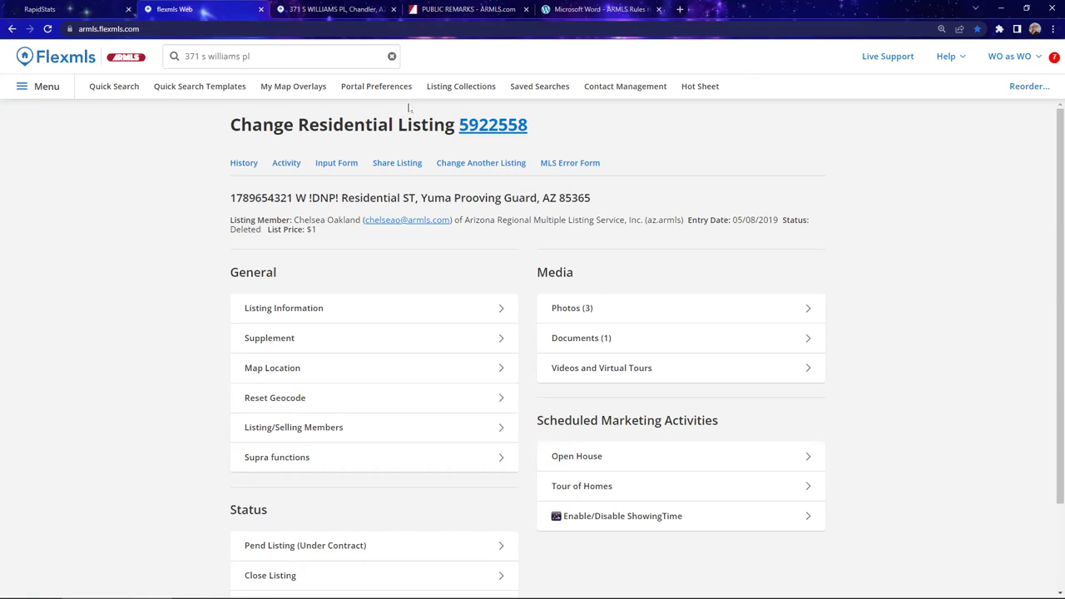
scroll(208, 283, down, 2)
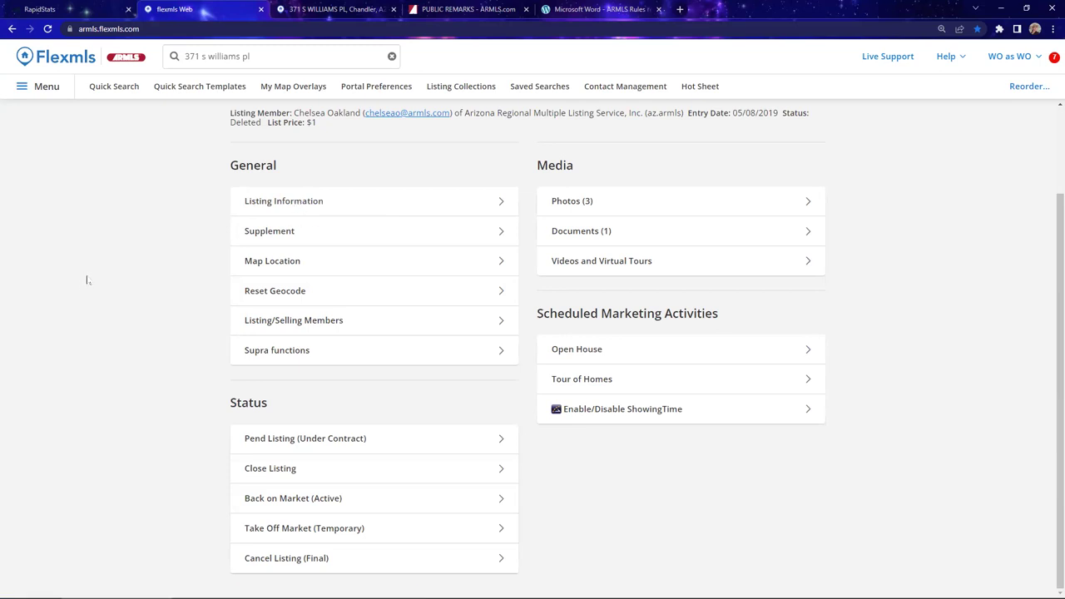
scroll(86, 280, up, 2)
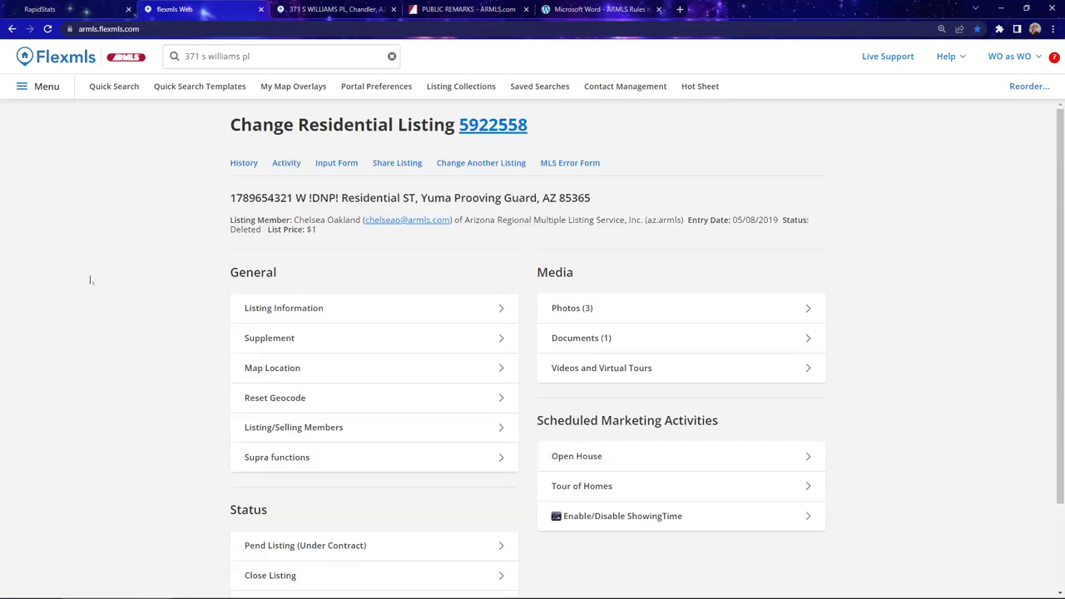
Run a 1 - Residential quick search (12,678 matches), then go to the Incomplete Listings page
click(113, 87)
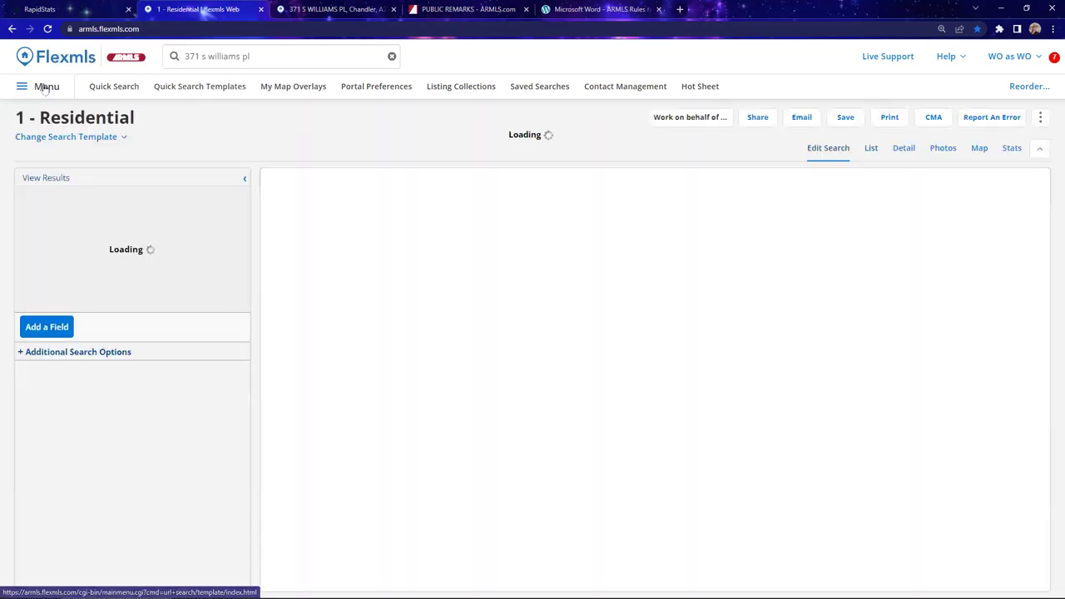
click(52, 86)
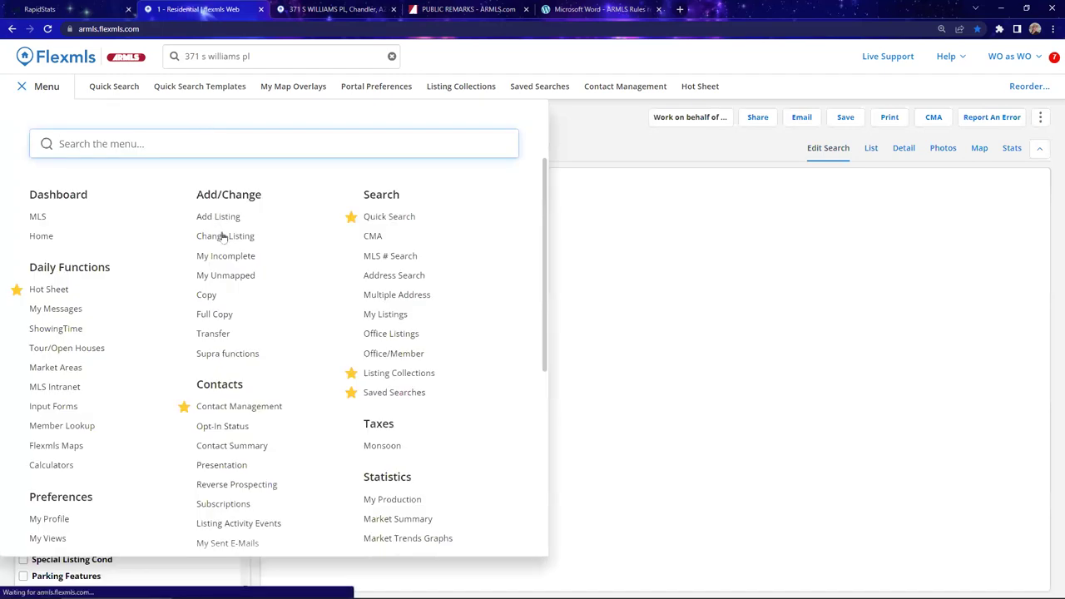
click(230, 259)
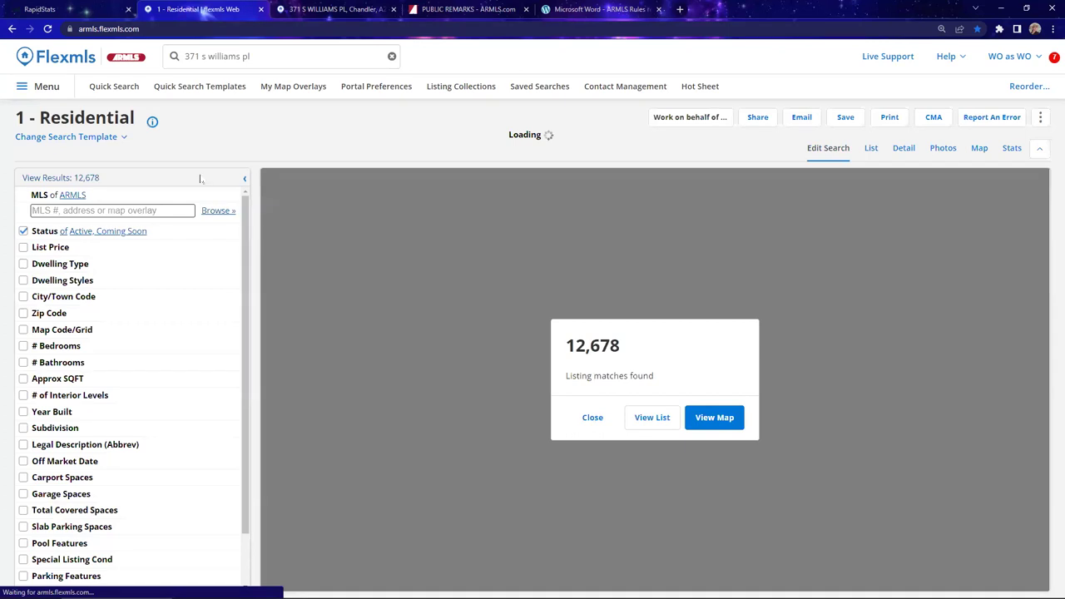
click(39, 94)
click(226, 259)
click(593, 417)
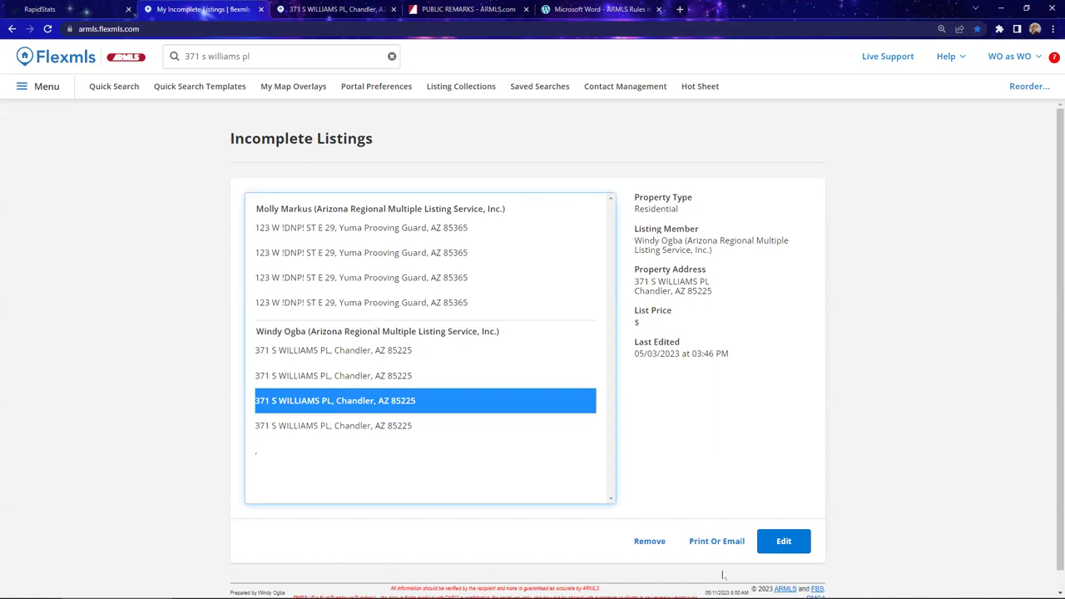
click(713, 543)
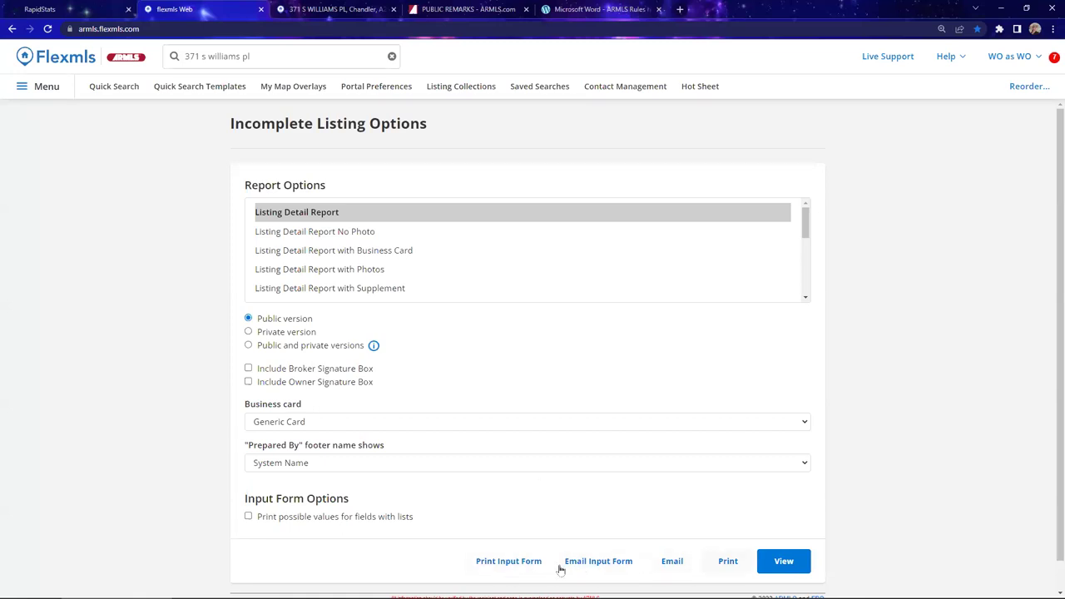
click(518, 565)
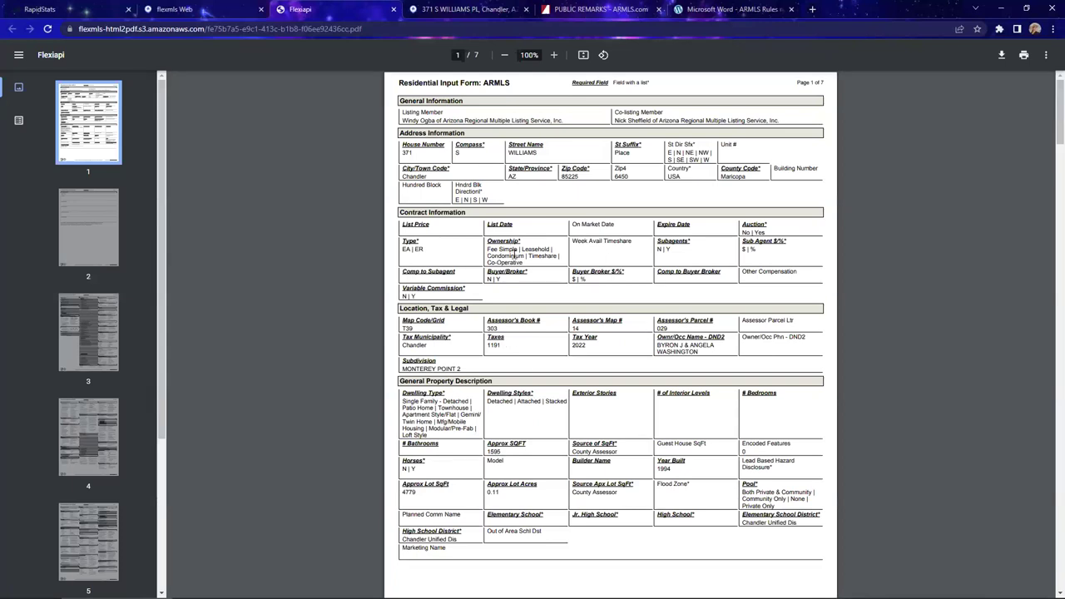
drag(408, 119, 545, 121)
click(468, 185)
drag(468, 185, 403, 185)
scroll(439, 314, down, 10)
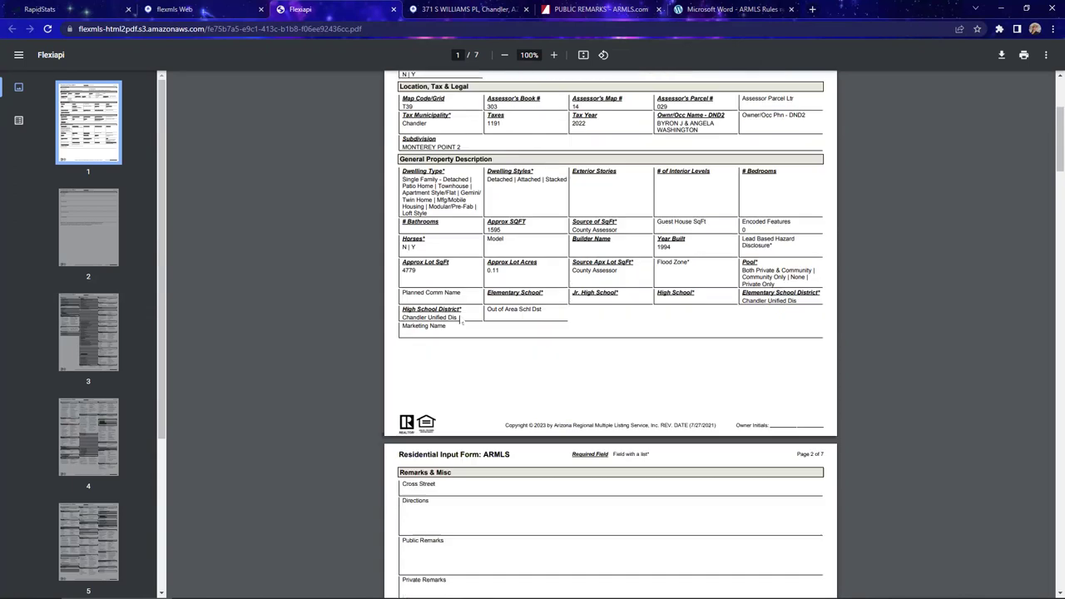
scroll(495, 332, down, 9)
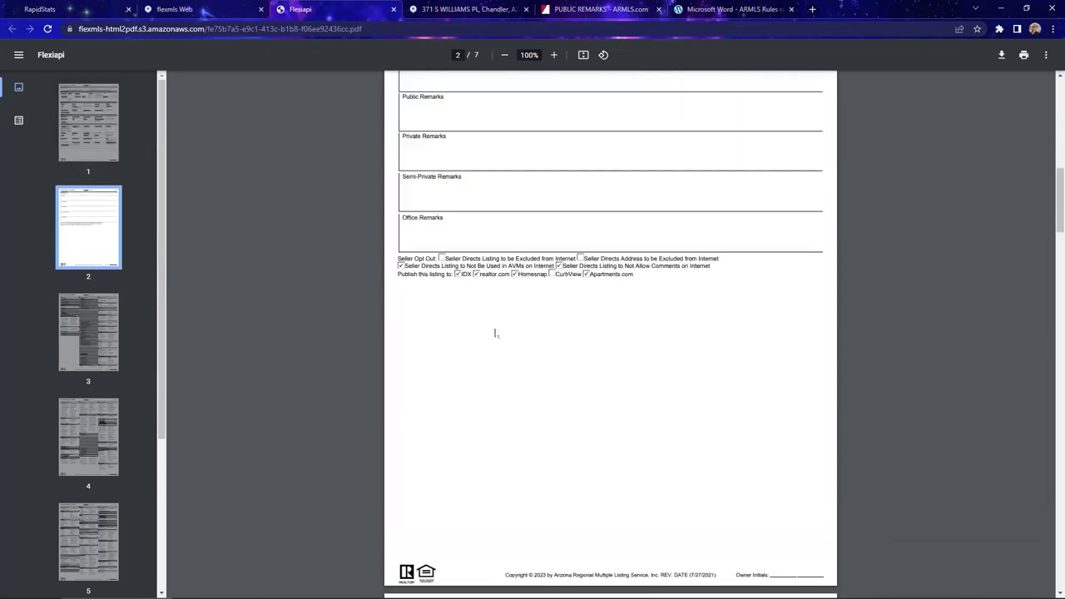
scroll(495, 332, down, 4)
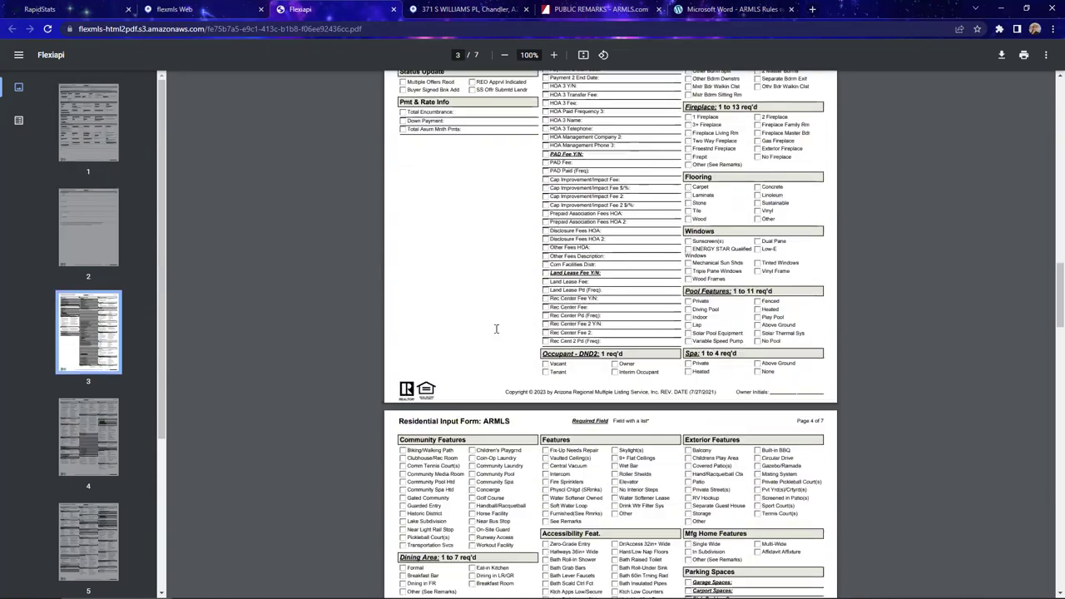
scroll(500, 331, down, 8)
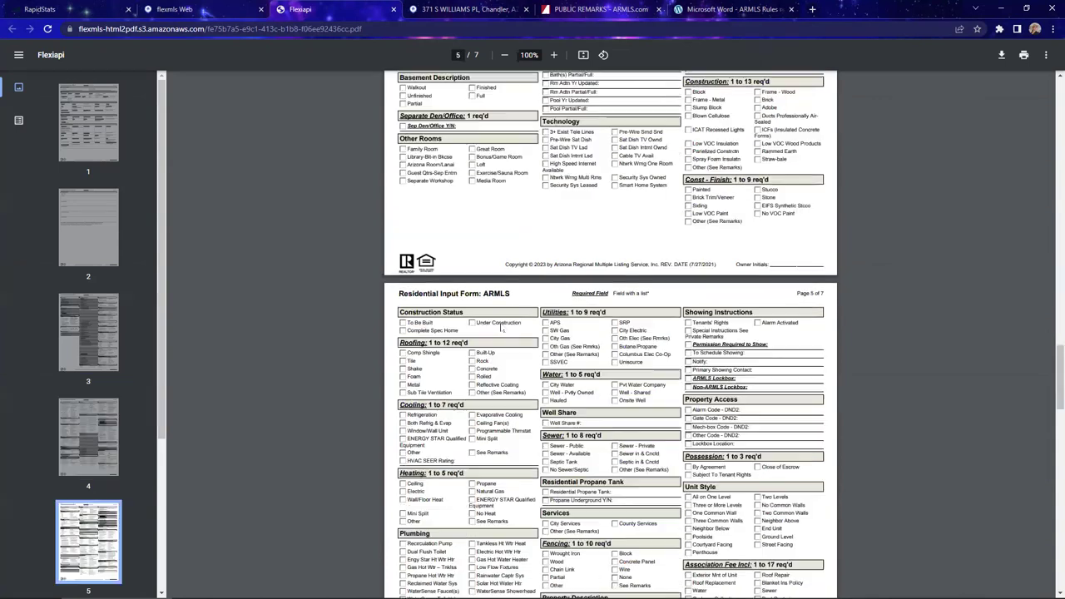
scroll(503, 349, down, 17)
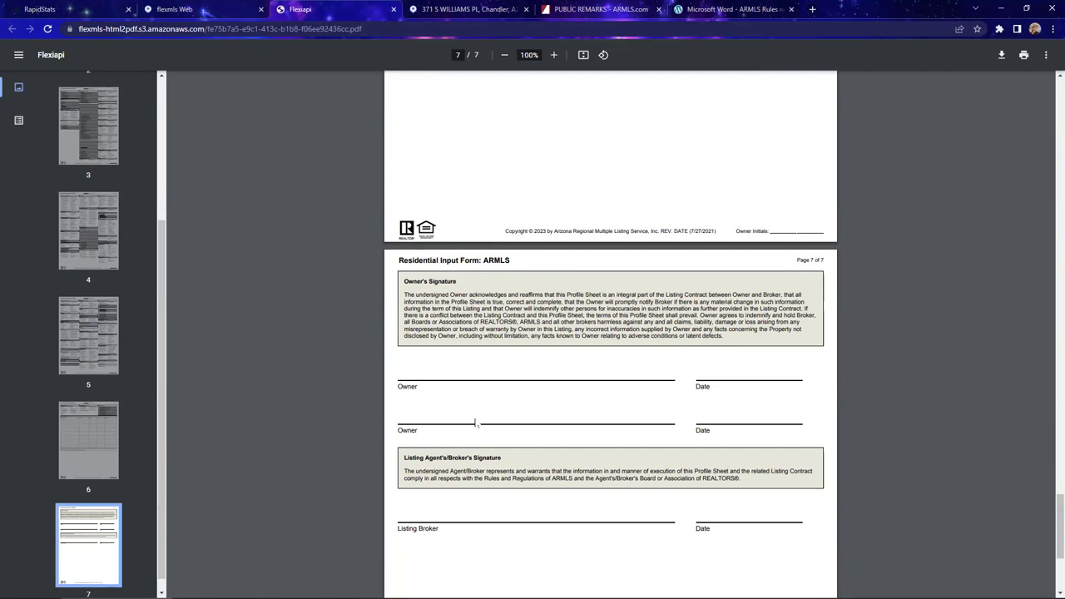
scroll(476, 423, down, 3)
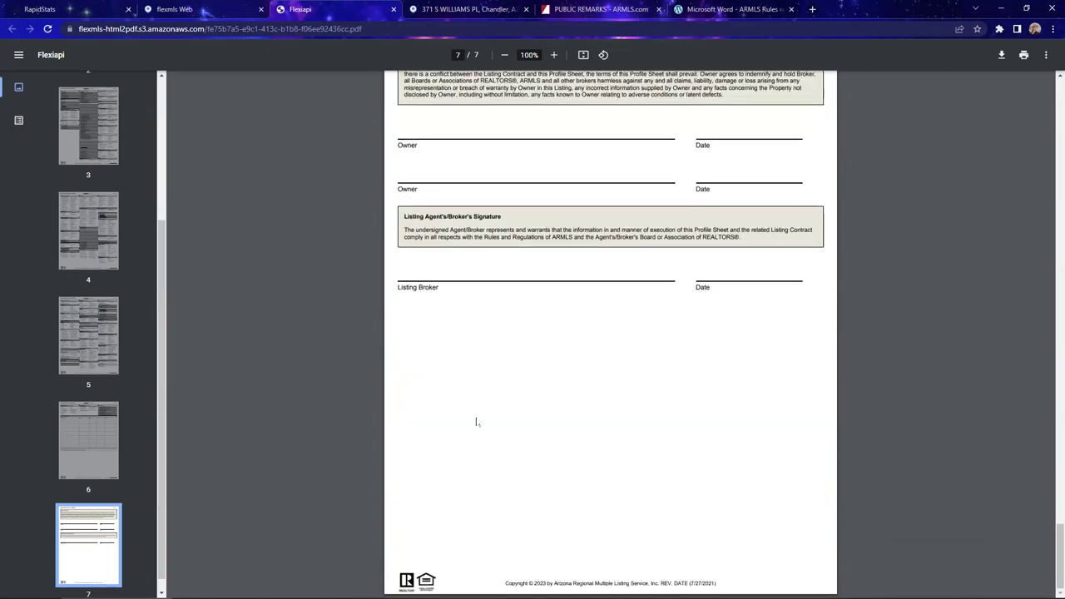
scroll(476, 423, up, 6)
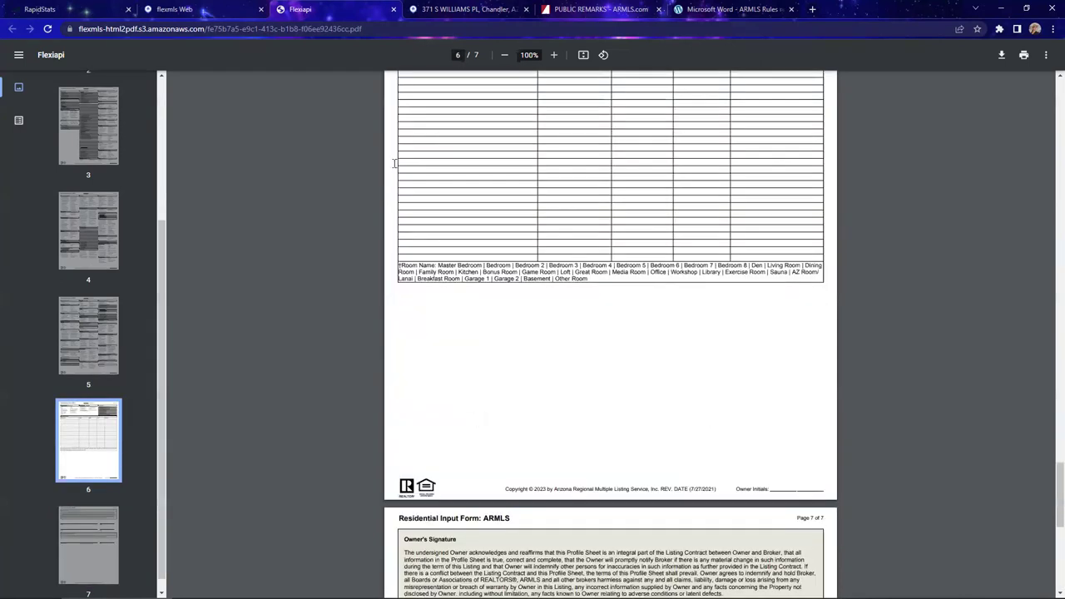
scroll(353, 189, up, 10)
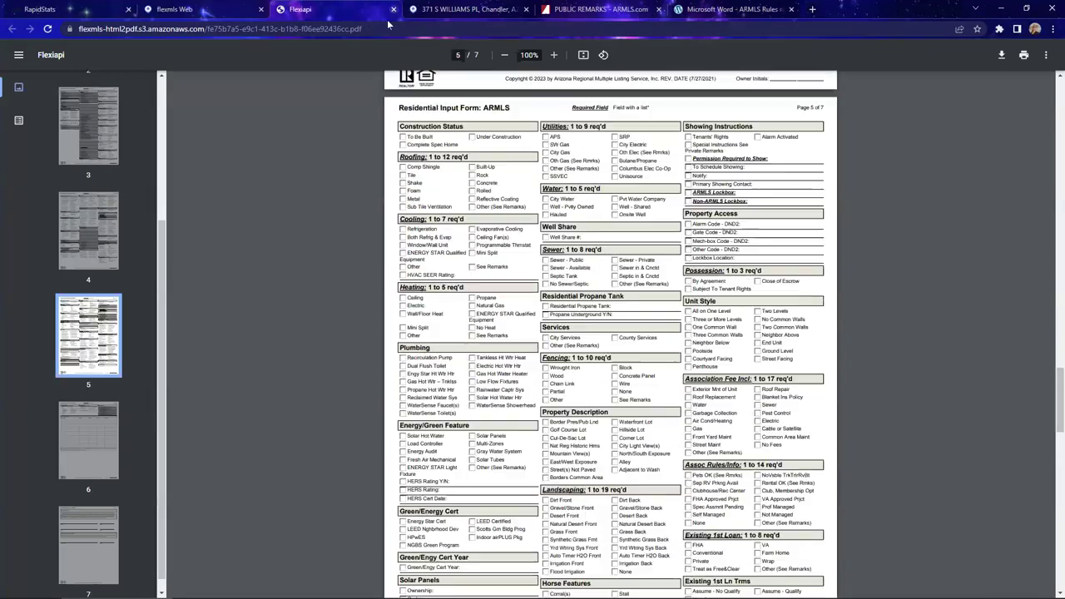
Close the input form PDF and begin a new 1 - Residential quick search for Active, Coming Soon listings
key(ctrl+w)
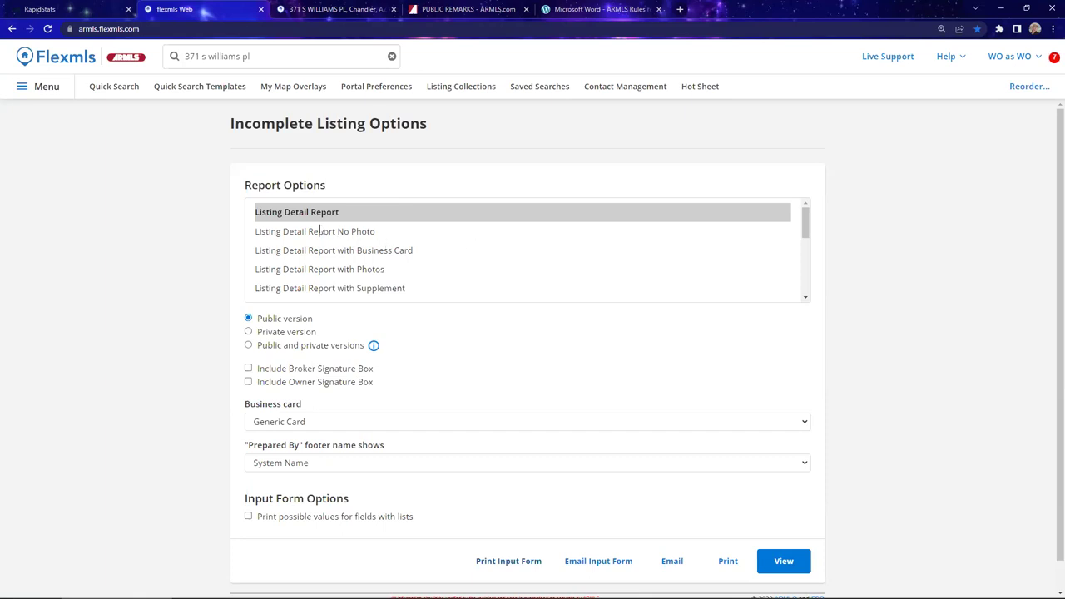
scroll(436, 294, down, 1)
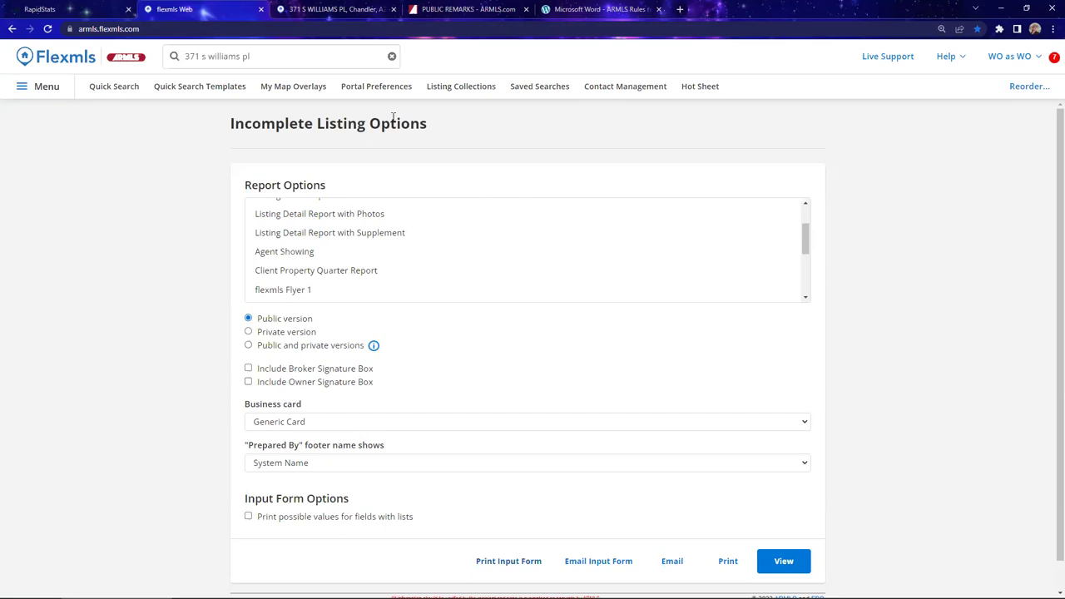
click(103, 88)
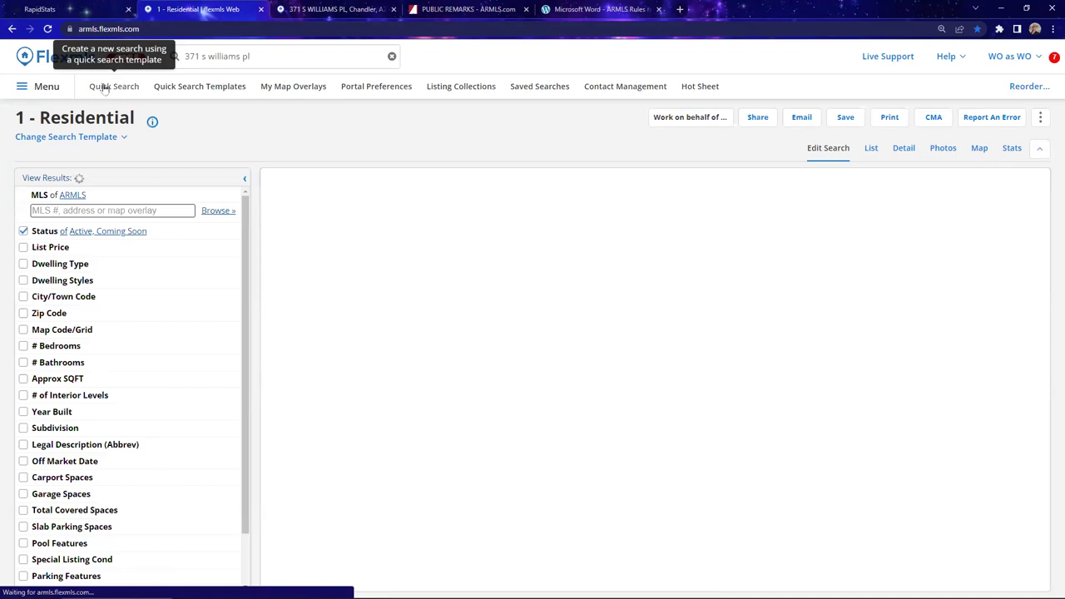
Show the dashboard, daily functions, search and statistics menu over the 12,678-match search
click(47, 88)
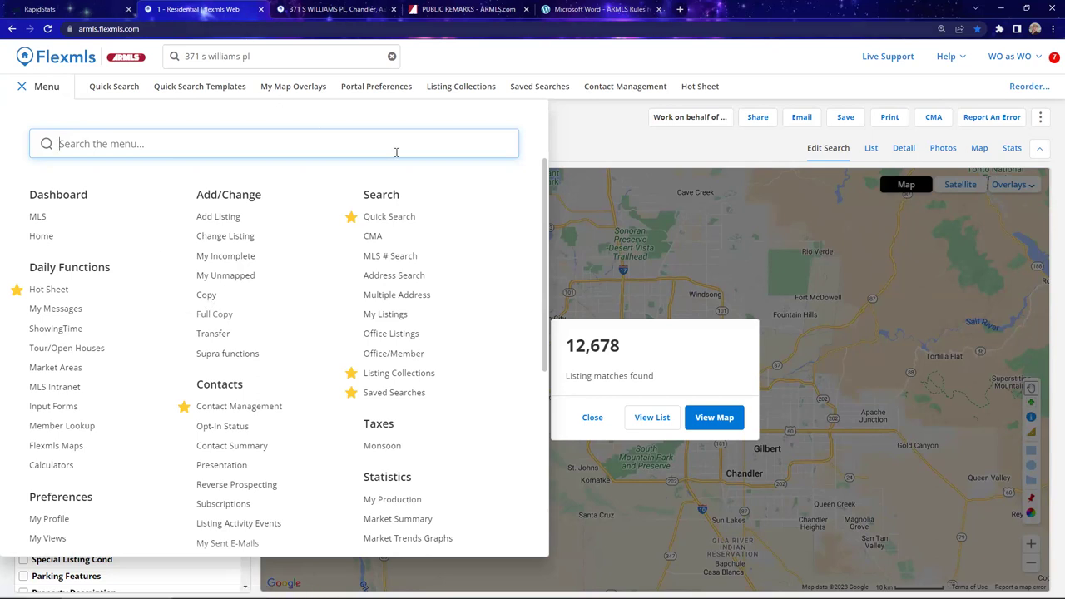
key(ctrl+Tab)
key(ctrl+Tab)
Scroll to the top of the ARMLS Public Remarks page showing Rule 11.6 example phrases
scroll(393, 182, up, 1)
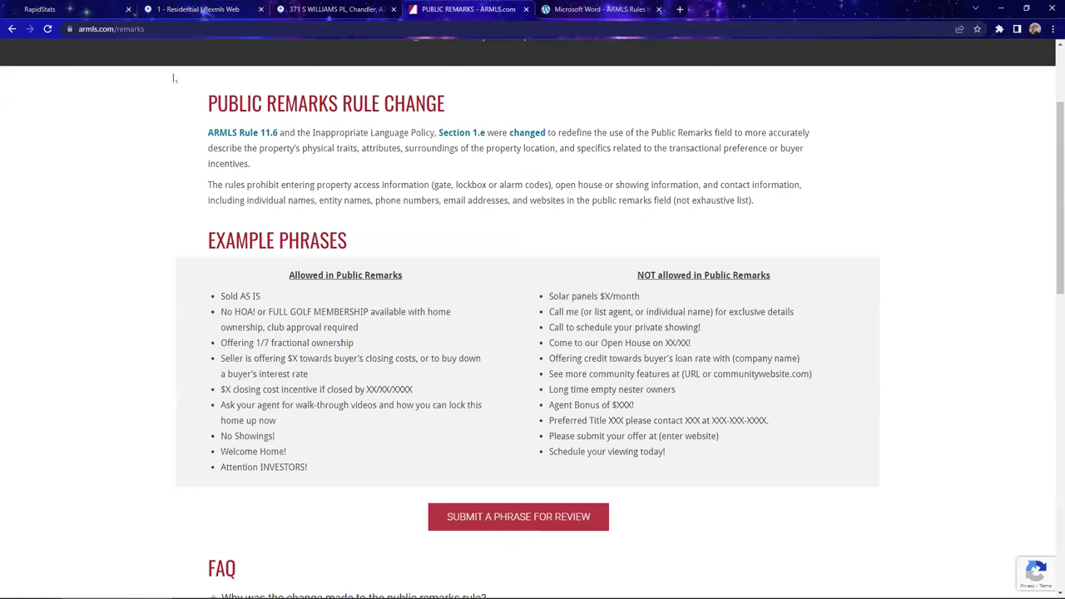
scroll(172, 78, up, 3)
mouse_move(910, 58)
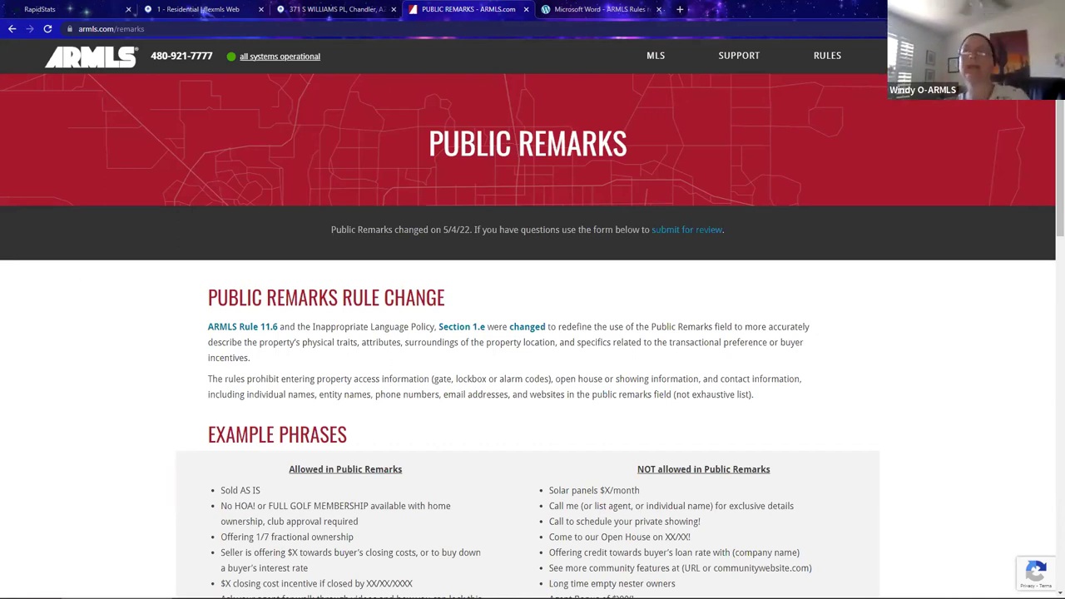
Review the RapidStats Dashboard: 8,748 active, 5,996 sold, 8,188 under contract, plus trend charts
click(69, 7)
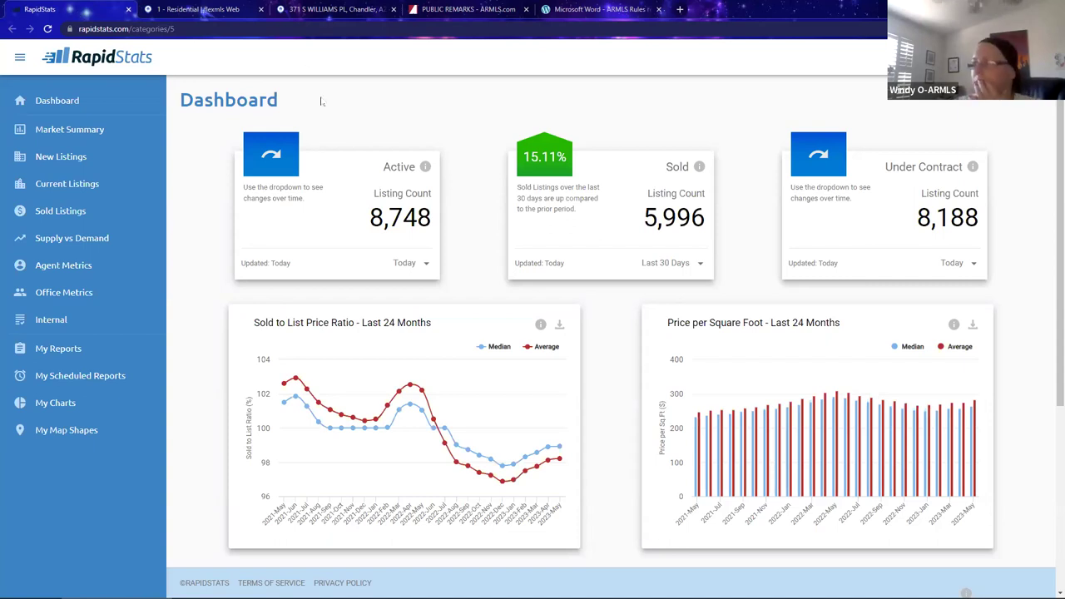
scroll(480, 293, down, 2)
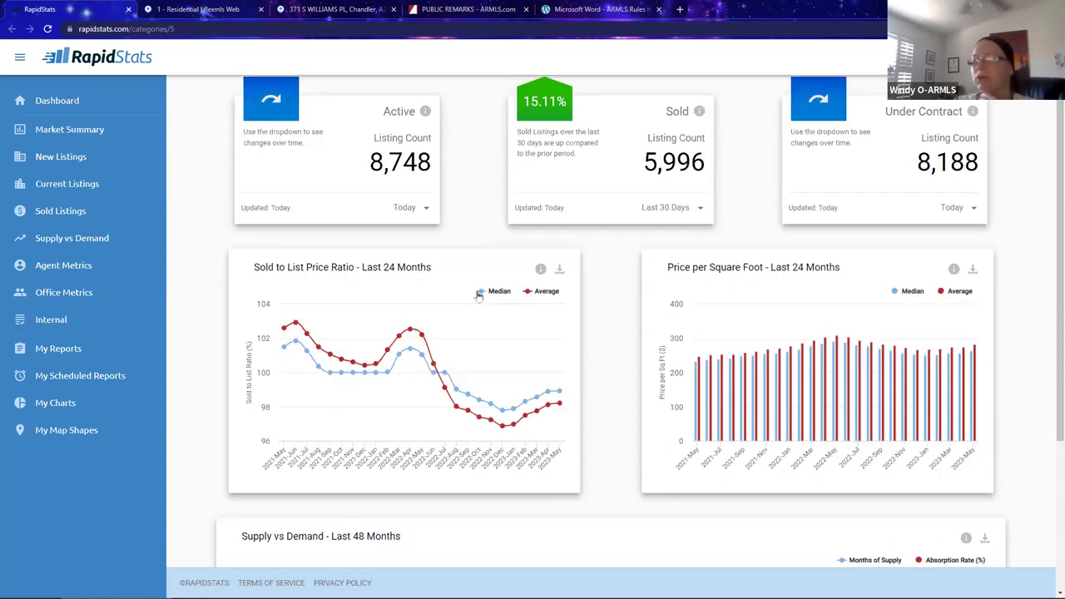
scroll(390, 293, down, 2)
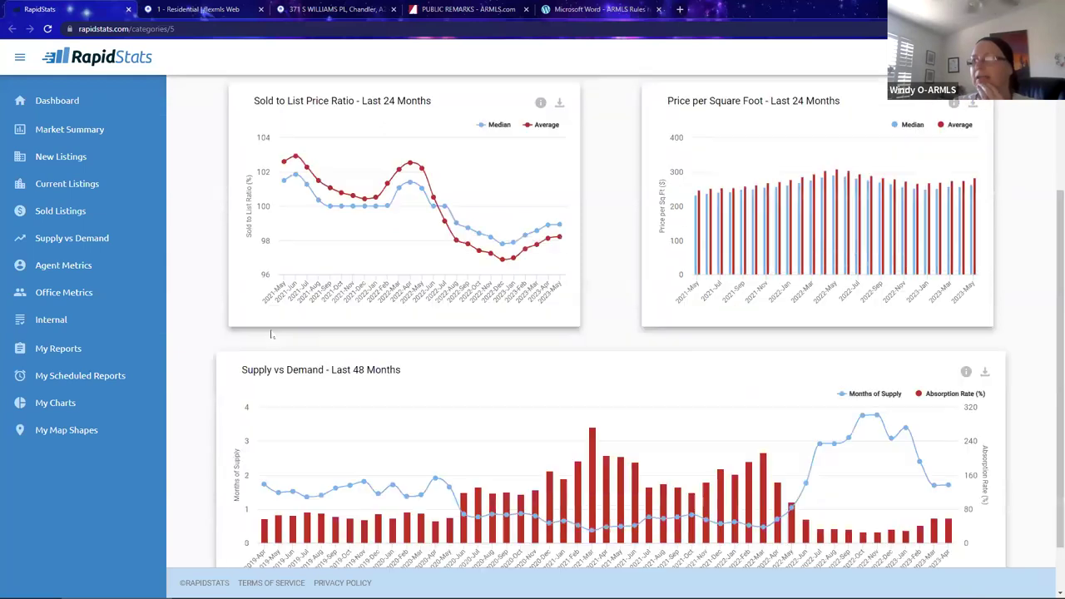
scroll(338, 310, down, 1)
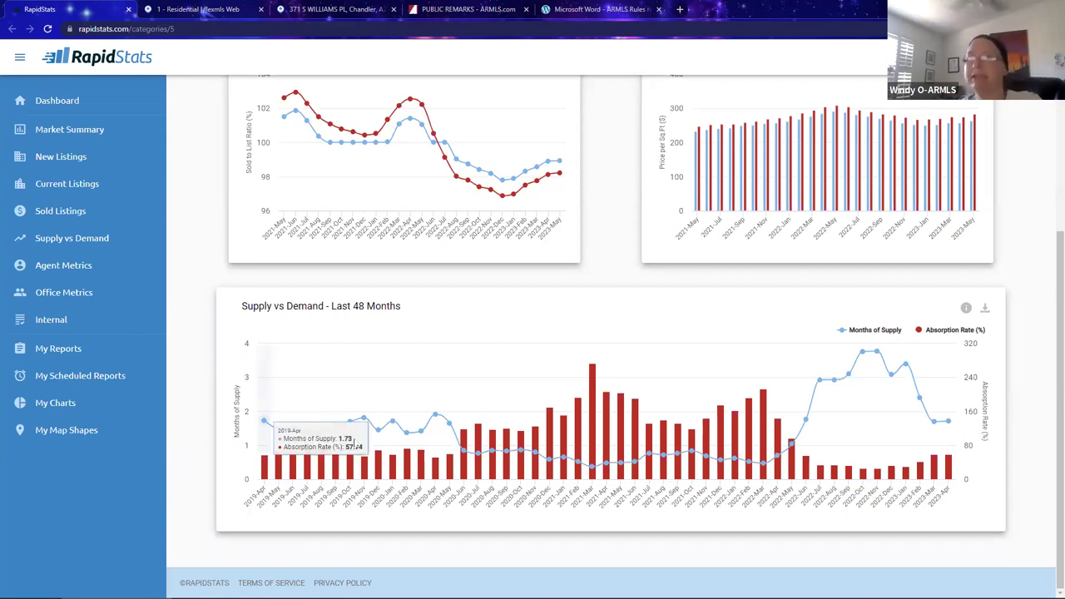
scroll(352, 441, up, 3)
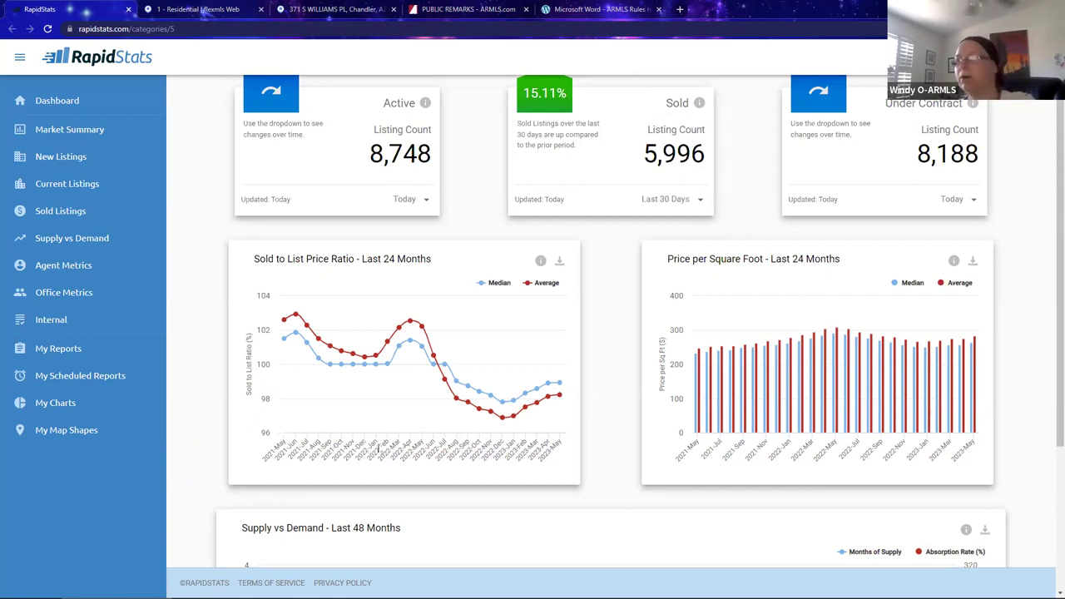
mouse_move(433, 406)
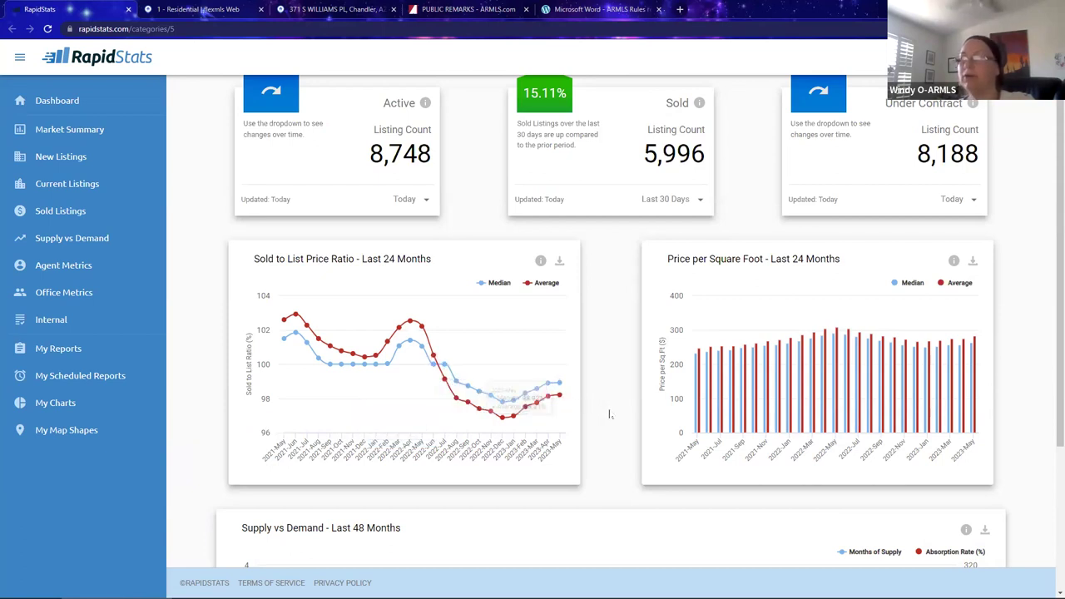
scroll(603, 408, up, 1)
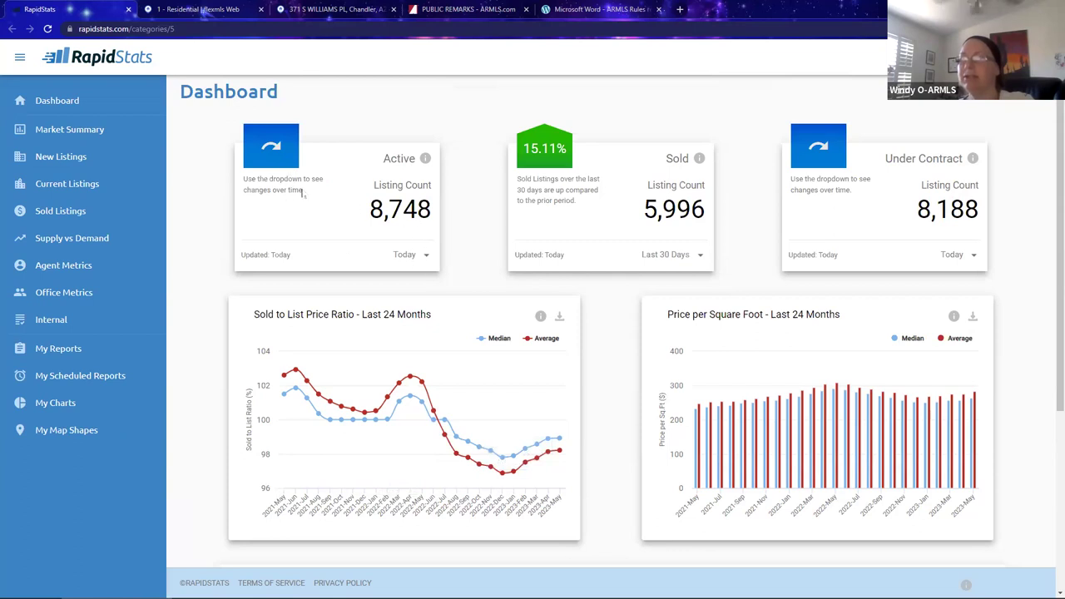
click(414, 258)
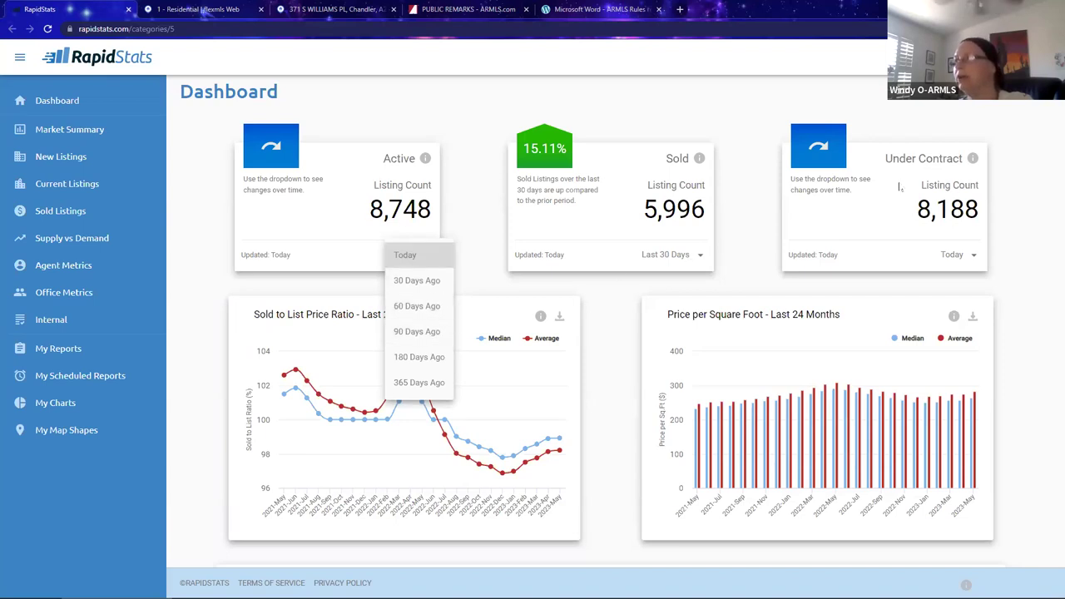
click(251, 334)
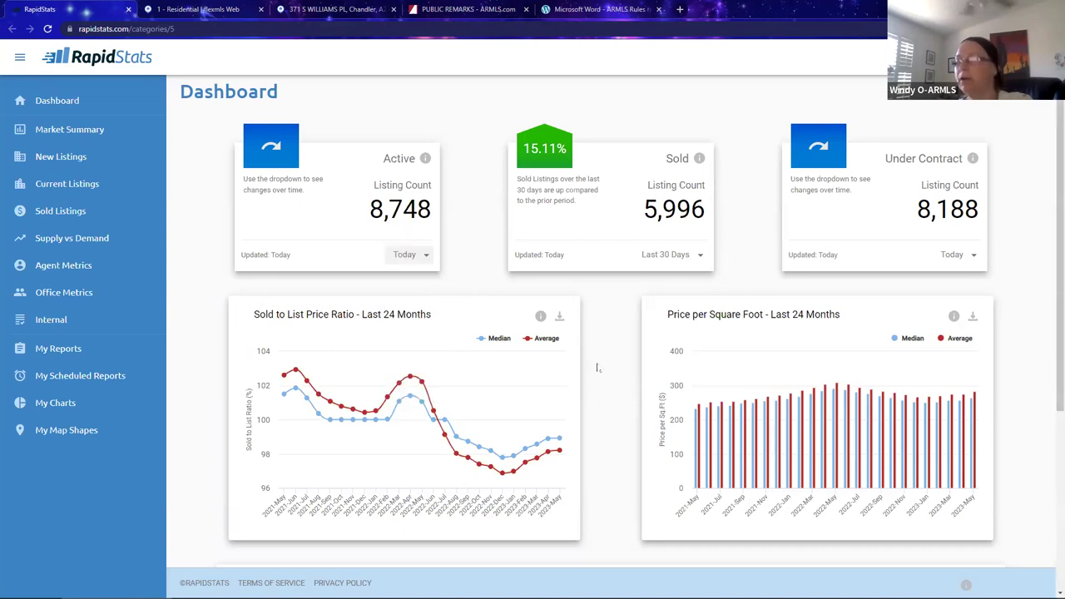
scroll(597, 364, down, 1)
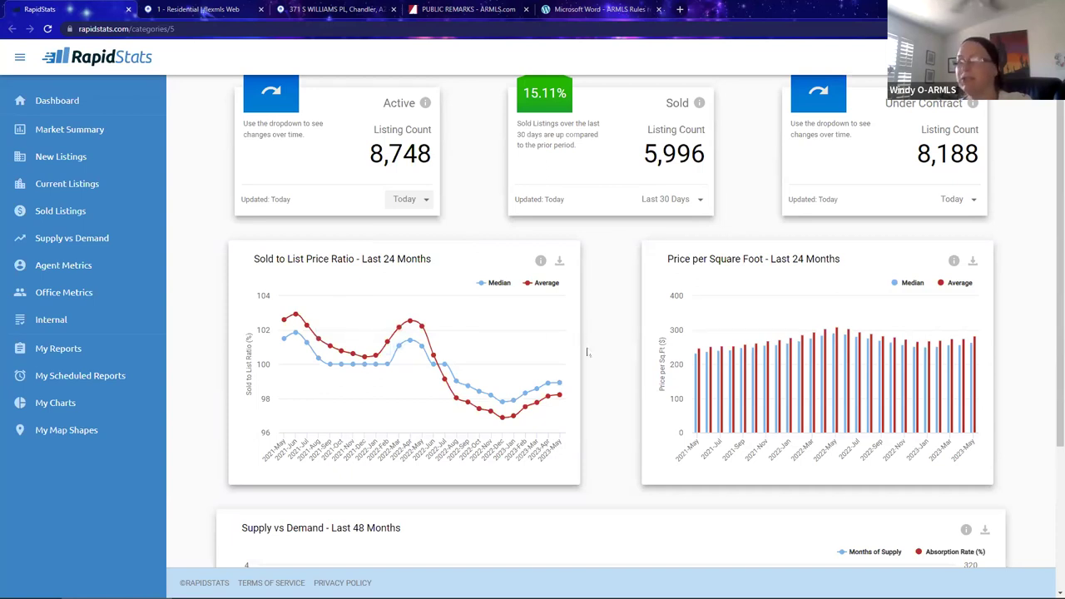
Zoom the Sold to List Price Ratio chart to the 2022-Feb through 2022-Oct range
scroll(588, 353, down, 1)
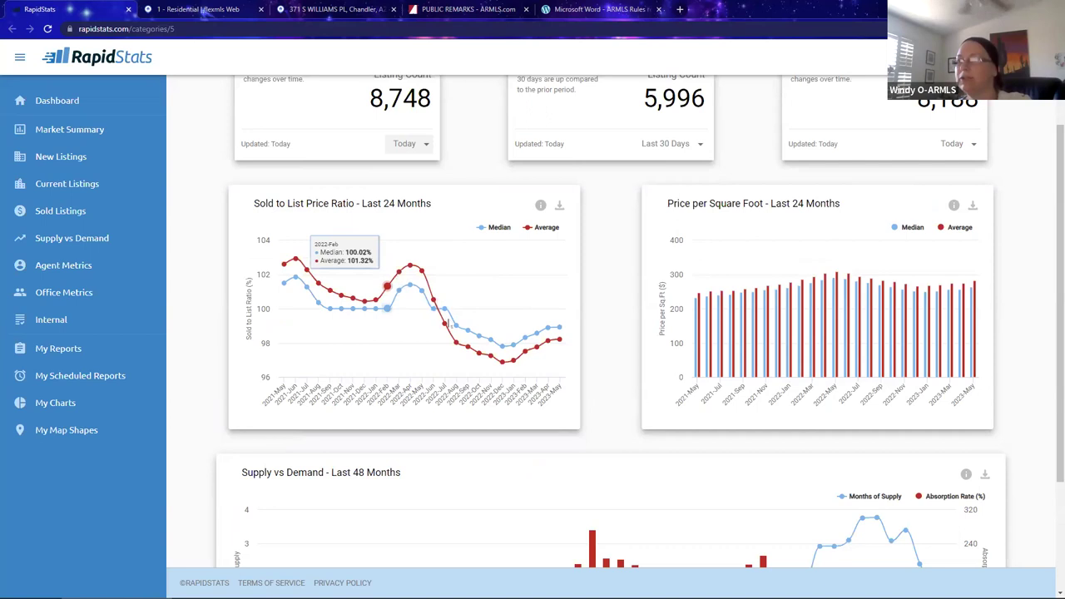
drag(471, 327, 468, 325)
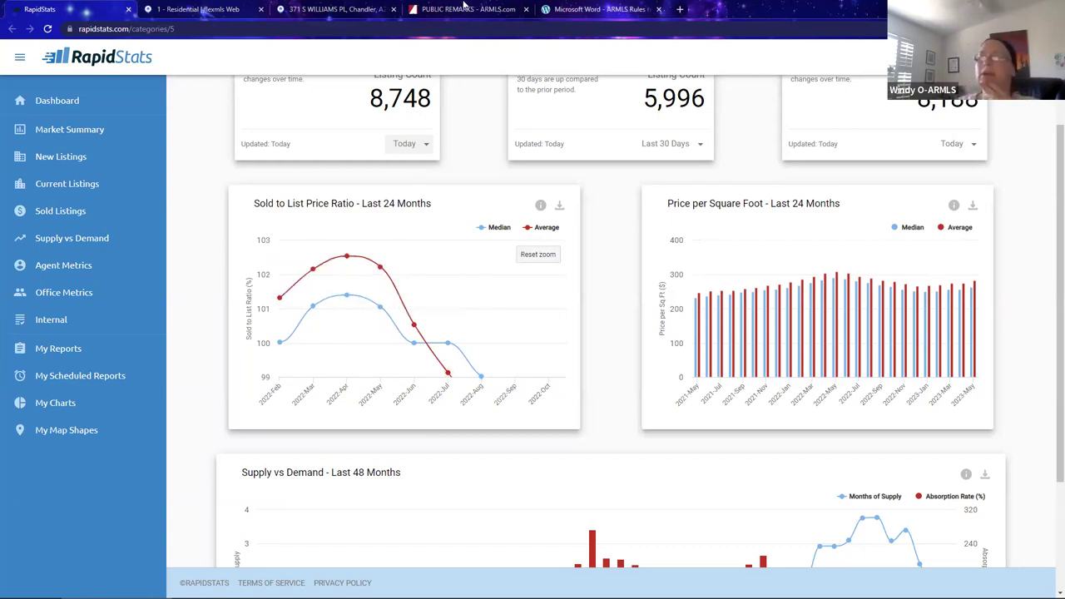
mouse_move(466, 7)
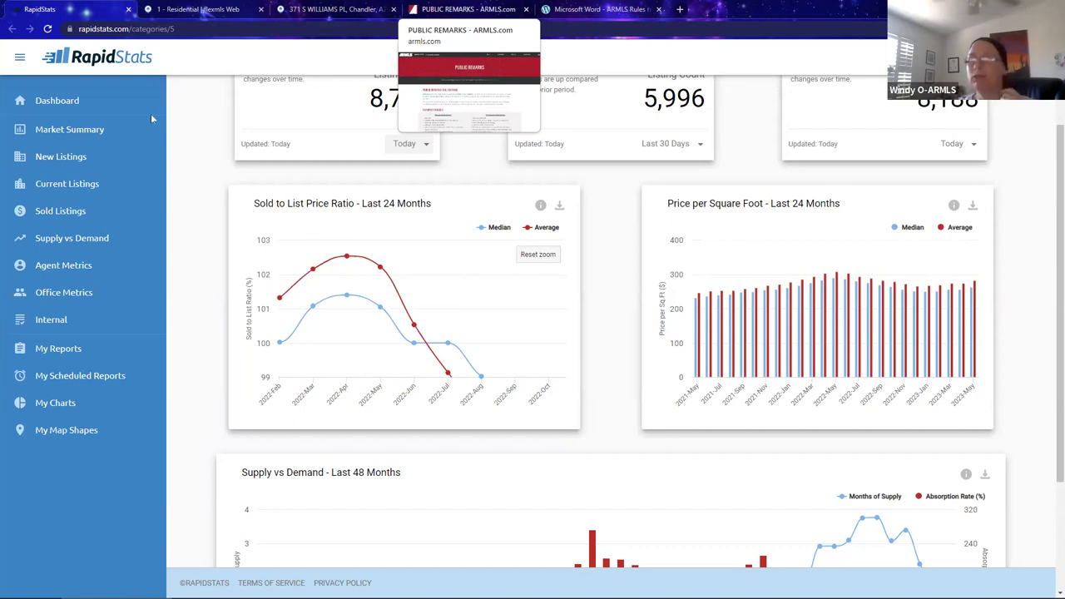
Go from the PUBLIC REMARKS rules tab to the armls.com home page via the ARMLS logo
key(ctrl+4)
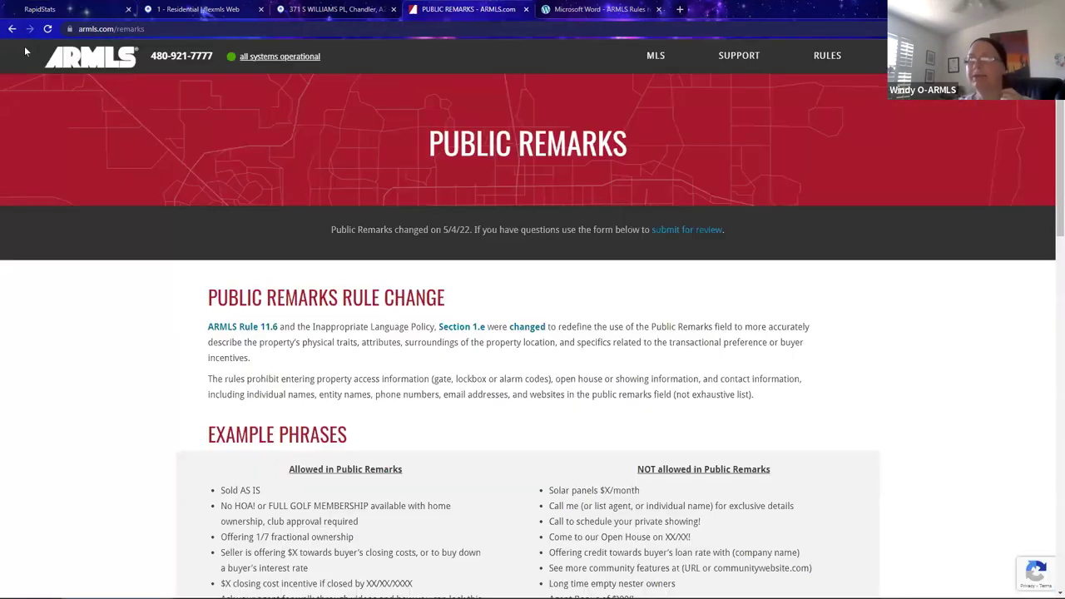
click(100, 66)
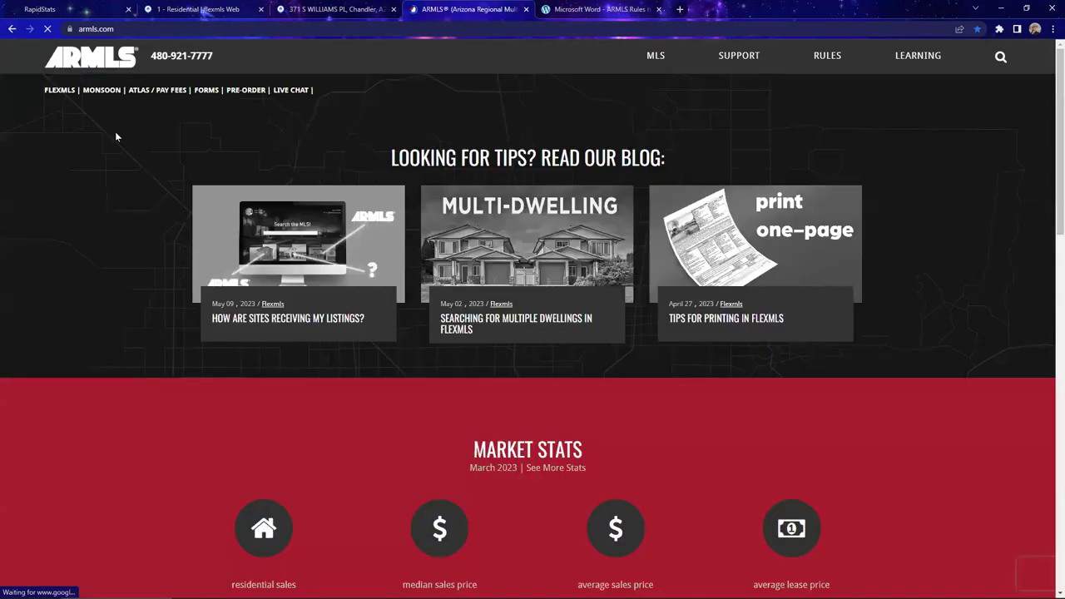
Open ATLAS / PAY FEES on armls.com and launch RapidStats from the ATLAS sidebar
click(140, 90)
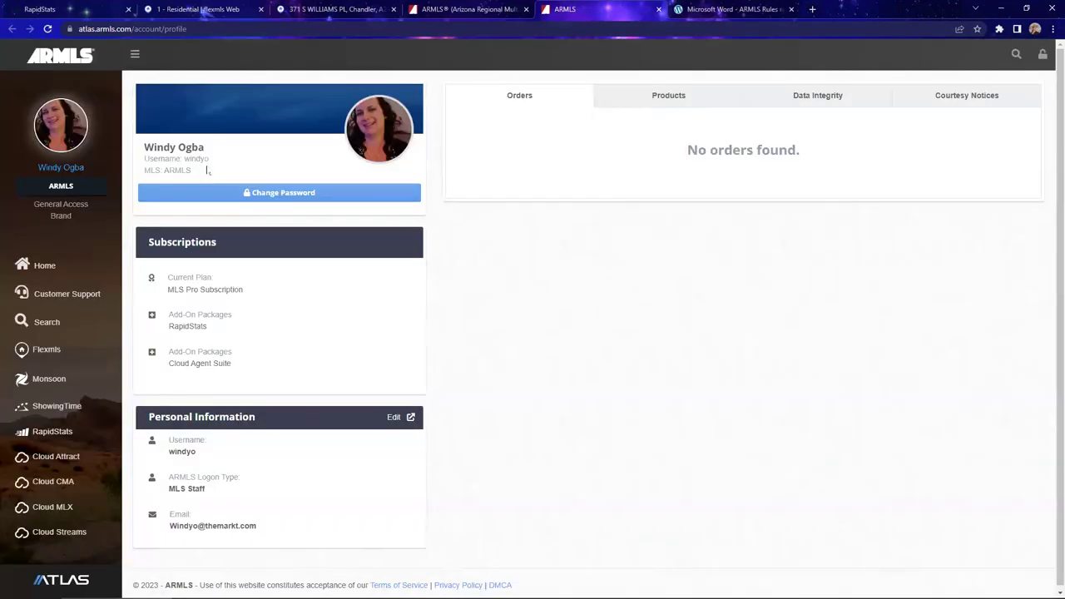
click(52, 432)
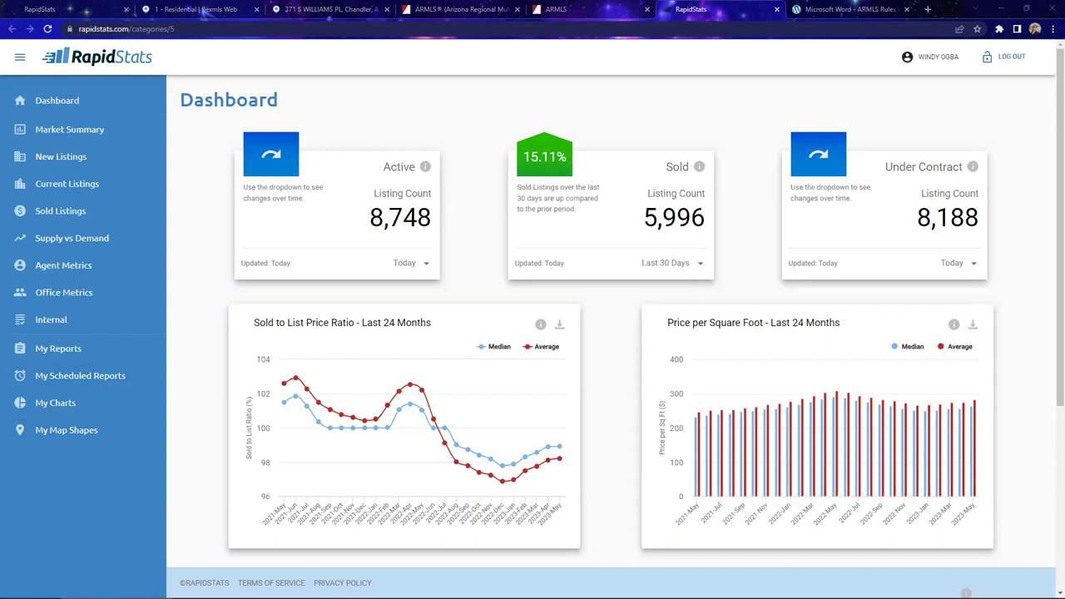
View Supply vs Demand and Agent Metrics reports, highlight 'Top Producers', then go to Market Summary
click(65, 239)
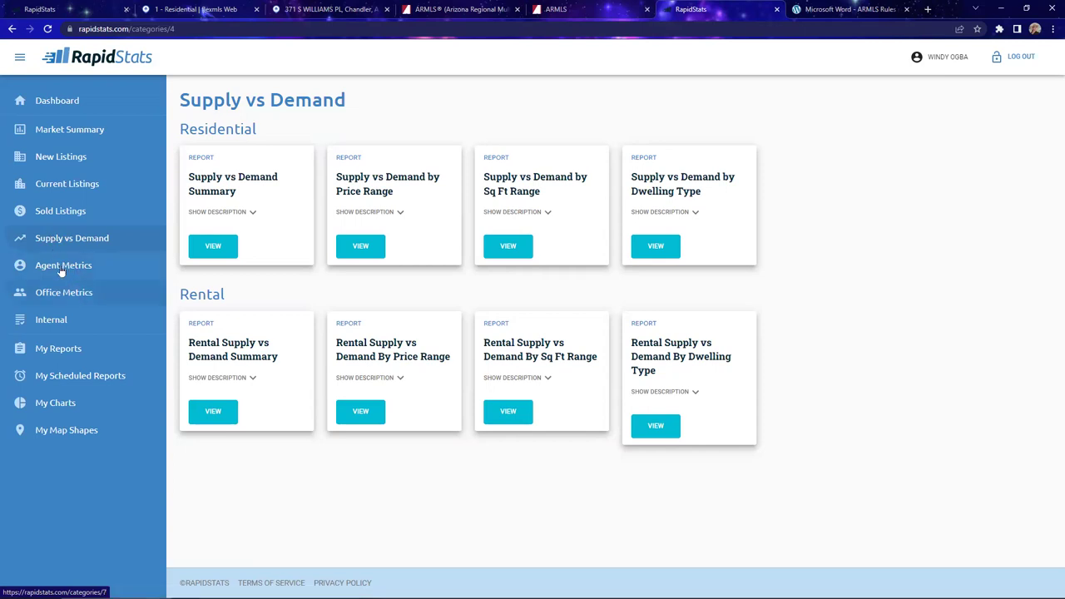
click(63, 266)
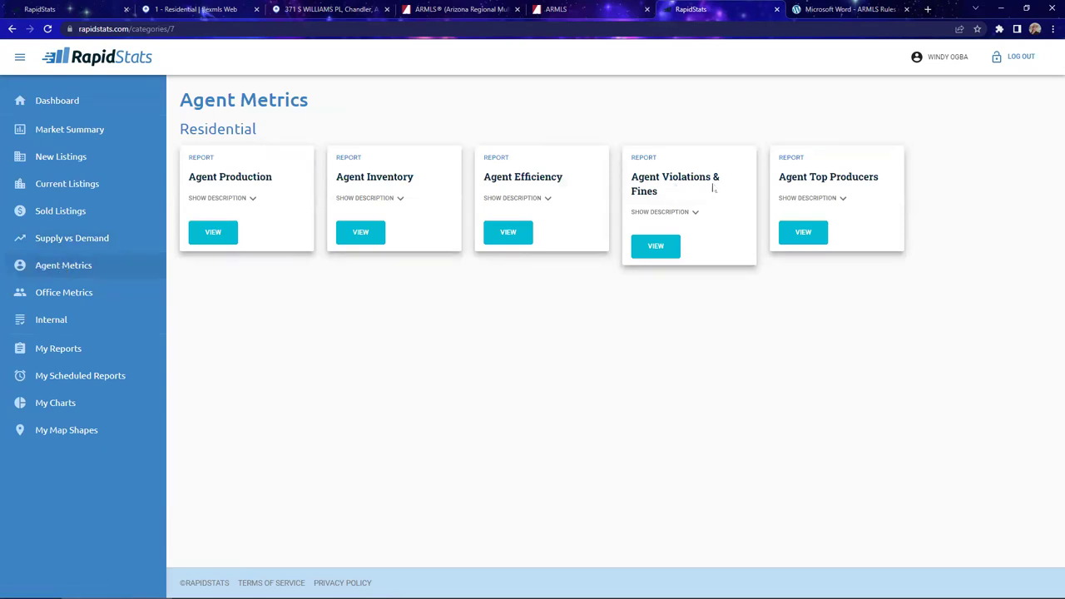
drag(807, 178, 889, 177)
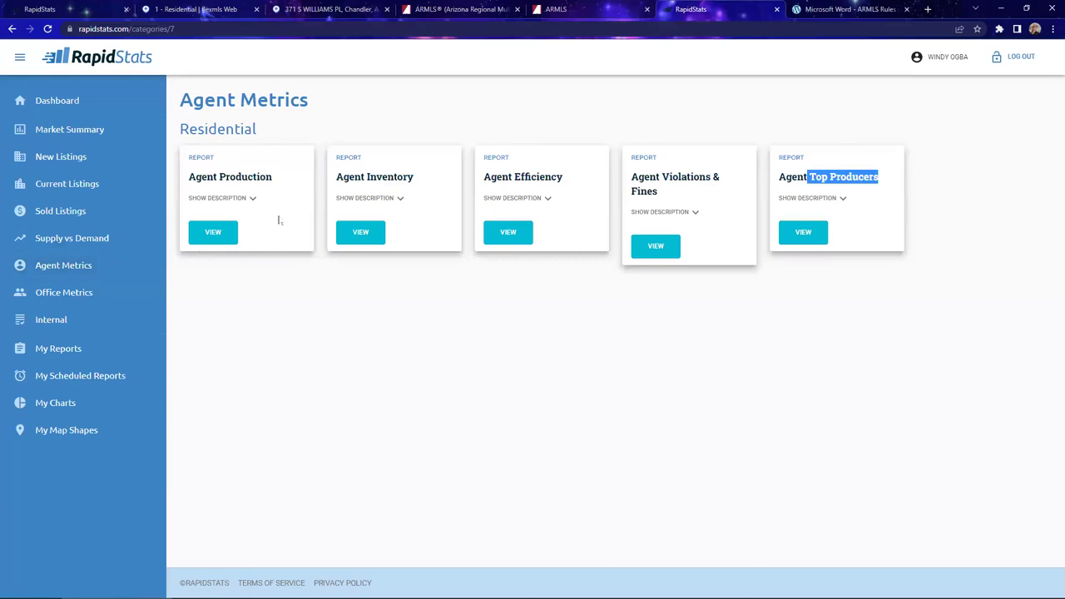
click(89, 131)
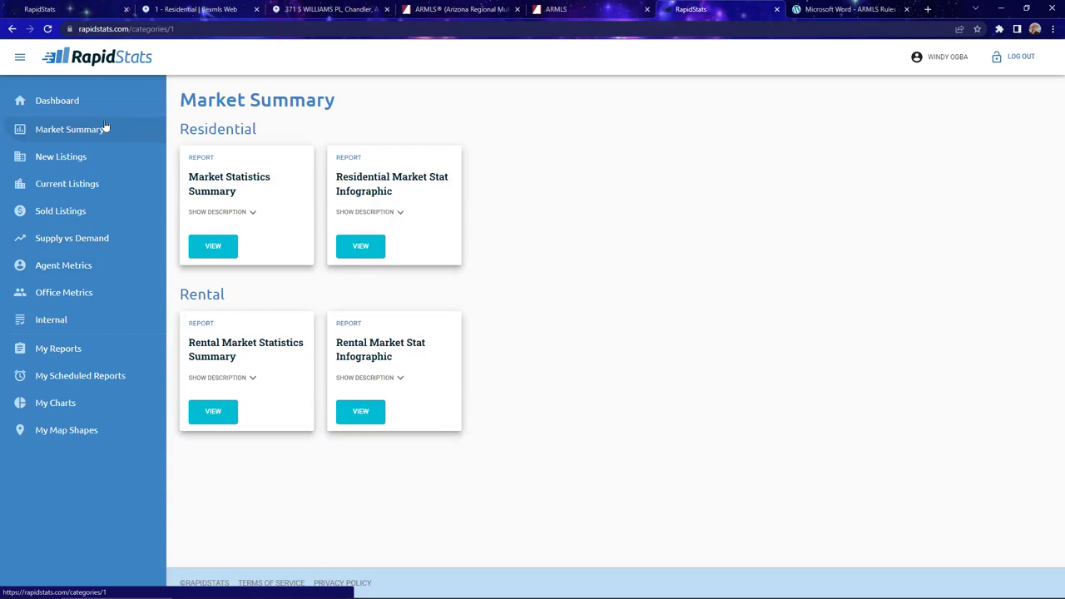
Back on the Dashboard, inspect the 48-month Supply vs Demand chart showing April 2023 at 1.71 months
click(60, 105)
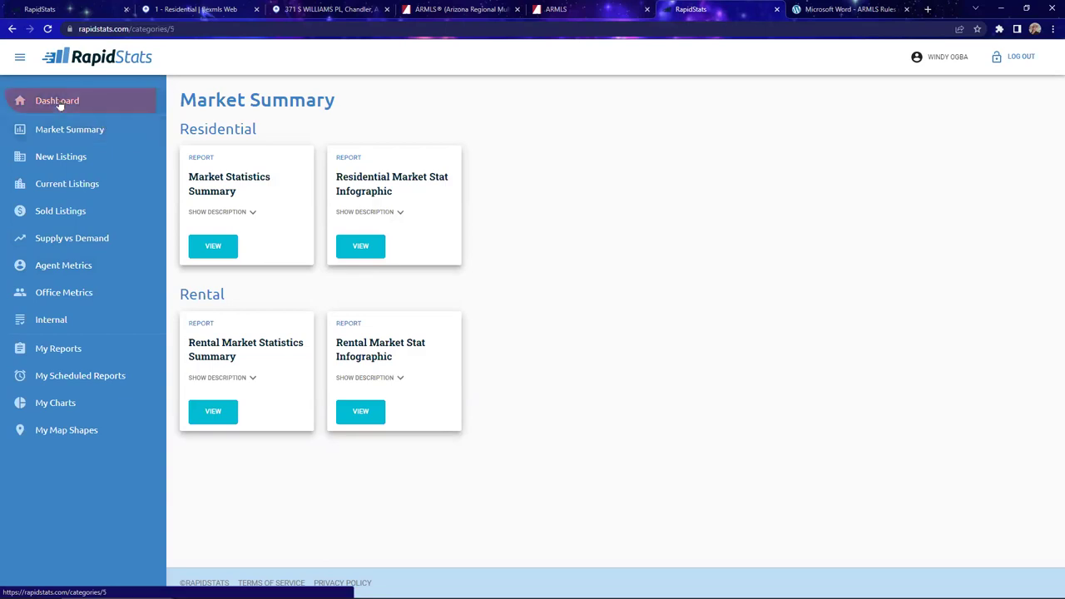
scroll(499, 343, down, 2)
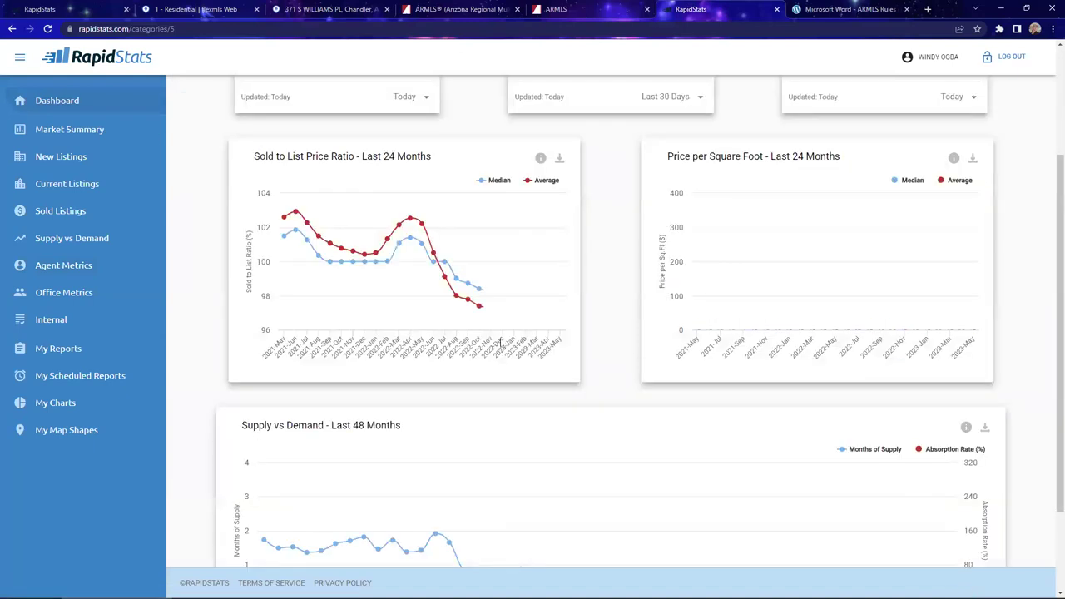
scroll(499, 342, down, 2)
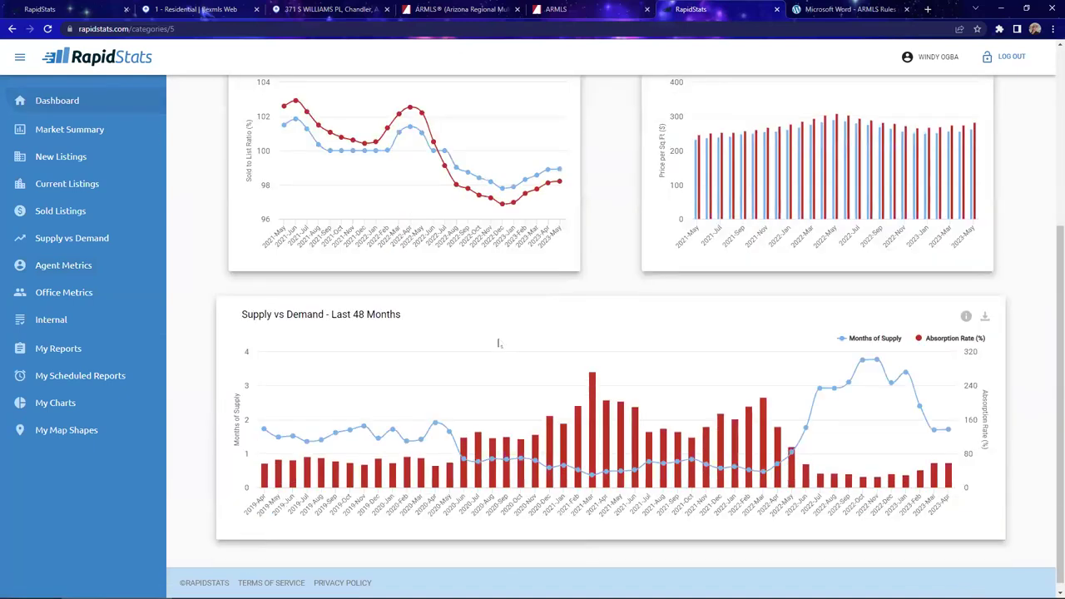
scroll(711, 339, down, 1)
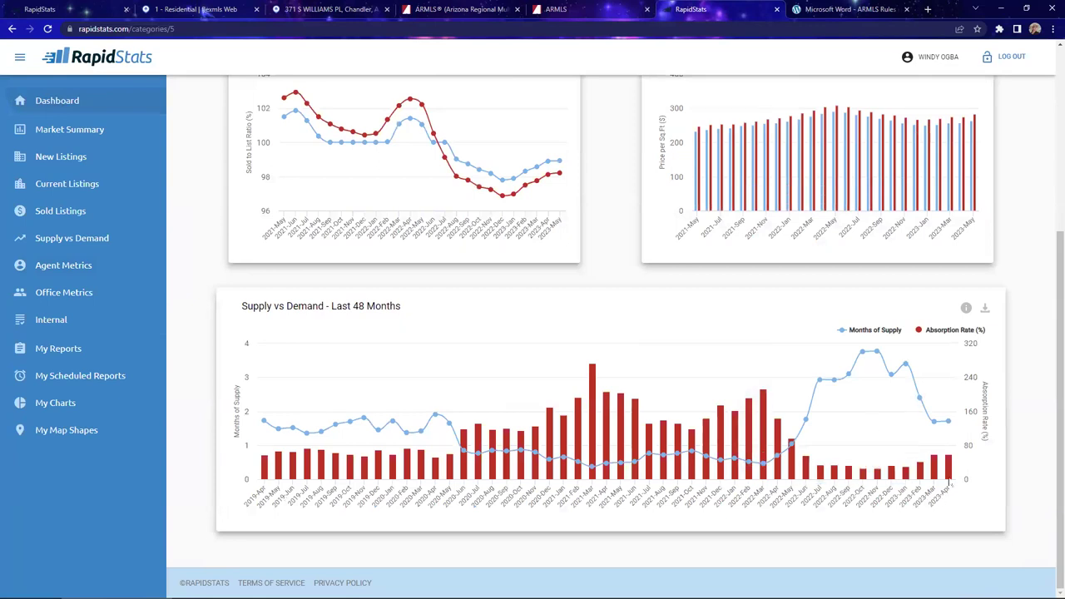
mouse_move(949, 484)
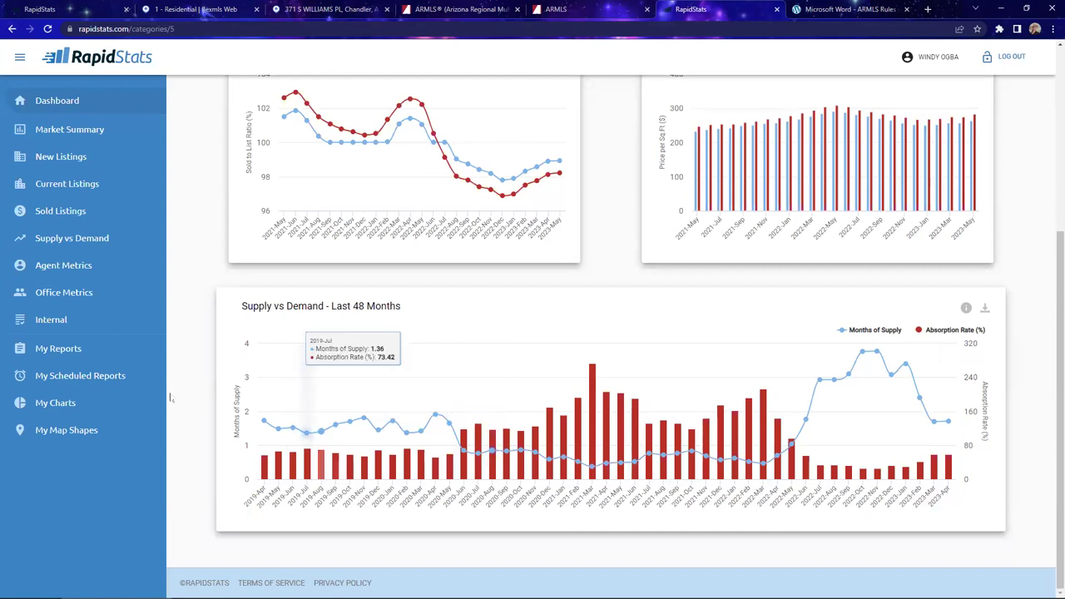
scroll(184, 398, up, 3)
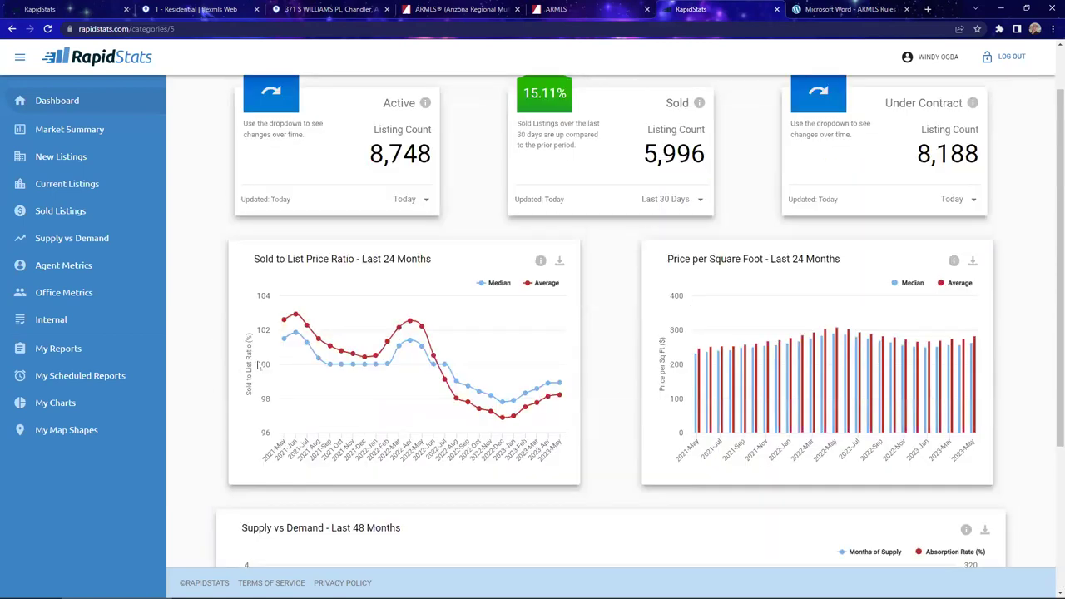
scroll(250, 365, up, 1)
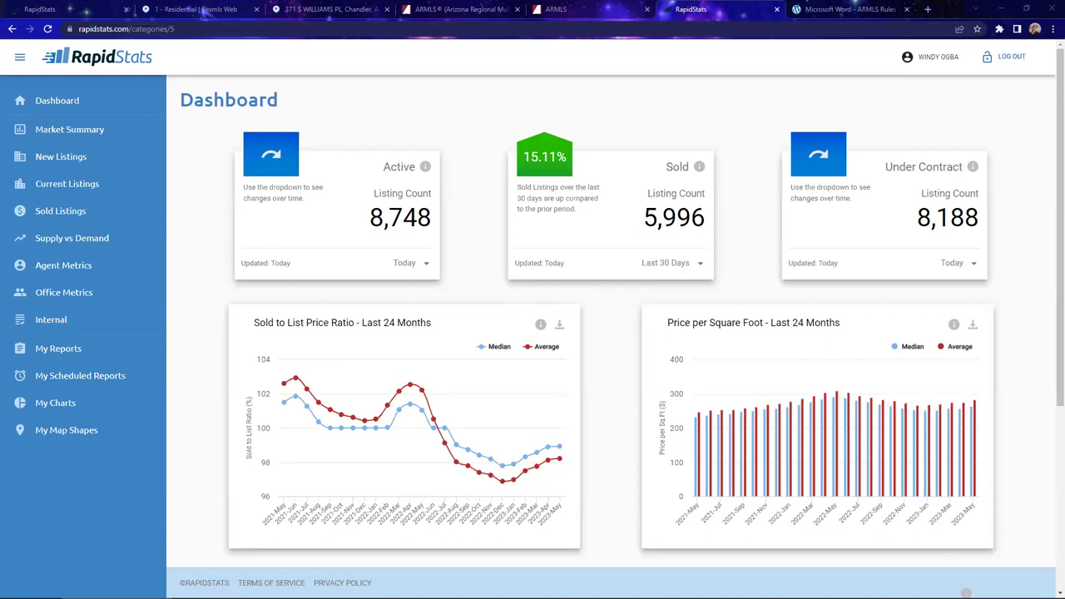
mouse_move(1041, 596)
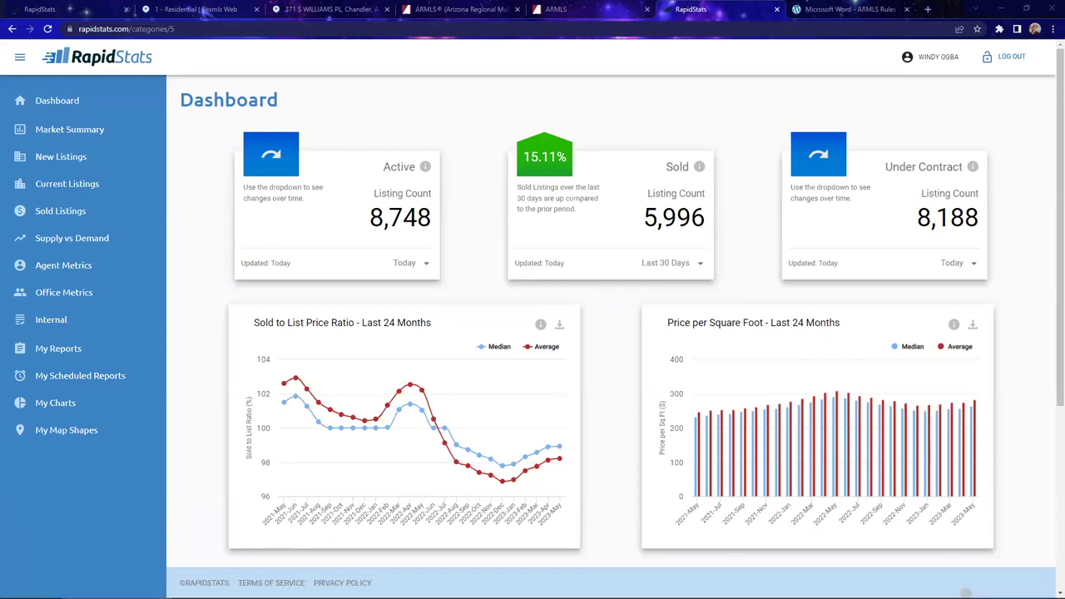